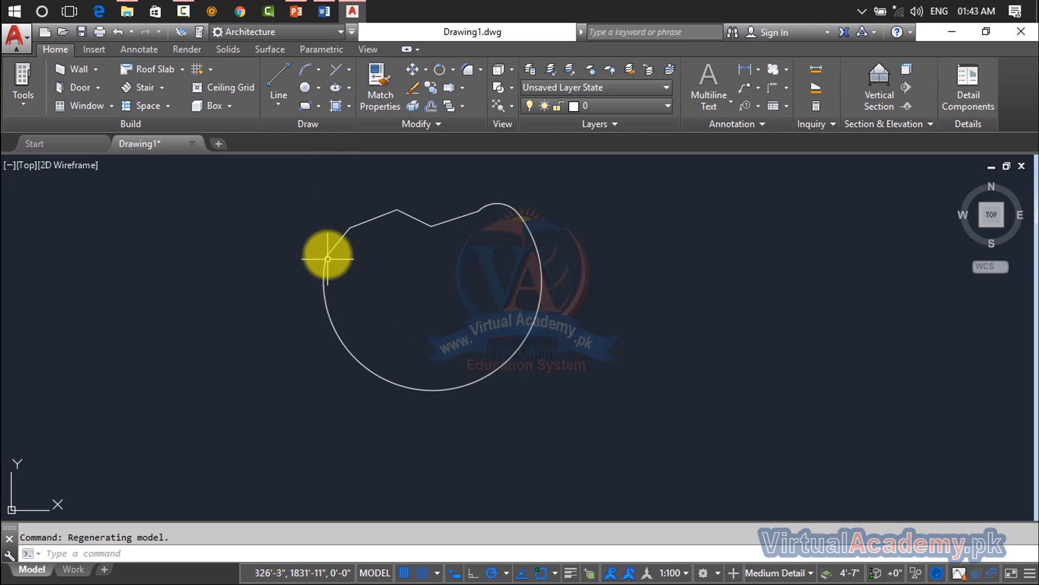
- Draw an open zigzag polyline with six straight segments beside the existing closed rounded shape
{"action": "middle_click_drag", "start_coordinate": [524, 256], "coordinate": [375, 267]}
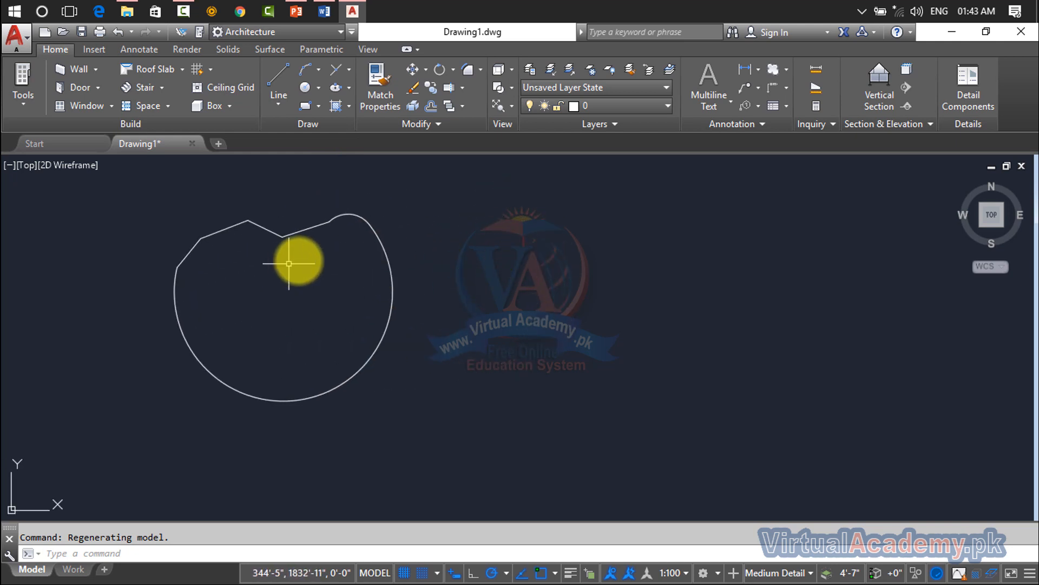
{"action": "mouse_move", "coordinate": [299, 241]}
{"action": "middle_mouse_down"}
{"action": "mouse_move", "coordinate": [483, 278]}
{"action": "mouse_move", "coordinate": [503, 272]}
{"action": "middle_mouse_up"}
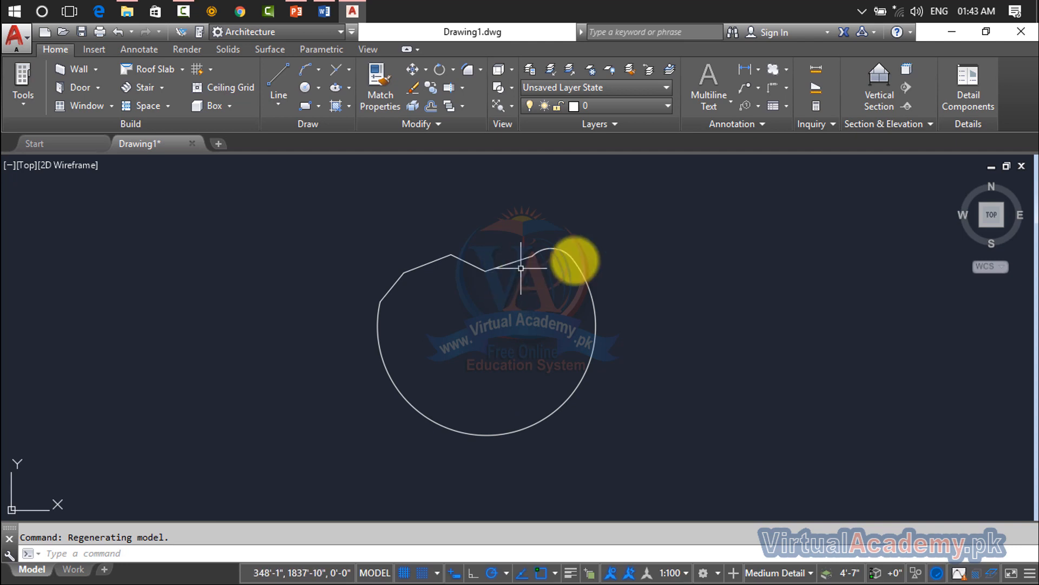
{"action": "middle_click_drag", "start_coordinate": [615, 238], "coordinate": [399, 250]}
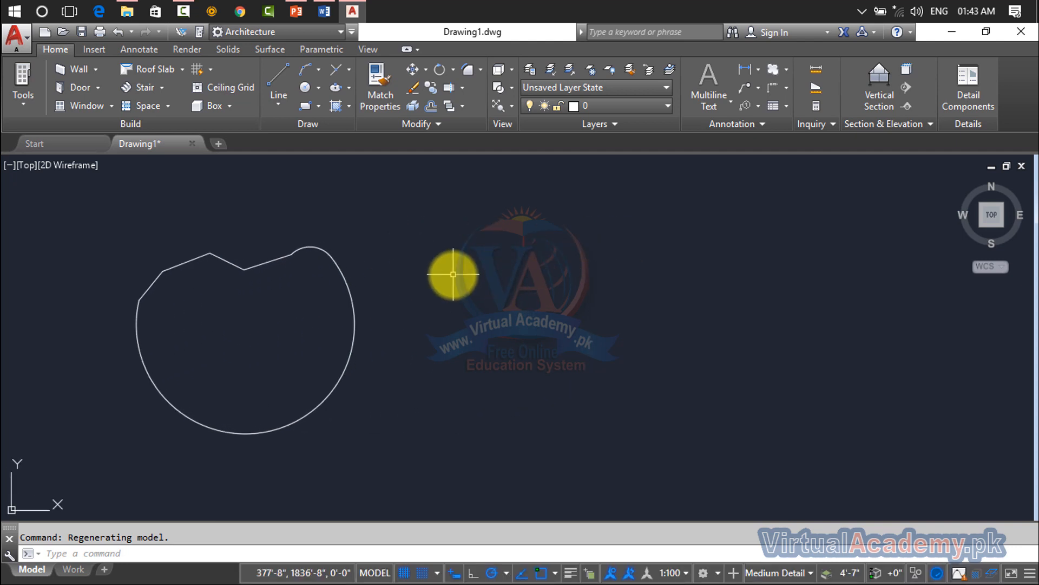
{"action": "type", "text": "pl"}
{"action": "key", "text": "Return"}
{"action": "left_click", "coordinate": [465, 324]}
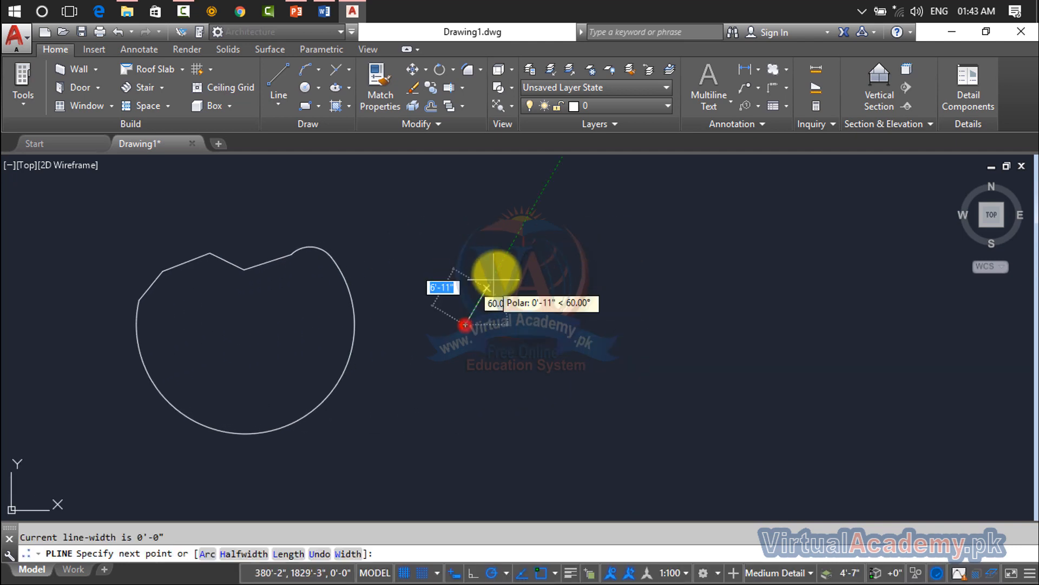
{"action": "left_click", "coordinate": [508, 252]}
{"action": "left_click", "coordinate": [626, 282]}
{"action": "left_click", "coordinate": [680, 228]}
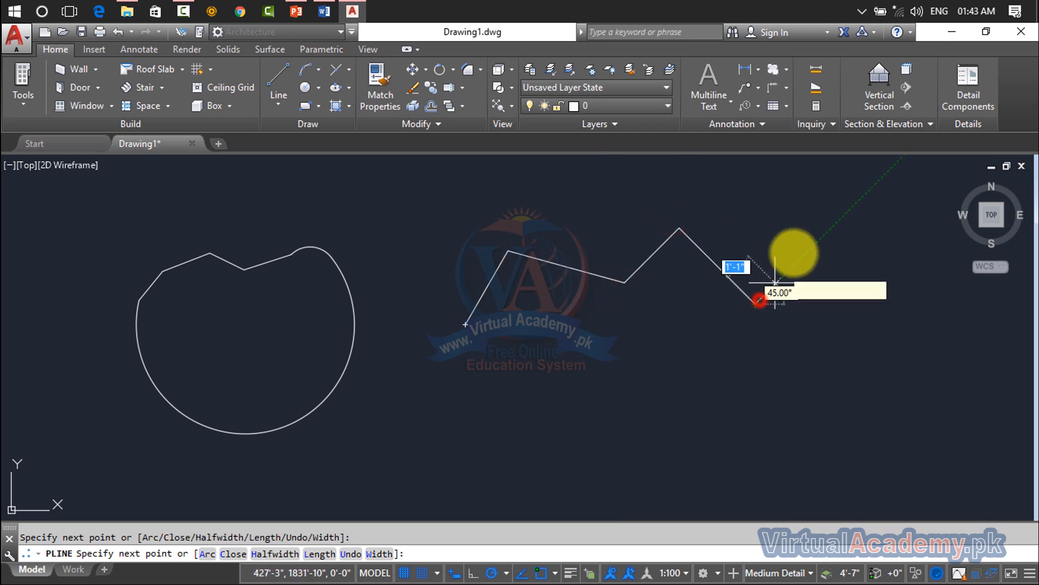
{"action": "left_click", "coordinate": [757, 302]}
{"action": "left_click", "coordinate": [821, 210]}
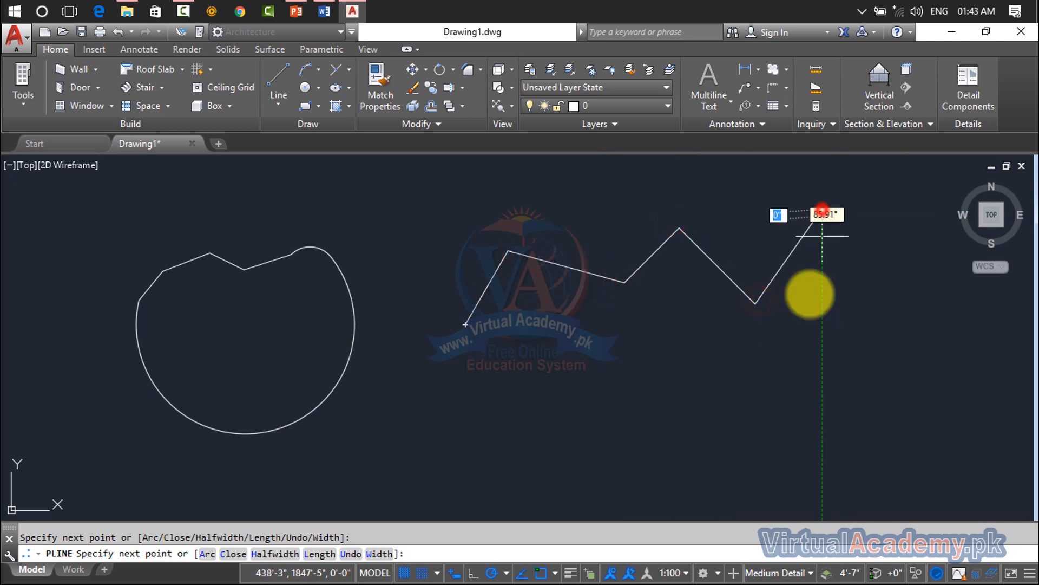
{"action": "left_click", "coordinate": [783, 386]}
{"action": "key", "text": "Return"}
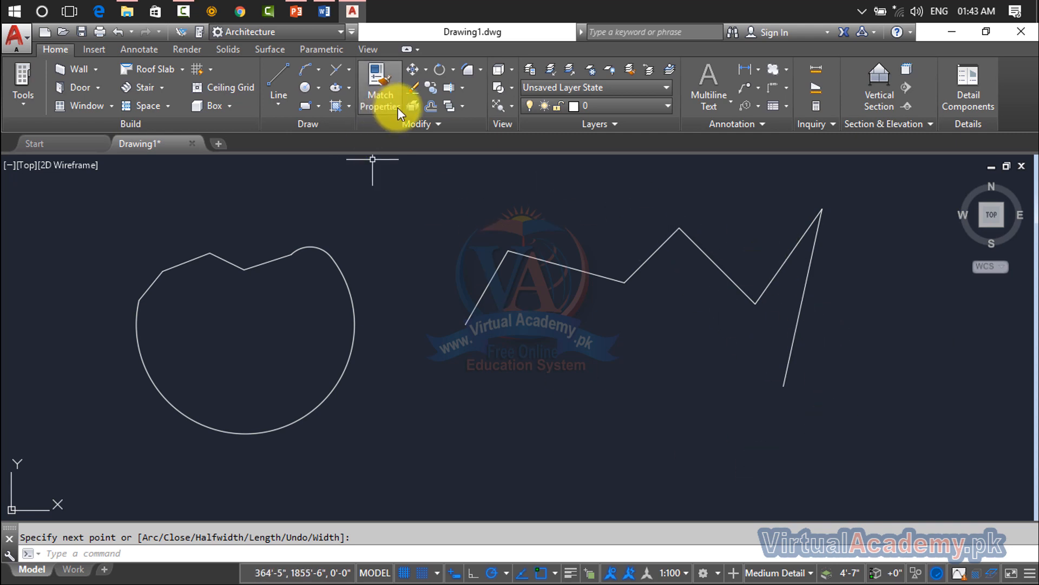
- Close the zigzag polyline with the Edit Polyline command and undo the closing within the command
{"action": "left_click", "coordinate": [407, 122]}
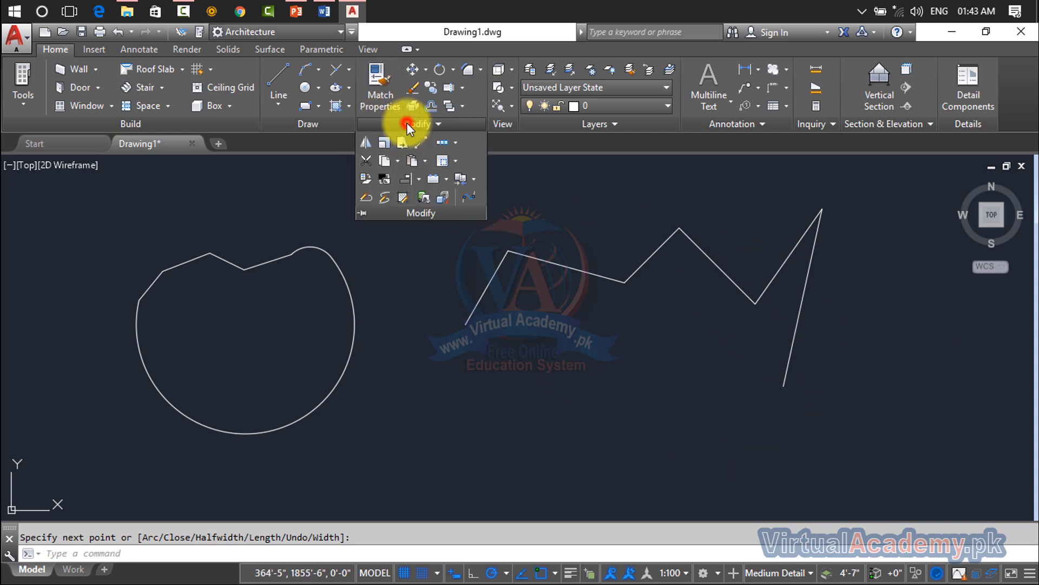
{"action": "left_click", "coordinate": [366, 199]}
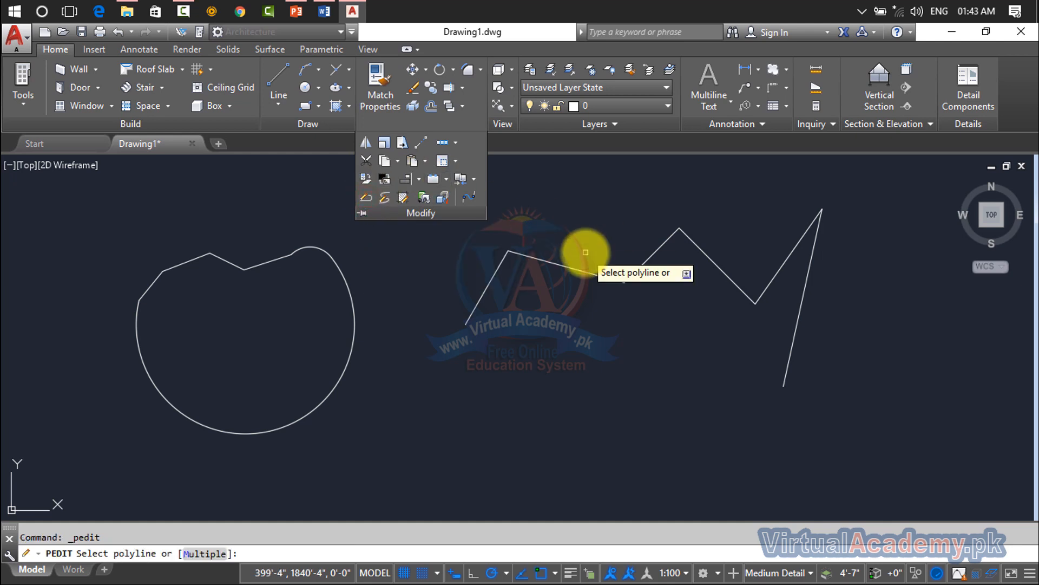
{"action": "left_click", "coordinate": [588, 272]}
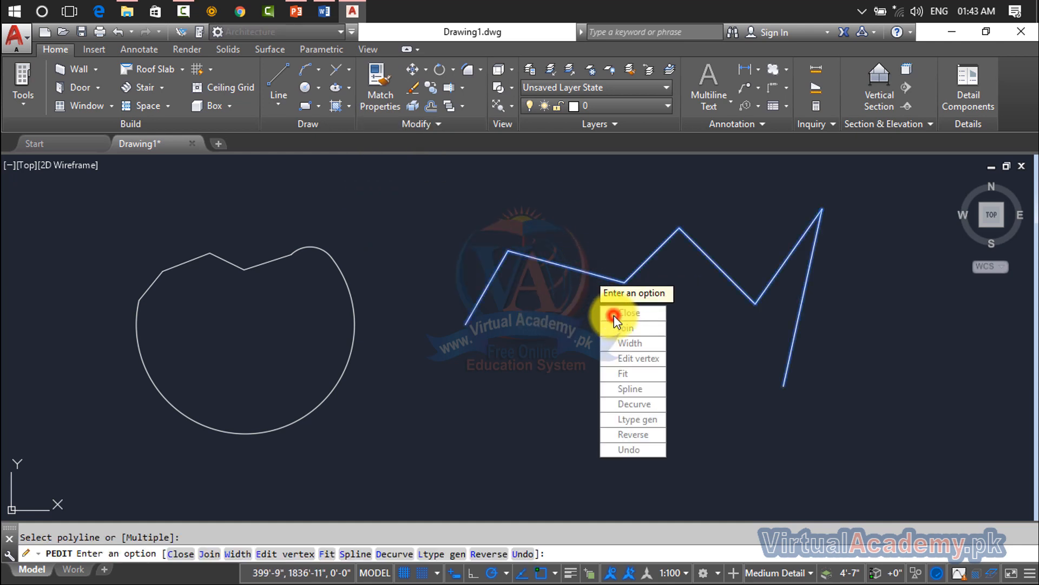
{"action": "left_click", "coordinate": [614, 315]}
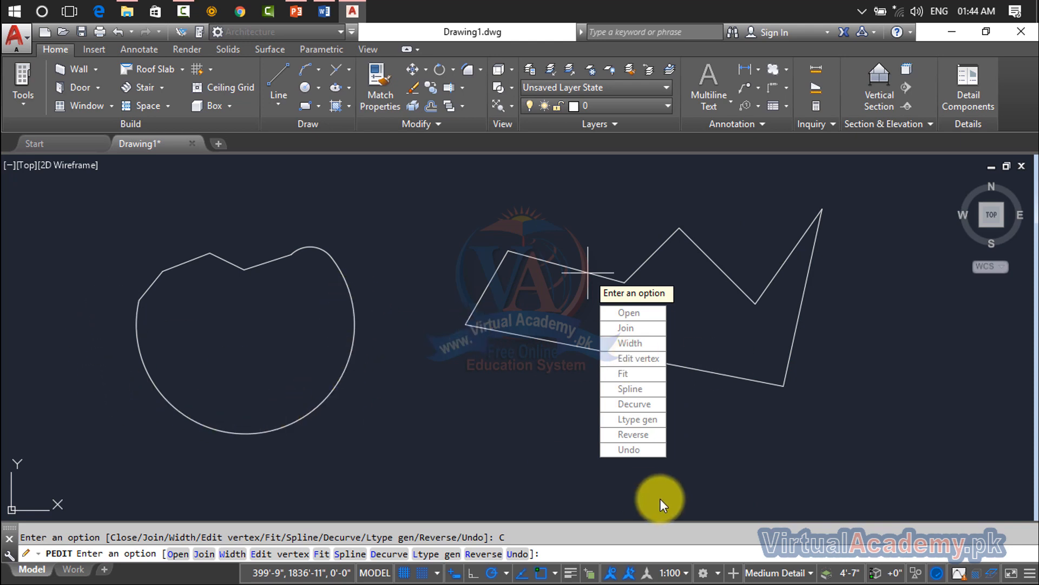
{"action": "left_click", "coordinate": [636, 453]}
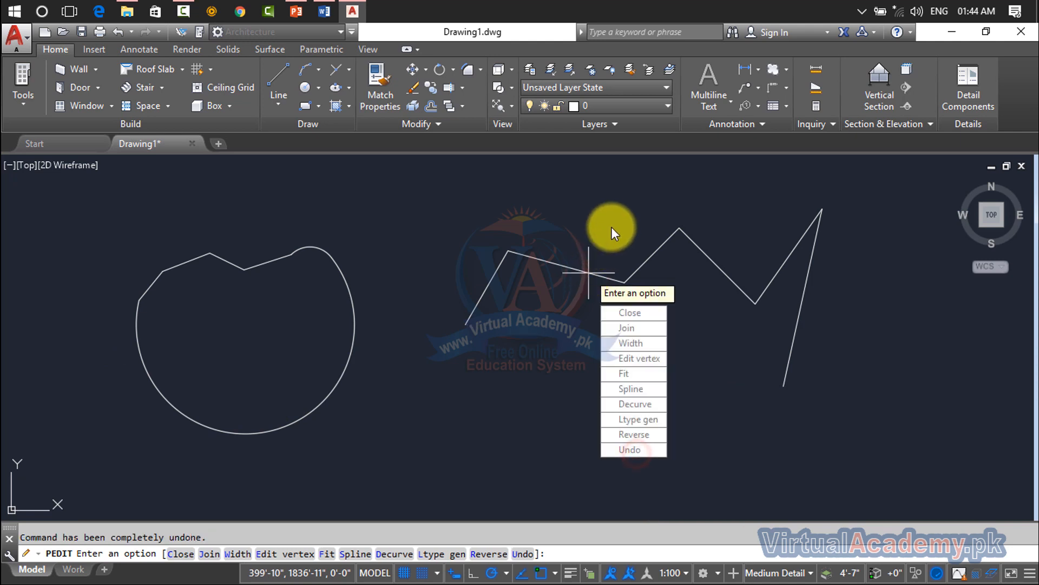
- Try the Join option of Edit Polyline, selecting only the zigzag polyline itself
{"action": "left_click", "coordinate": [628, 329]}
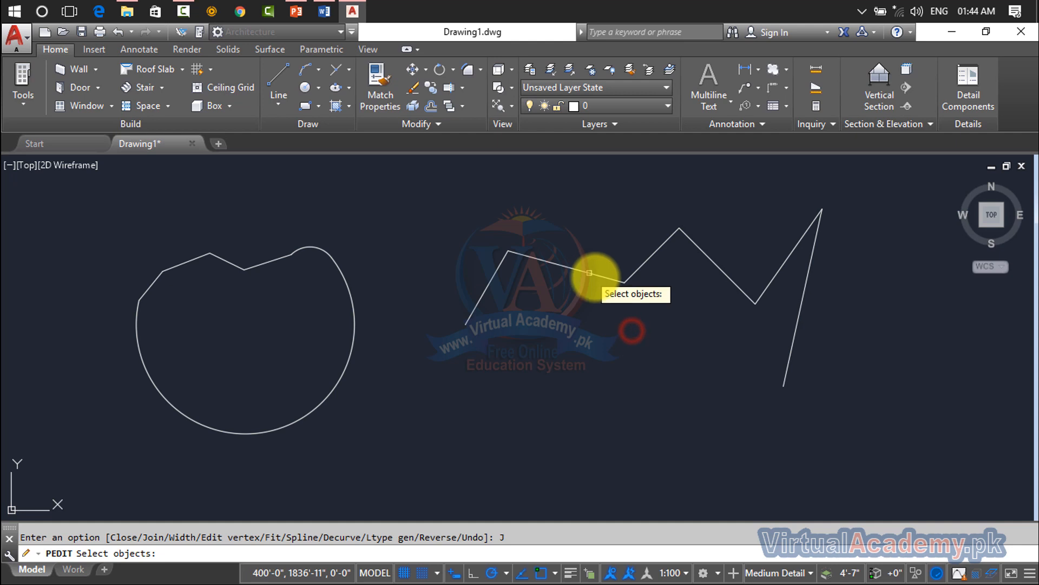
{"action": "left_click", "coordinate": [619, 281]}
{"action": "key", "text": "Return"}
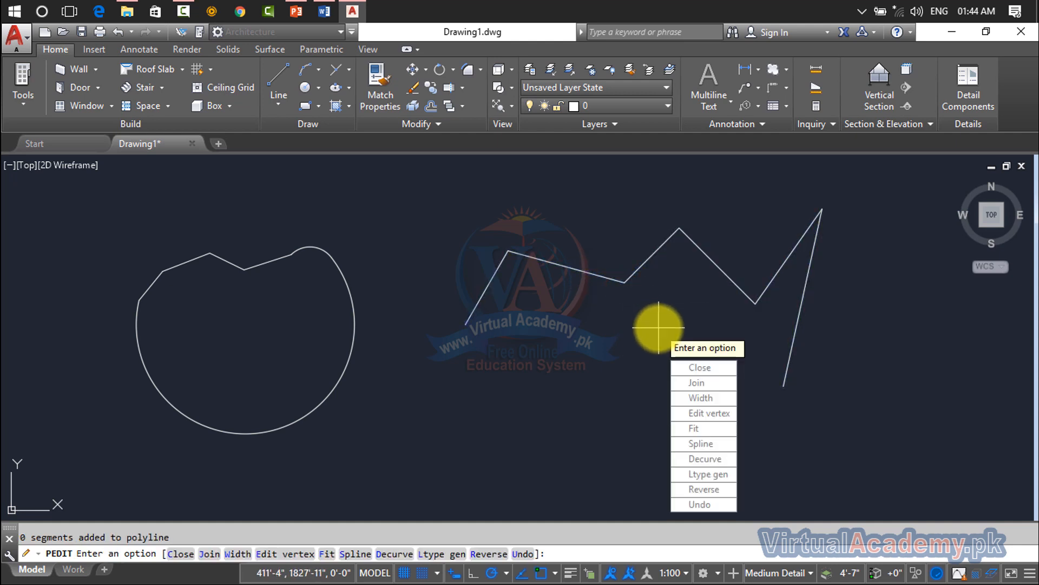
- Set the width of all zigzag polyline segments to 1' and reset it to 0'0"
{"action": "left_click", "coordinate": [706, 398]}
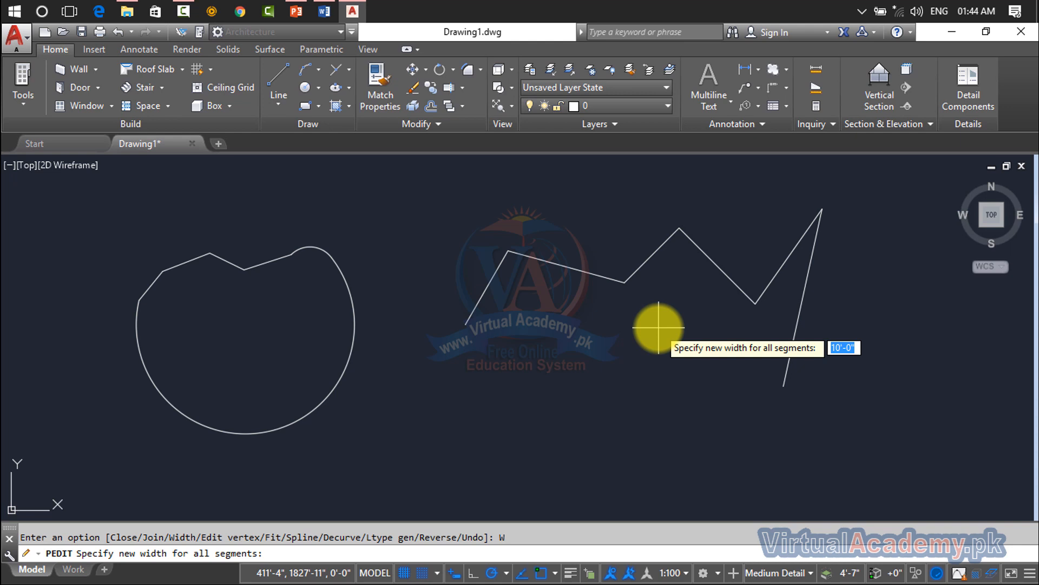
{"action": "type", "text": "1"}
{"action": "key", "text": "Return"}
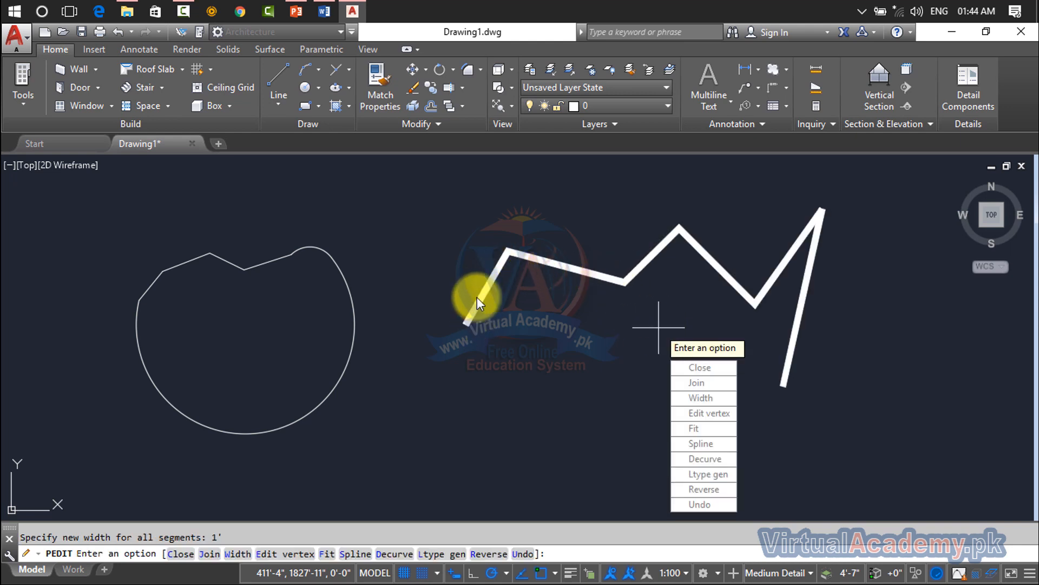
{"action": "left_click", "coordinate": [700, 398]}
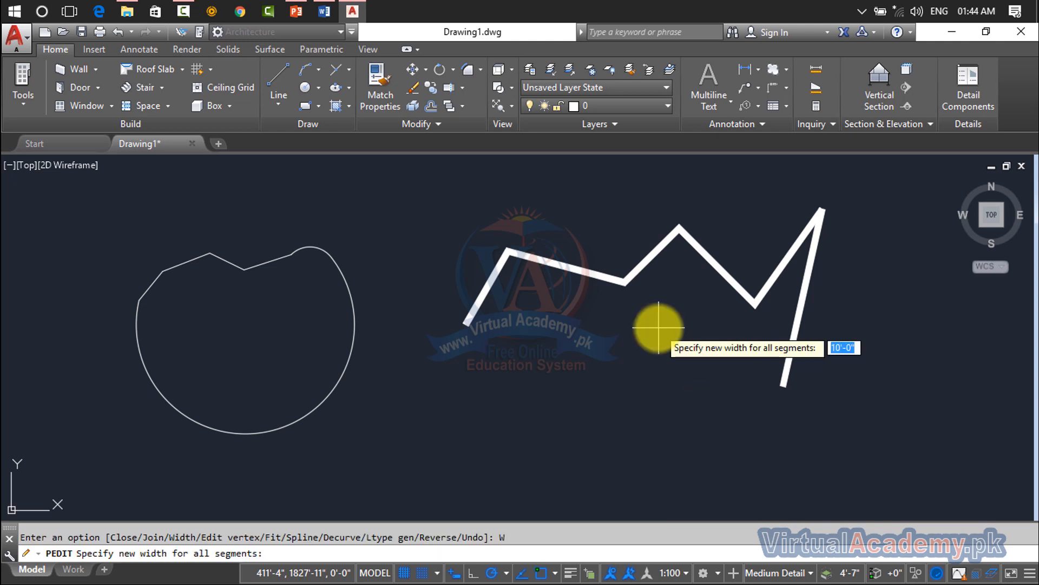
{"action": "type", "text": "0'0\""}
{"action": "key", "text": "Return"}
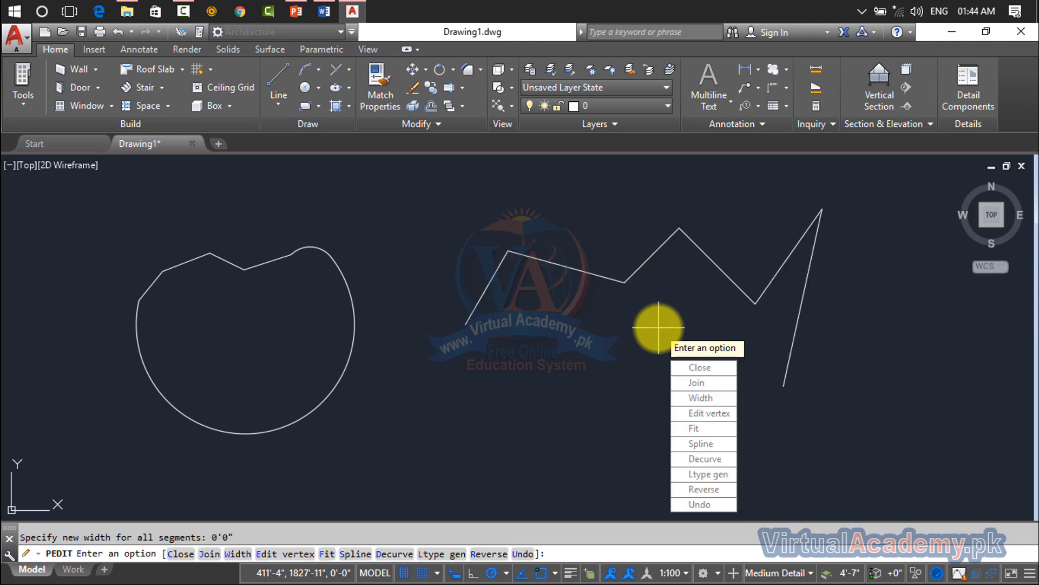
- Begin editing the zigzag polyline's vertices and move the vertex marker to the third vertex
{"action": "left_click", "coordinate": [687, 414]}
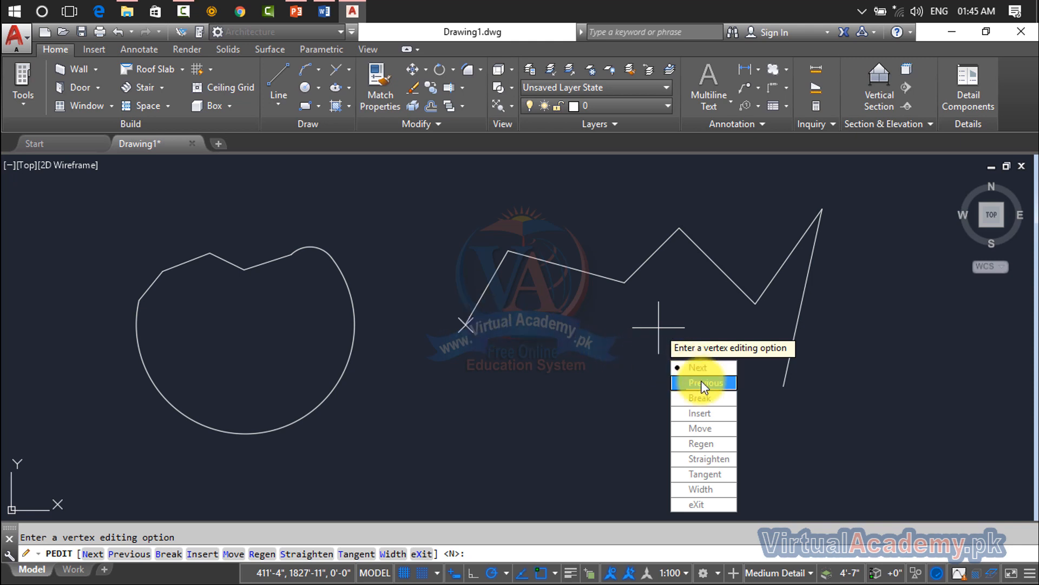
{"action": "left_click", "coordinate": [697, 367]}
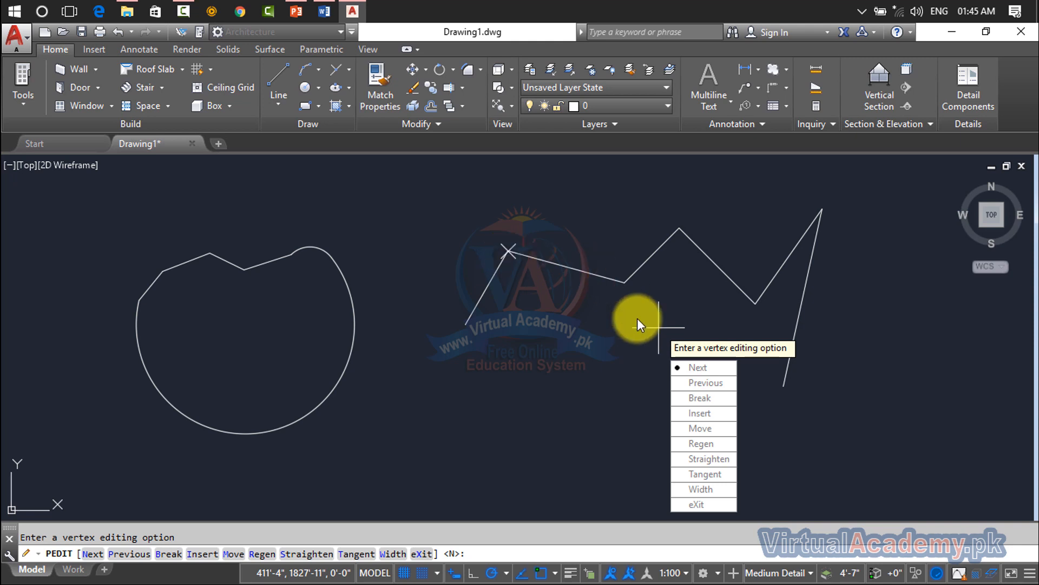
{"action": "left_click", "coordinate": [700, 383]}
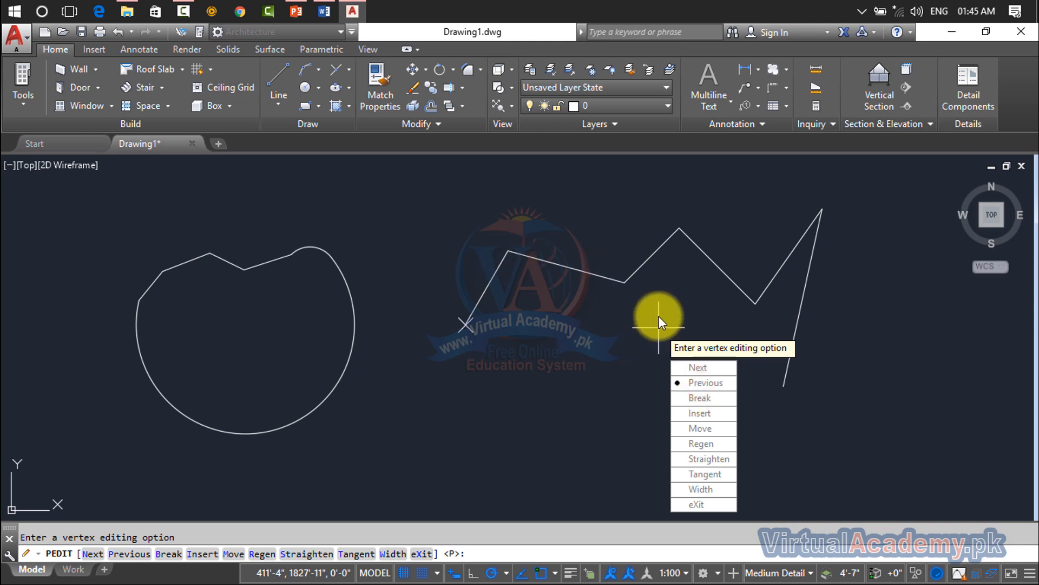
{"action": "left_click", "coordinate": [694, 367]}
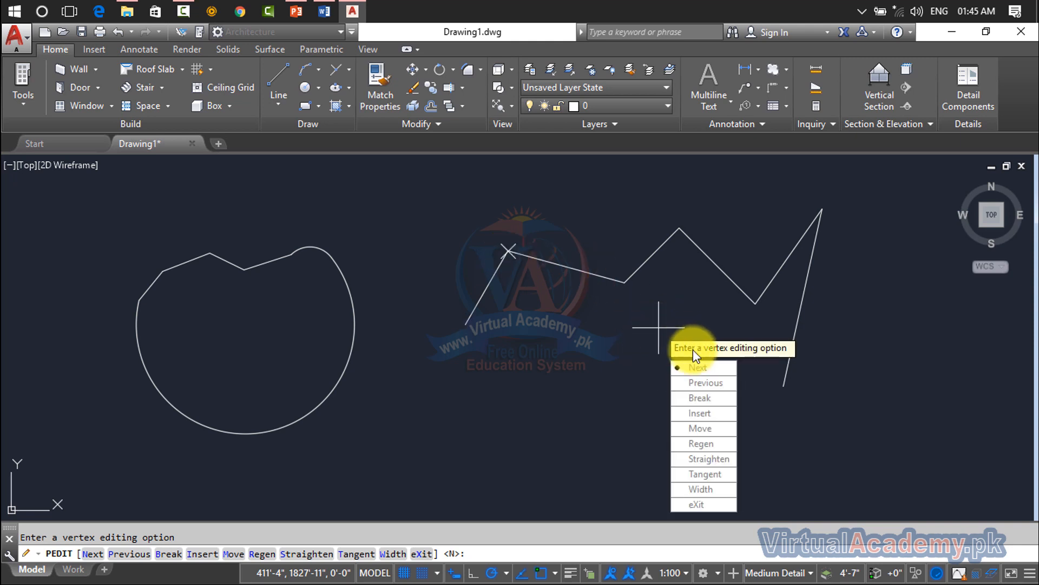
{"action": "left_click", "coordinate": [694, 367]}
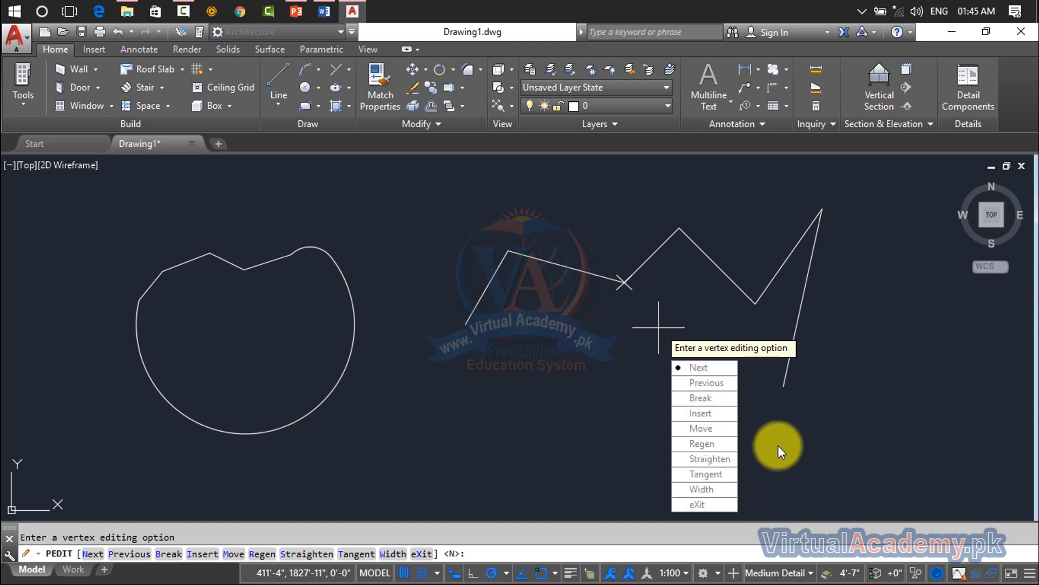
- Try the Break vertex option on the zigzag polyline from its third vertex to its fourth
{"action": "left_click", "coordinate": [702, 399]}
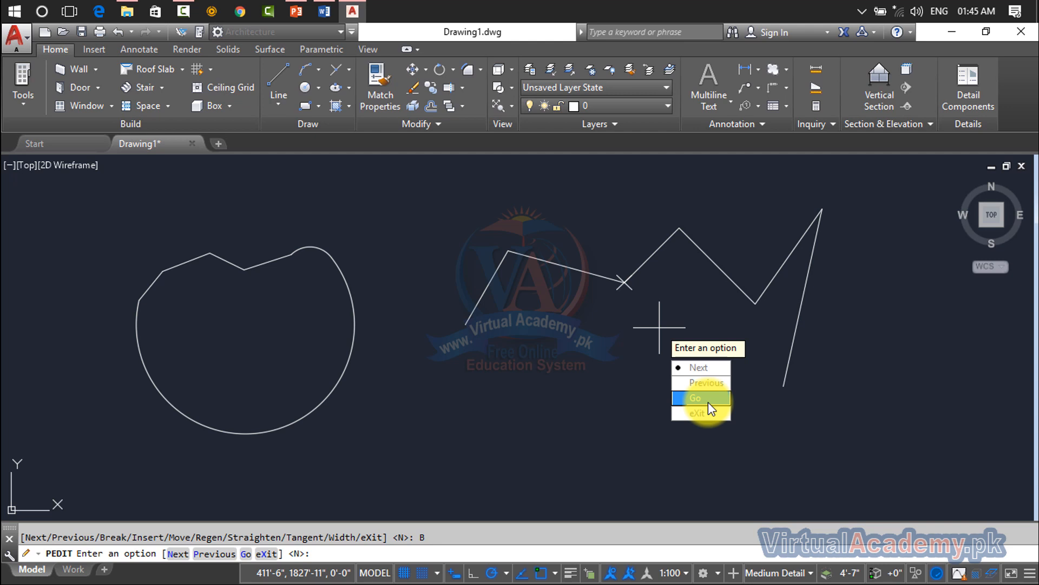
{"action": "left_click", "coordinate": [702, 368]}
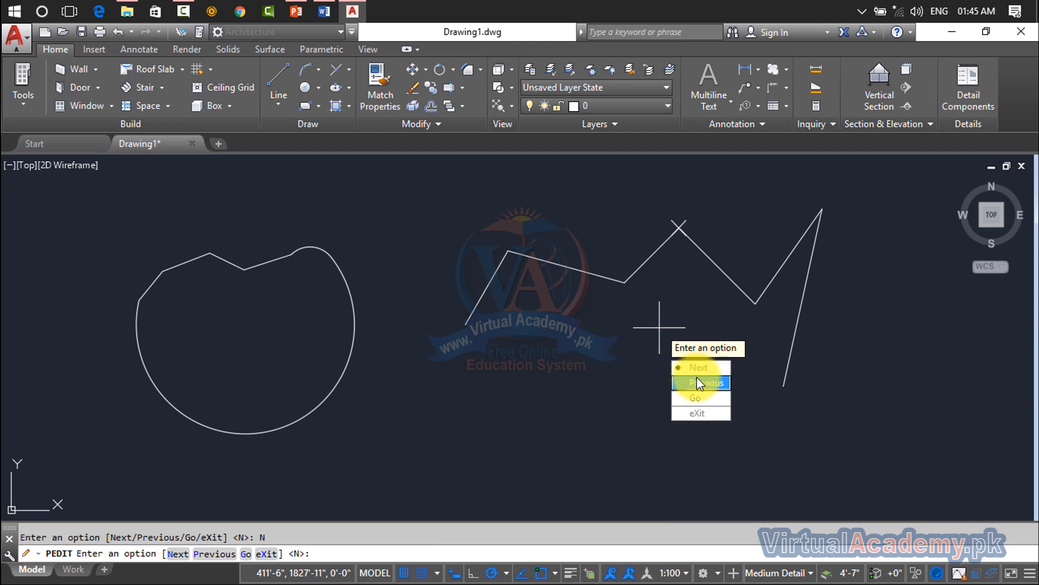
{"action": "left_click", "coordinate": [701, 406]}
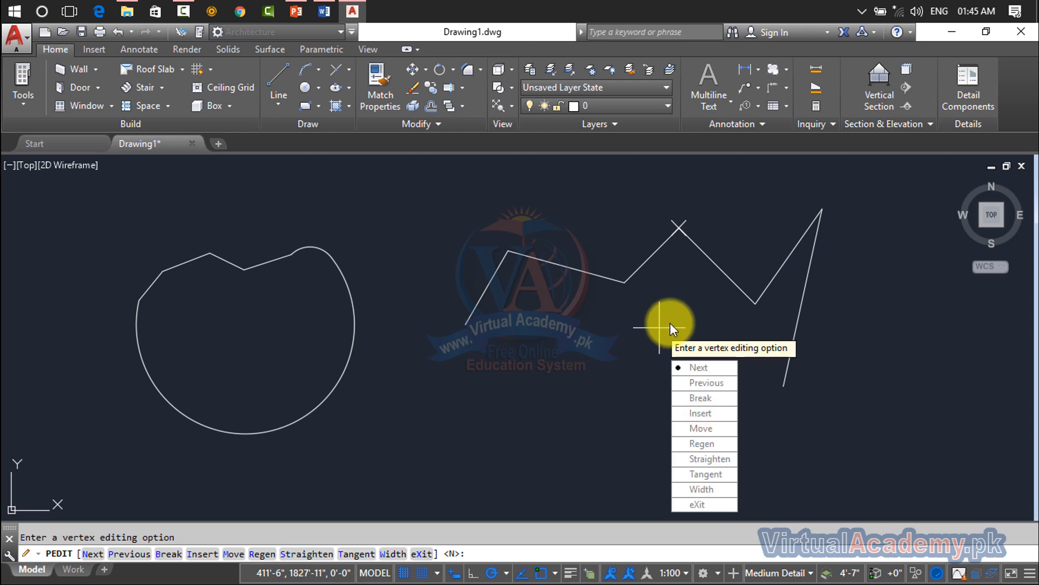
- Advance the vertex marker to the zigzag polyline's last vertex and exit vertex editing
{"action": "key", "text": "Return"}
{"action": "key", "text": "Return"}
{"action": "key", "text": "Return"}
{"action": "type", "text": "e"}
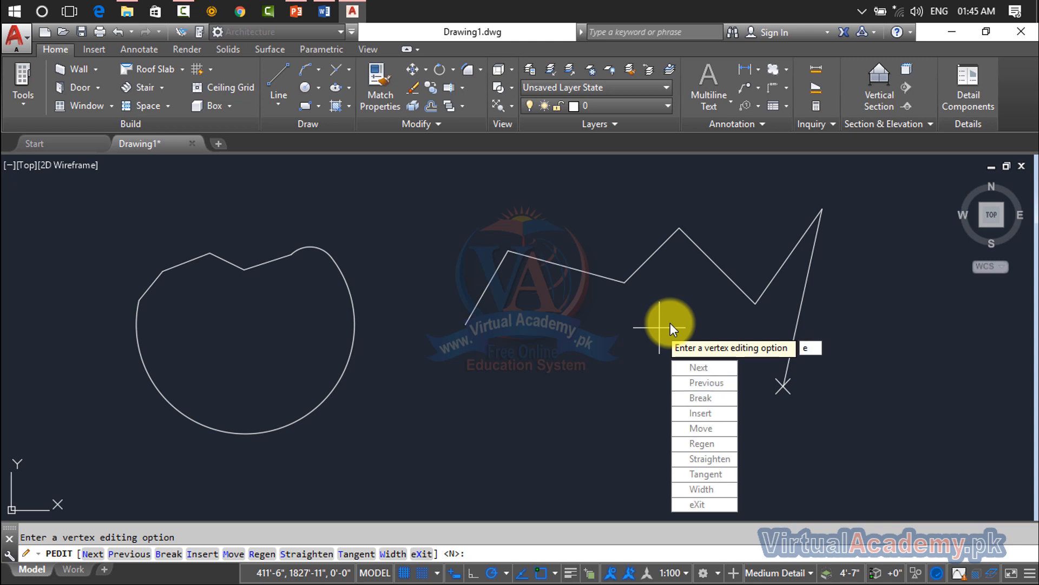
{"action": "key", "text": "Return"}
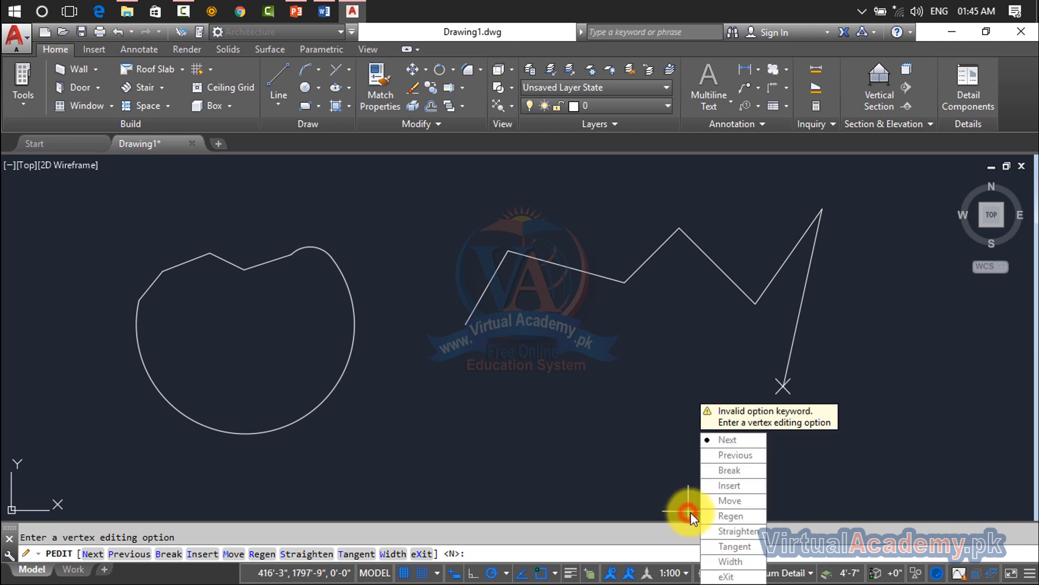
{"action": "left_click", "coordinate": [726, 577]}
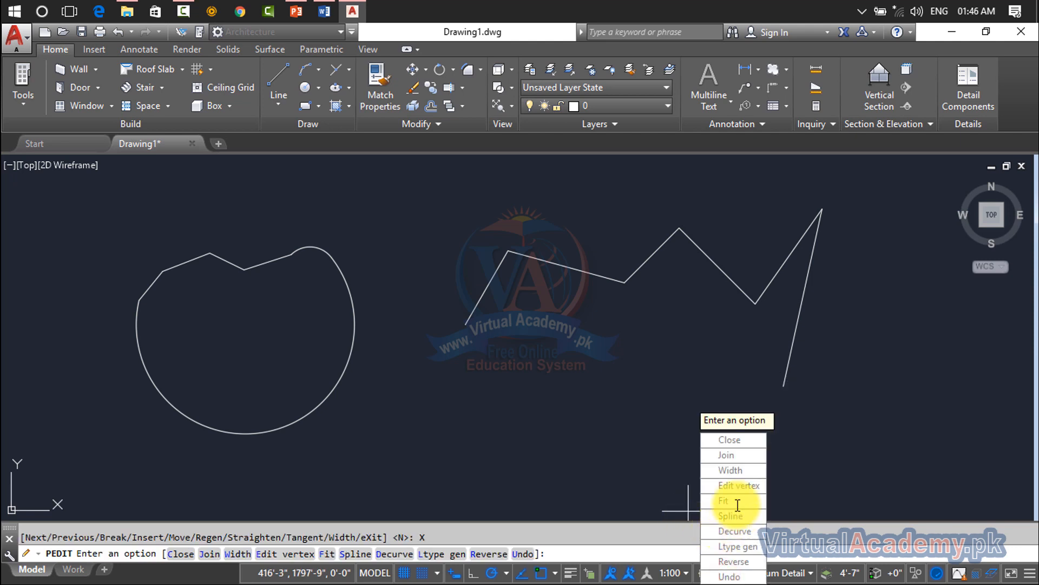
- Close the zigzag polyline to finish the editing command, and undo the whole polyline edit
{"action": "left_click", "coordinate": [743, 439]}
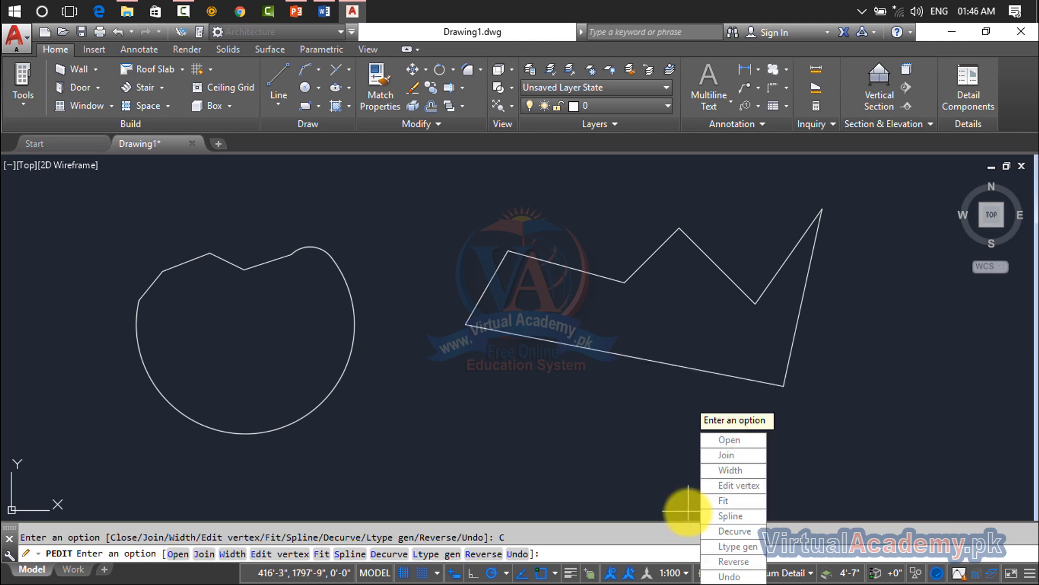
{"action": "key", "text": "Return"}
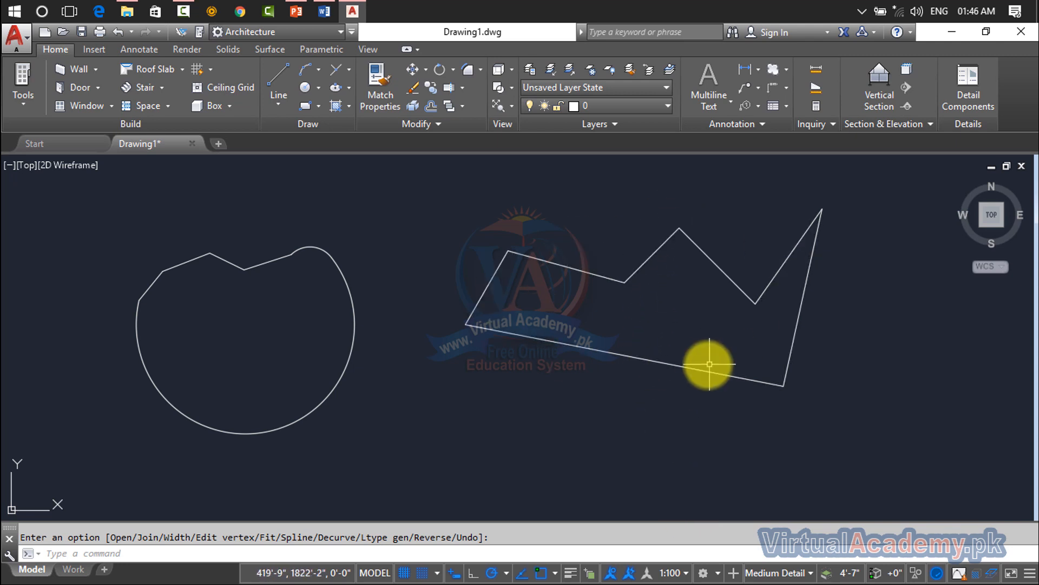
{"action": "scroll", "coordinate": [670, 345], "scroll_direction": "up", "scroll_amount": 2}
{"action": "mouse_move", "coordinate": [670, 344]}
{"action": "middle_mouse_down"}
{"action": "mouse_move", "coordinate": [581, 312]}
{"action": "mouse_move", "coordinate": [529, 356]}
{"action": "middle_mouse_up"}
{"action": "scroll", "coordinate": [529, 355], "scroll_direction": "down", "scroll_amount": 2}
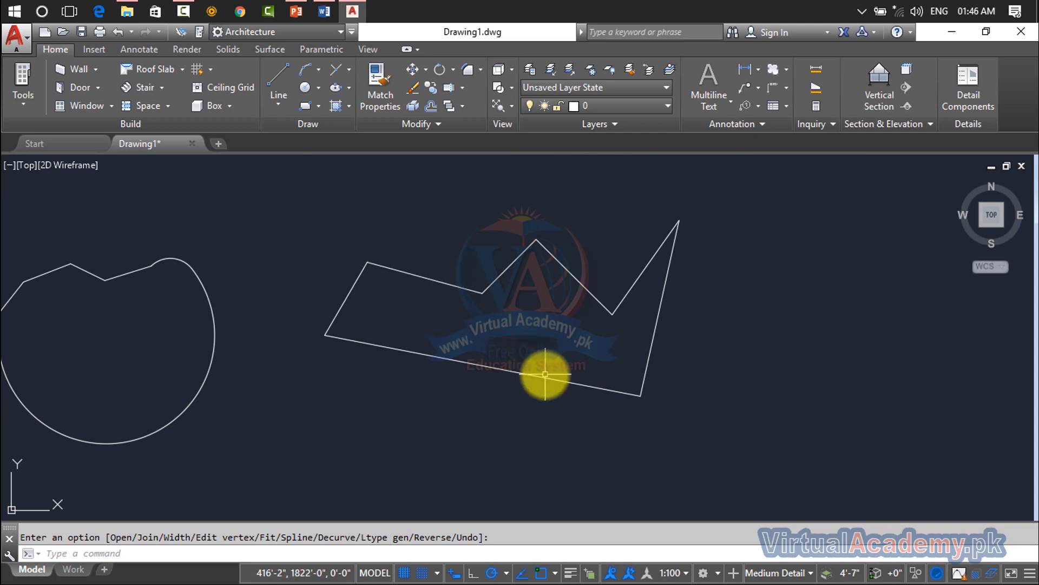
{"action": "key", "text": "ctrl+z"}
{"action": "key", "text": "ctrl+z"}
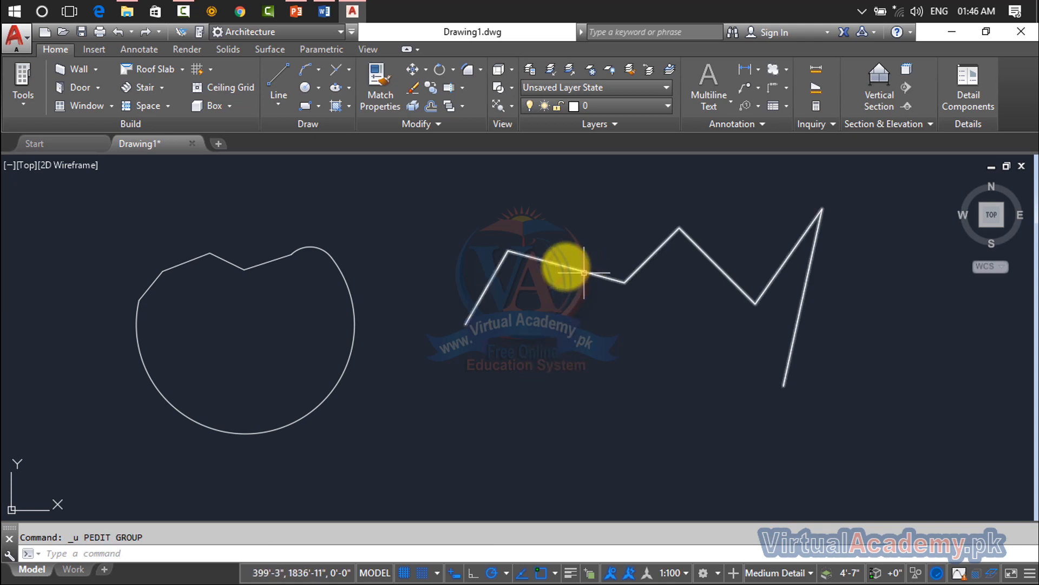
- Try the Spline and Fit options on the zigzag polyline, restoring its straight segments with Decurve
{"action": "left_click", "coordinate": [391, 126]}
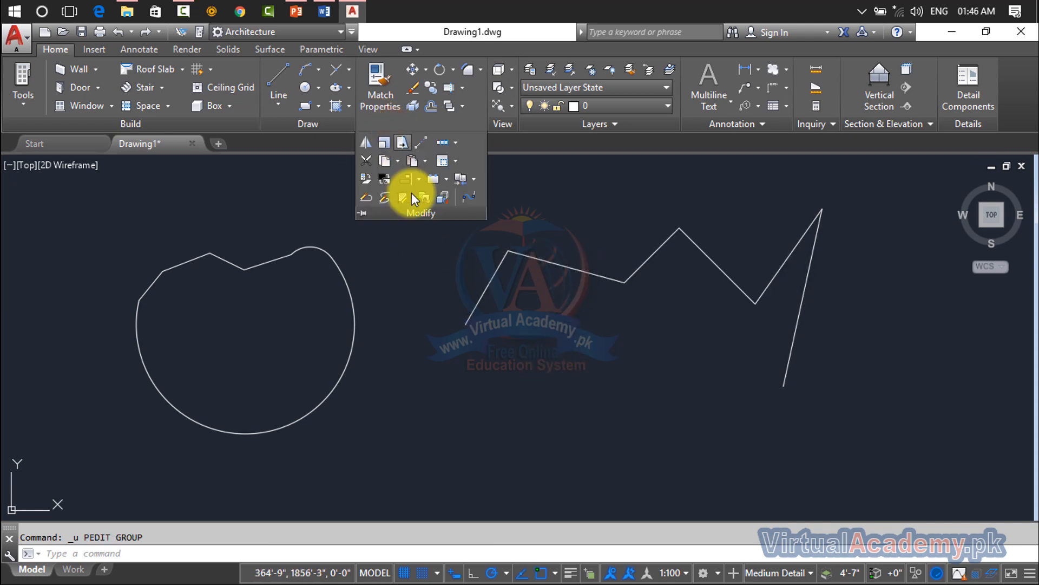
{"action": "left_click", "coordinate": [367, 198]}
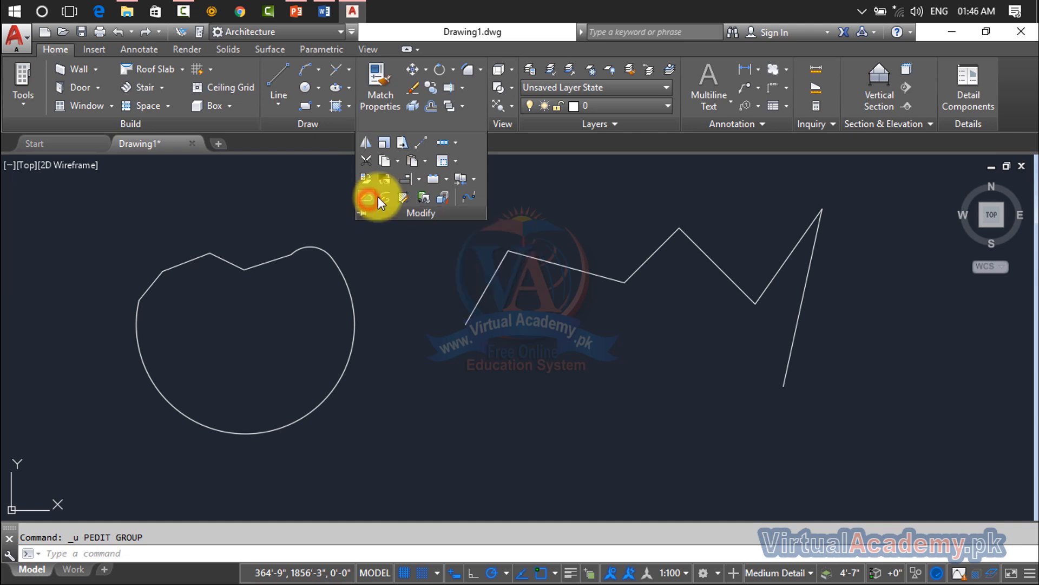
{"action": "left_click", "coordinate": [576, 271]}
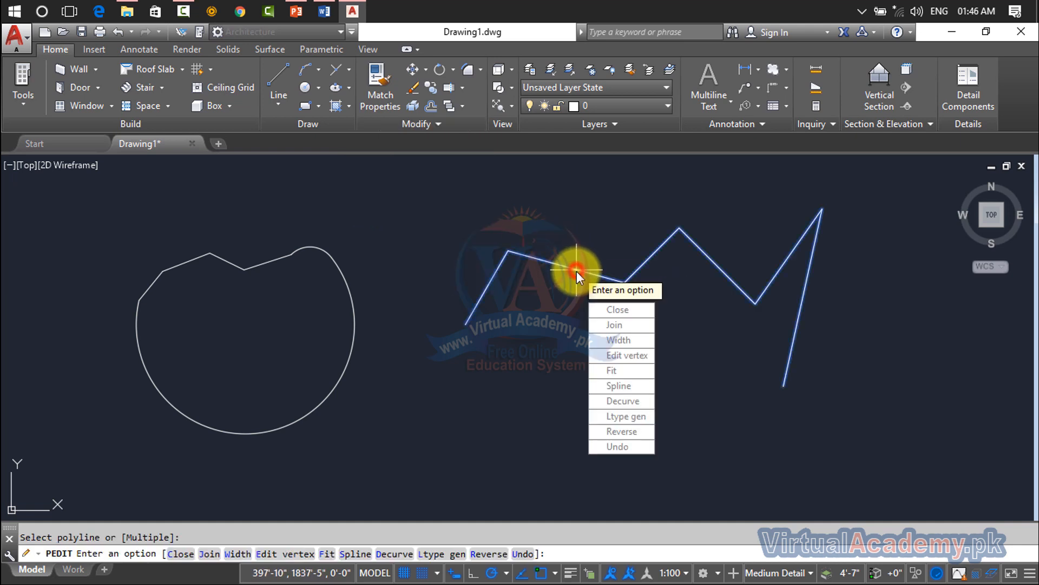
{"action": "left_click", "coordinate": [634, 386]}
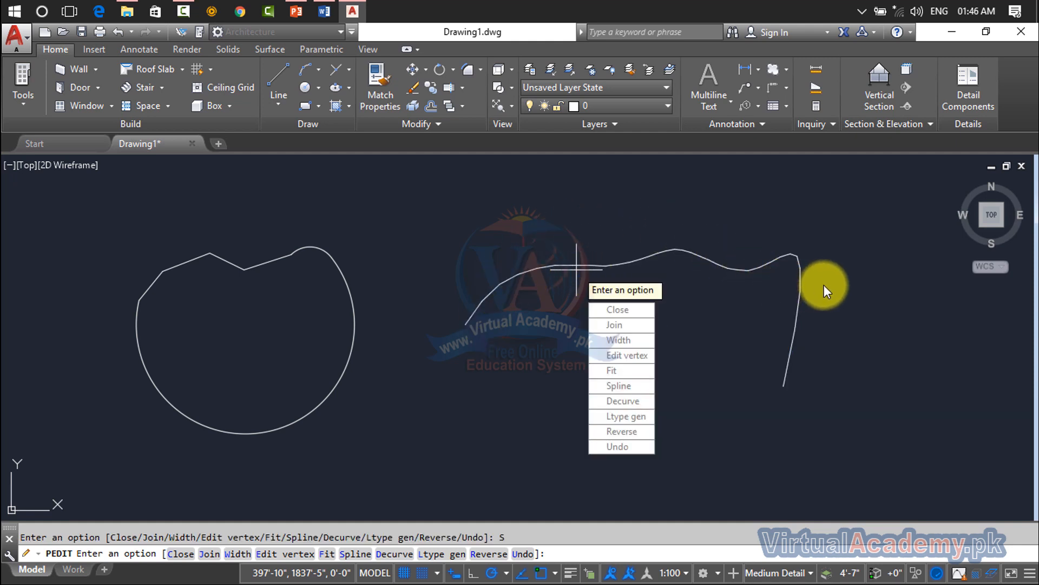
{"action": "left_click", "coordinate": [622, 369]}
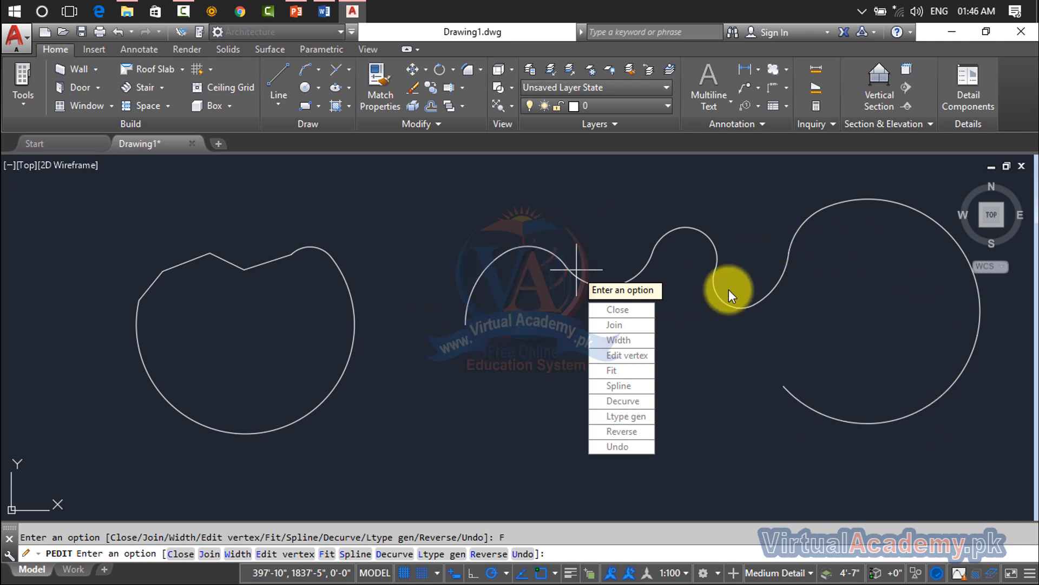
{"action": "left_click", "coordinate": [641, 403]}
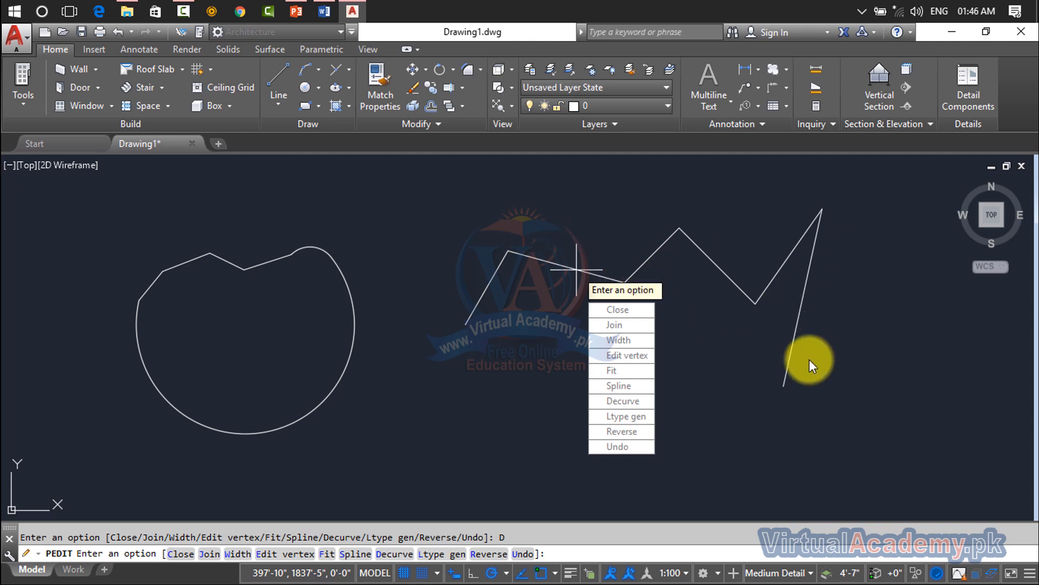
{"action": "left_click", "coordinate": [629, 390]}
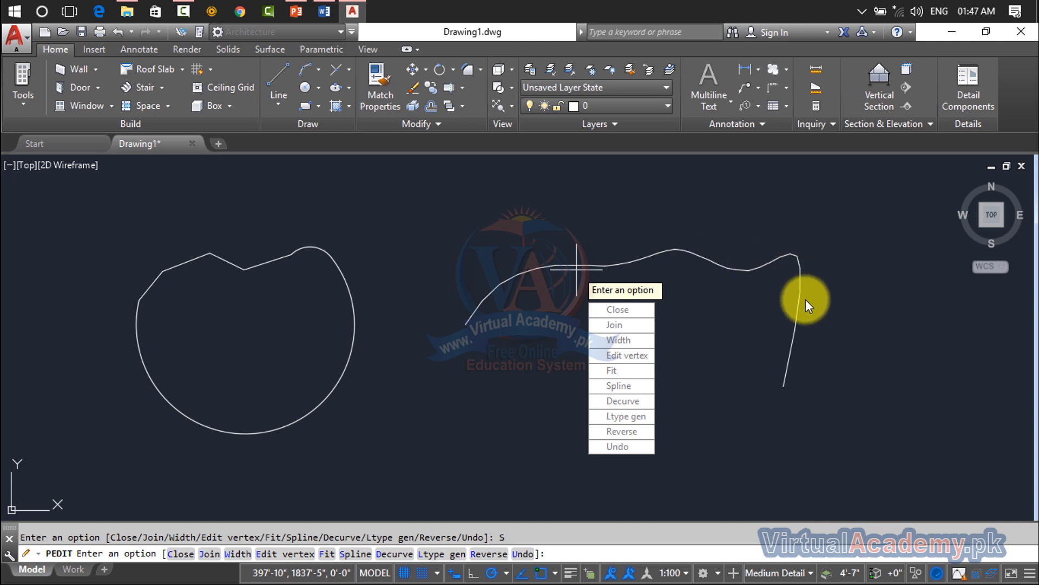
{"action": "left_click", "coordinate": [628, 401]}
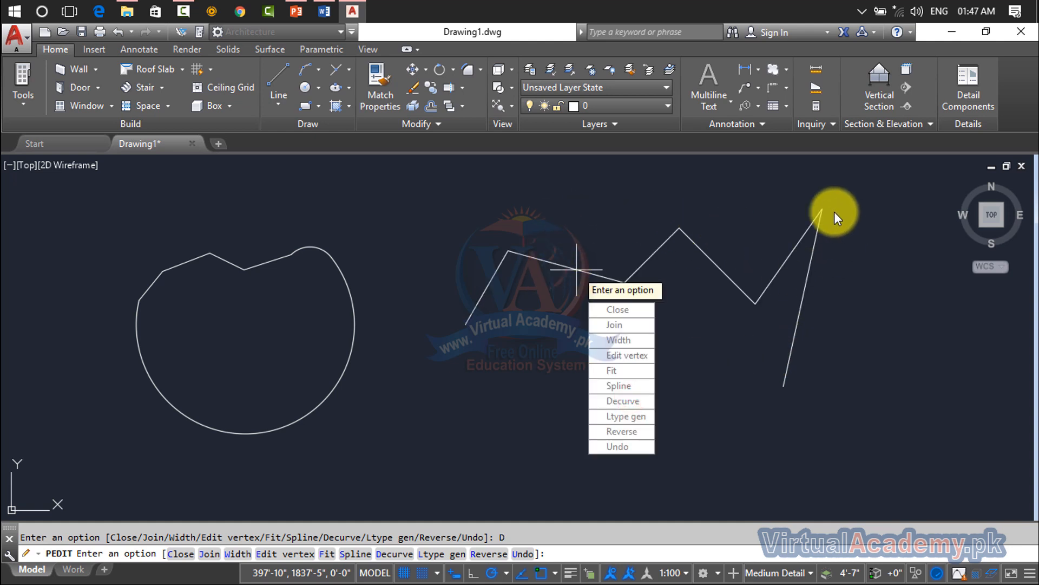
- Set the zigzag polyline's linetype generation to OFF, and try the Reverse option, undoing it
{"action": "left_click", "coordinate": [633, 417]}
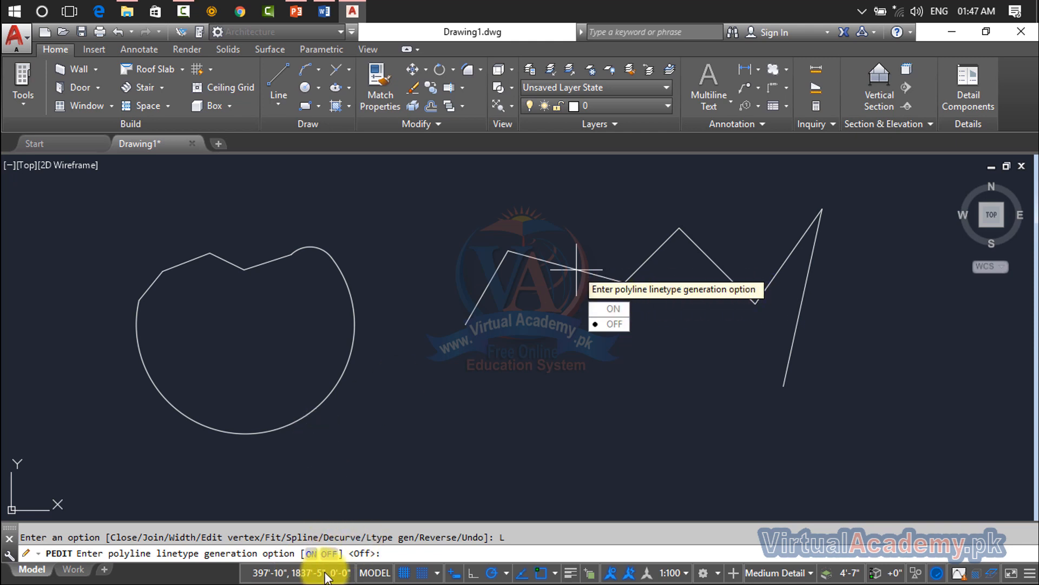
{"action": "left_click", "coordinate": [619, 323]}
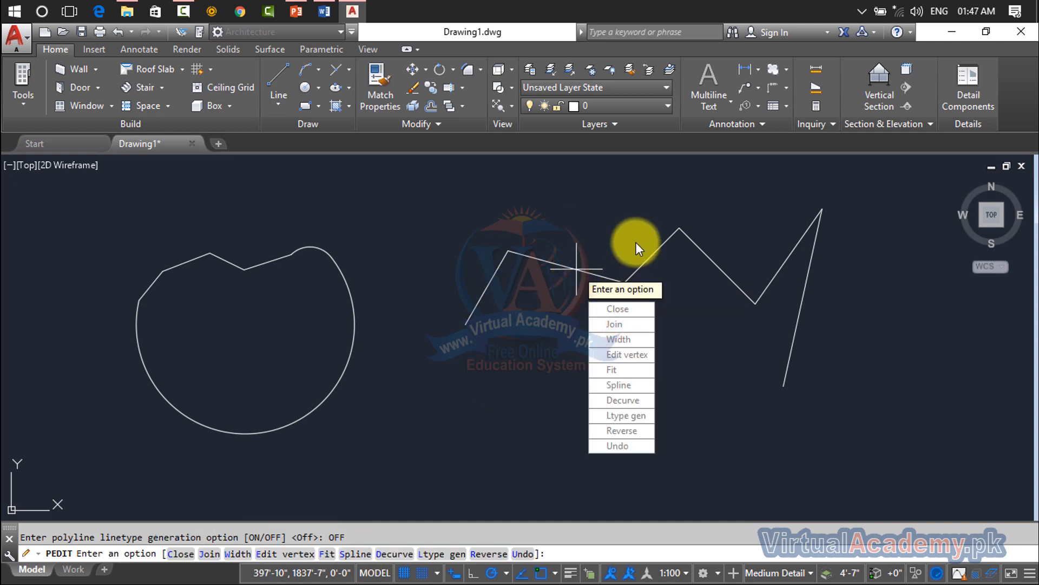
{"action": "left_click", "coordinate": [638, 432]}
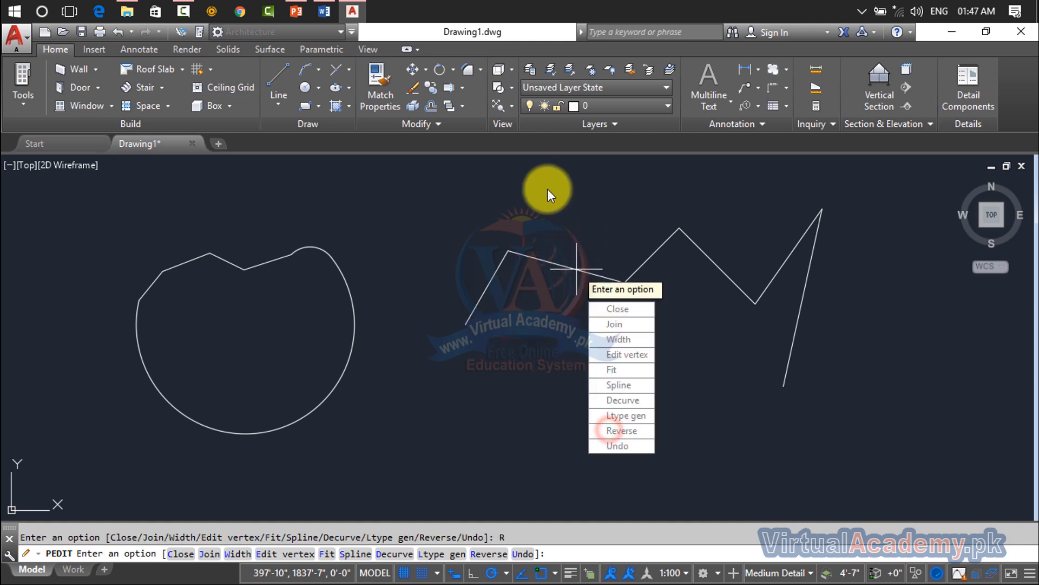
{"action": "left_click", "coordinate": [629, 448]}
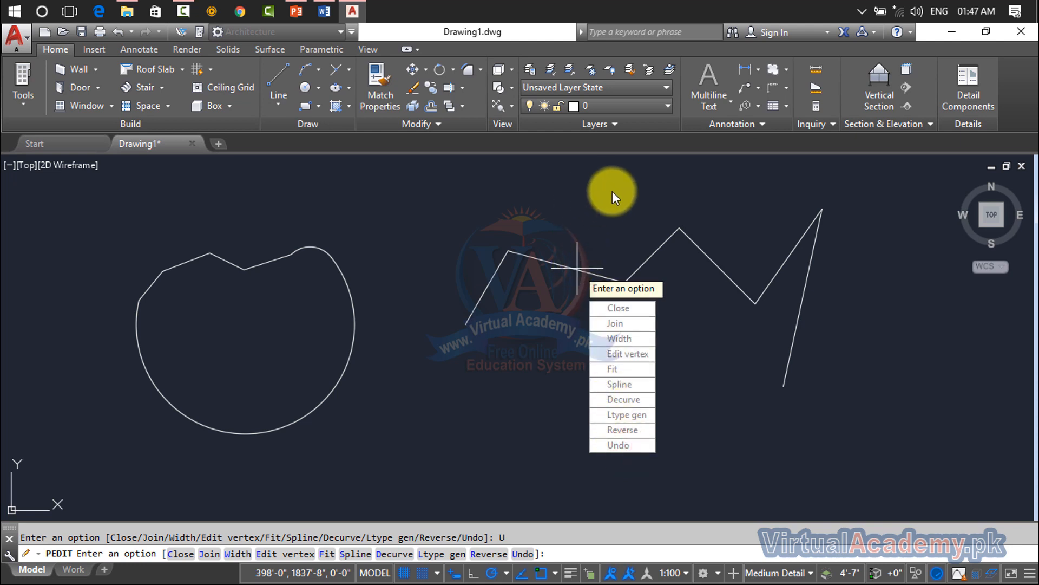
- Try closing and reversing the zigzag polyline, undo both changes and leave the polyline edit
{"action": "left_click", "coordinate": [634, 318]}
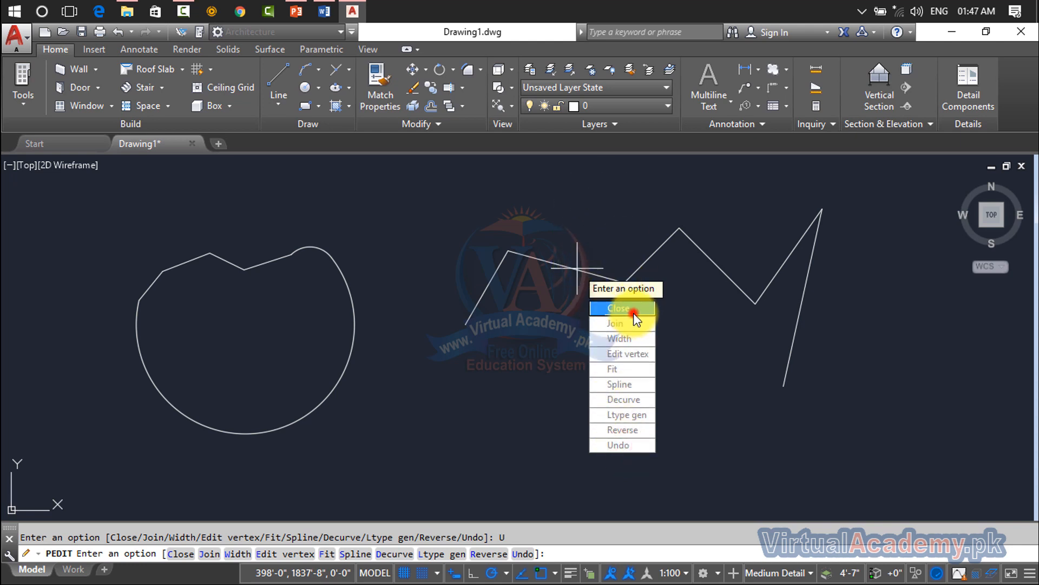
{"action": "left_click", "coordinate": [622, 430]}
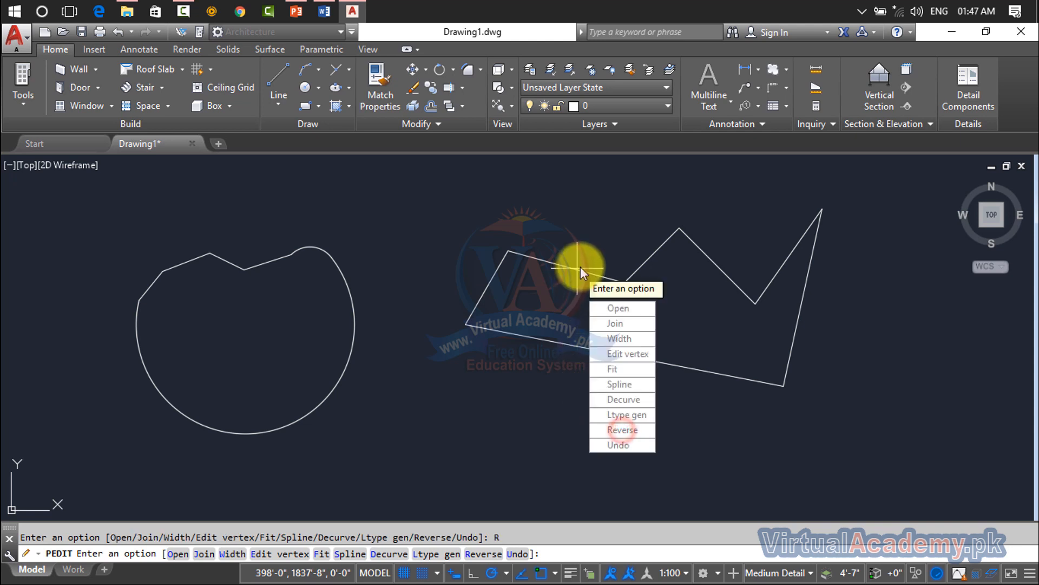
{"action": "left_click", "coordinate": [635, 447]}
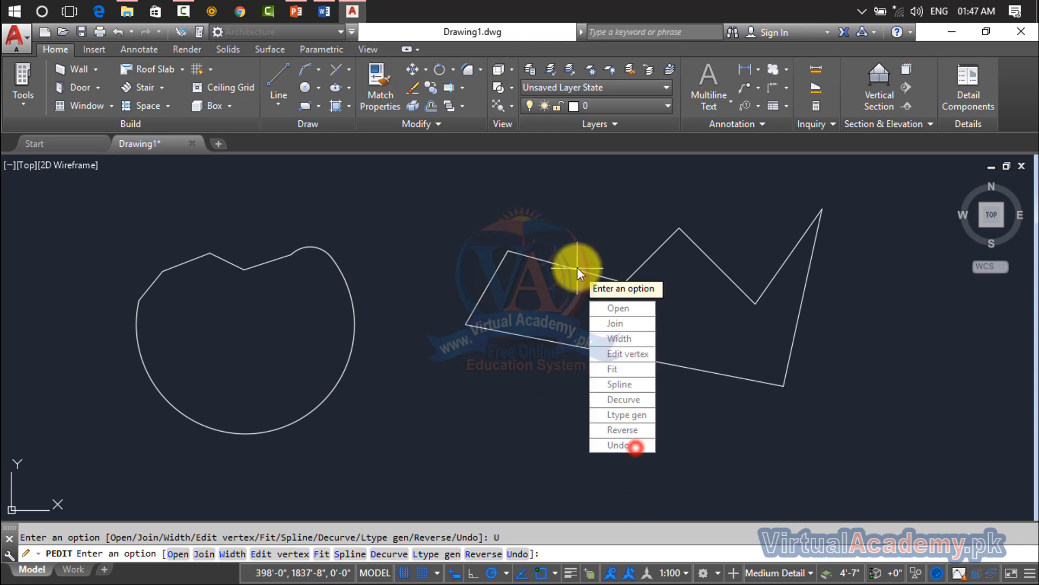
{"action": "left_click", "coordinate": [621, 444]}
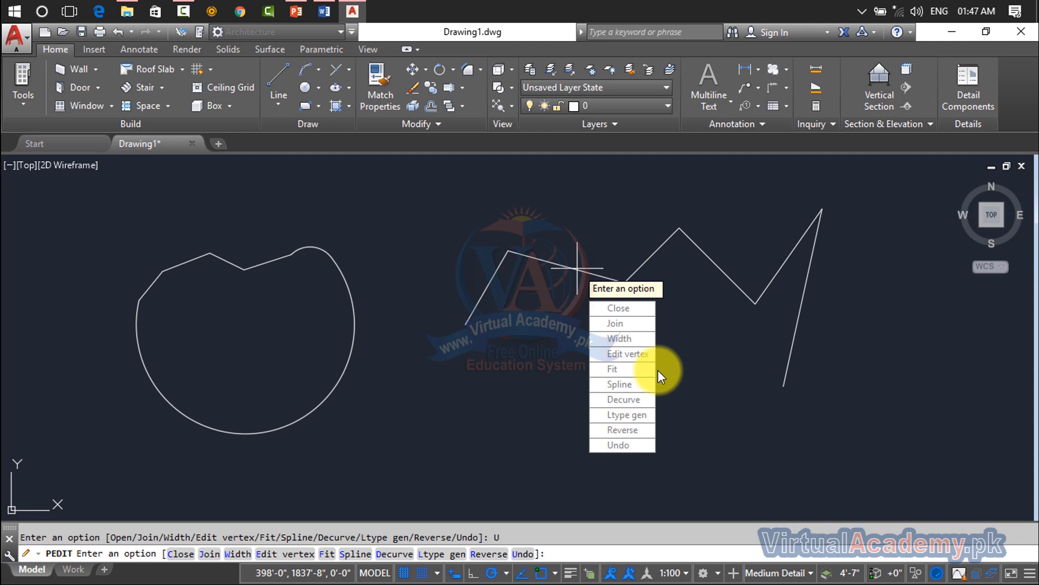
{"action": "key", "text": "Escape"}
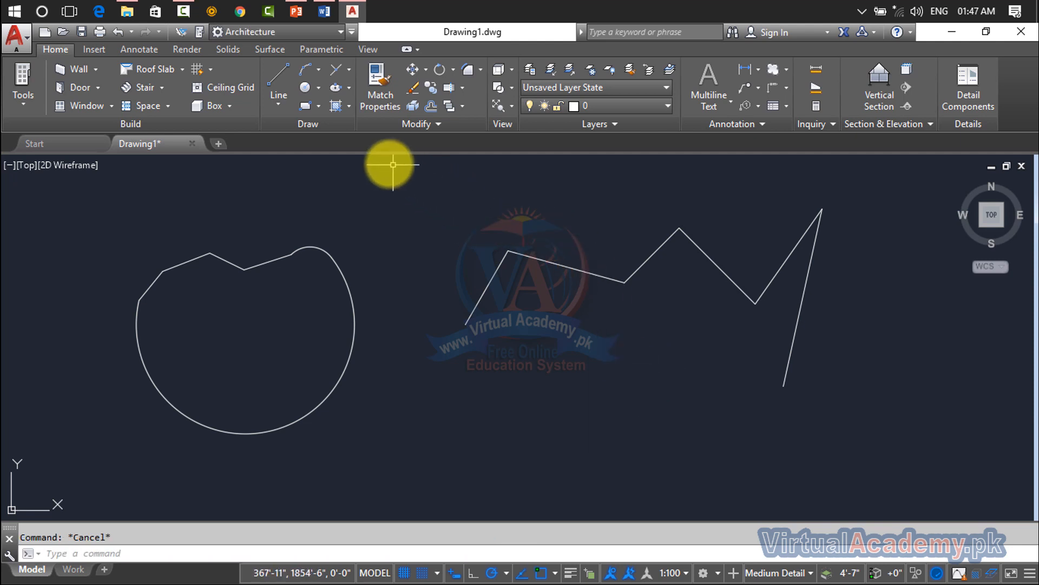
- Erase both the closed rounded polyline and the zigzag polyline from the drawing
{"action": "left_click", "coordinate": [388, 127]}
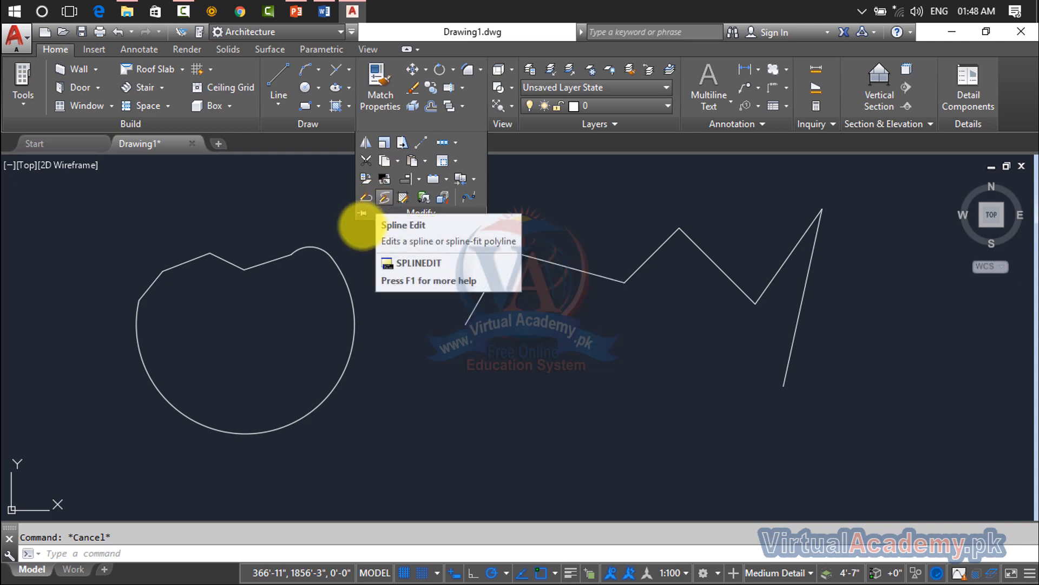
{"action": "left_click", "coordinate": [338, 261]}
{"action": "left_click", "coordinate": [336, 265]}
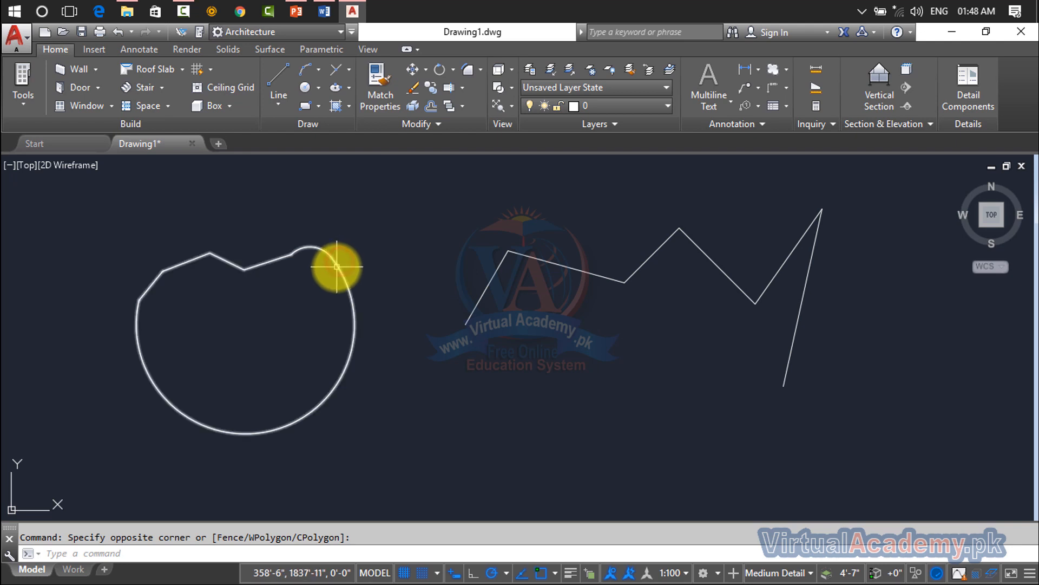
{"action": "key", "text": "Delete"}
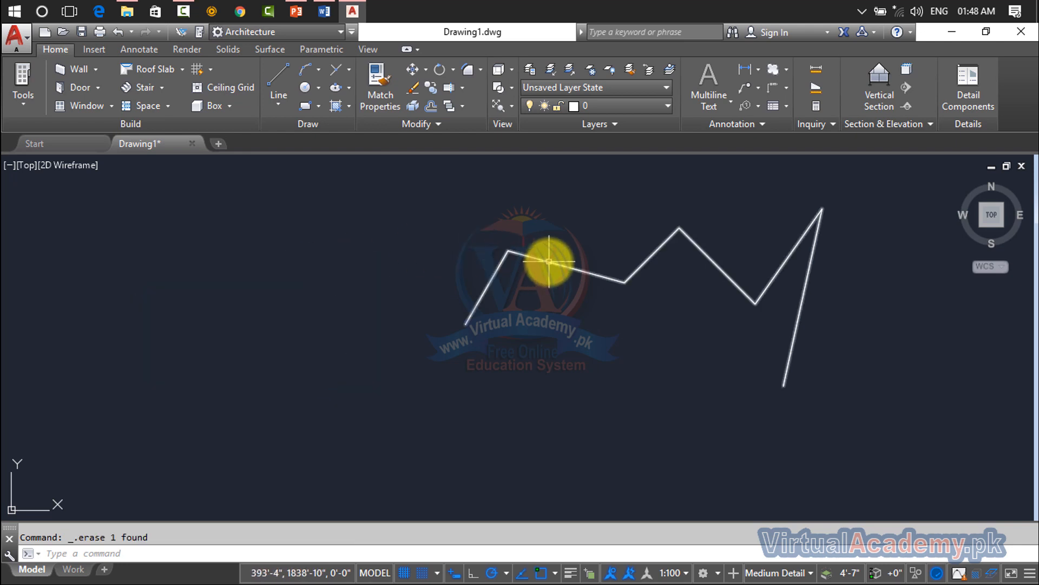
{"action": "left_click", "coordinate": [549, 260]}
{"action": "key", "text": "Delete"}
- Draw an open wavy spline about 98 feet wide through six fit points alternating between low and high
{"action": "type", "text": "s"}
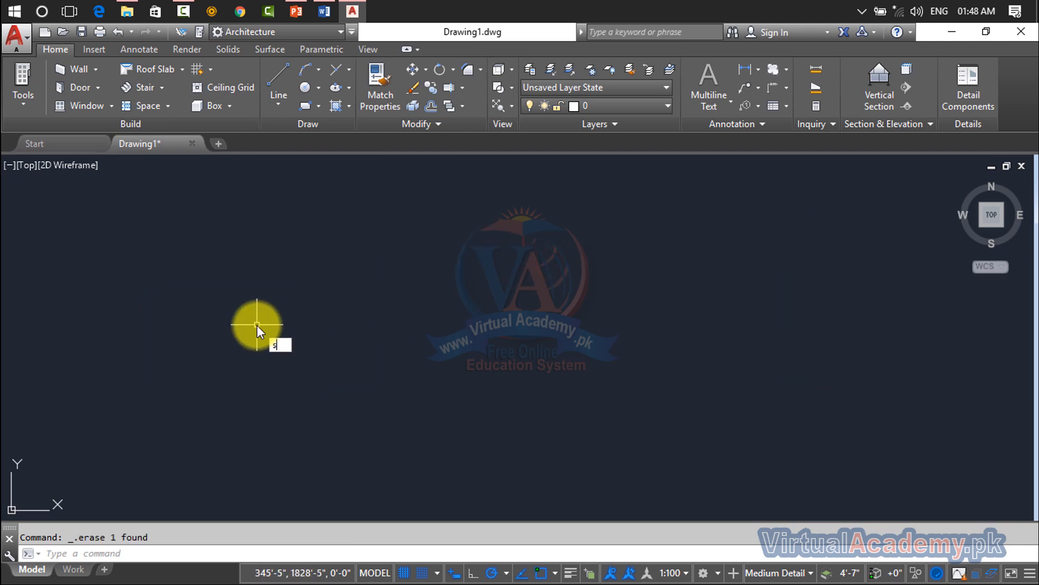
{"action": "type", "text": "pl"}
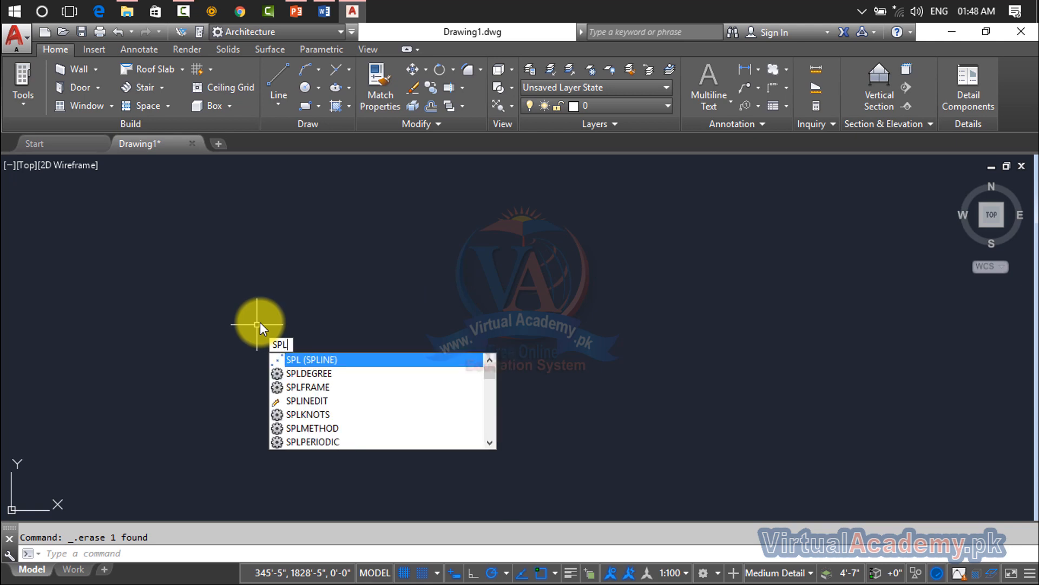
{"action": "key", "text": "Return"}
{"action": "left_click", "coordinate": [216, 355]}
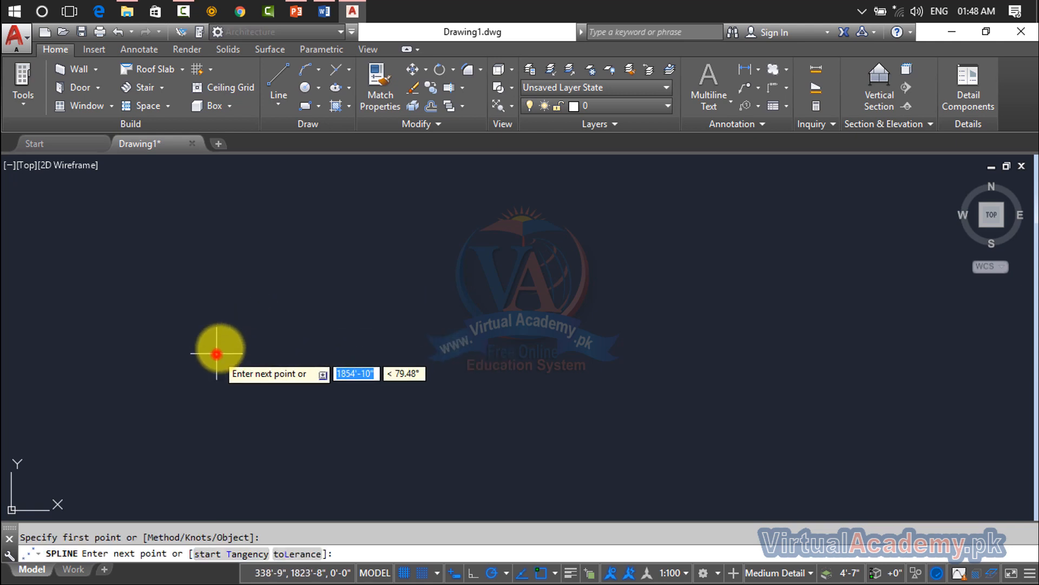
{"action": "left_click", "coordinate": [280, 271]}
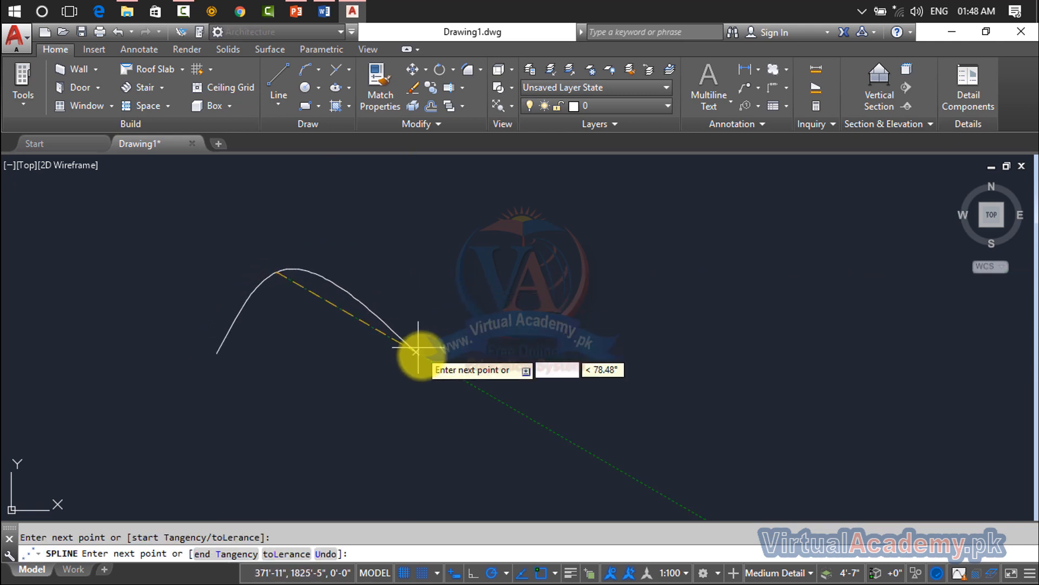
{"action": "left_click", "coordinate": [424, 359]}
{"action": "left_click", "coordinate": [552, 272]}
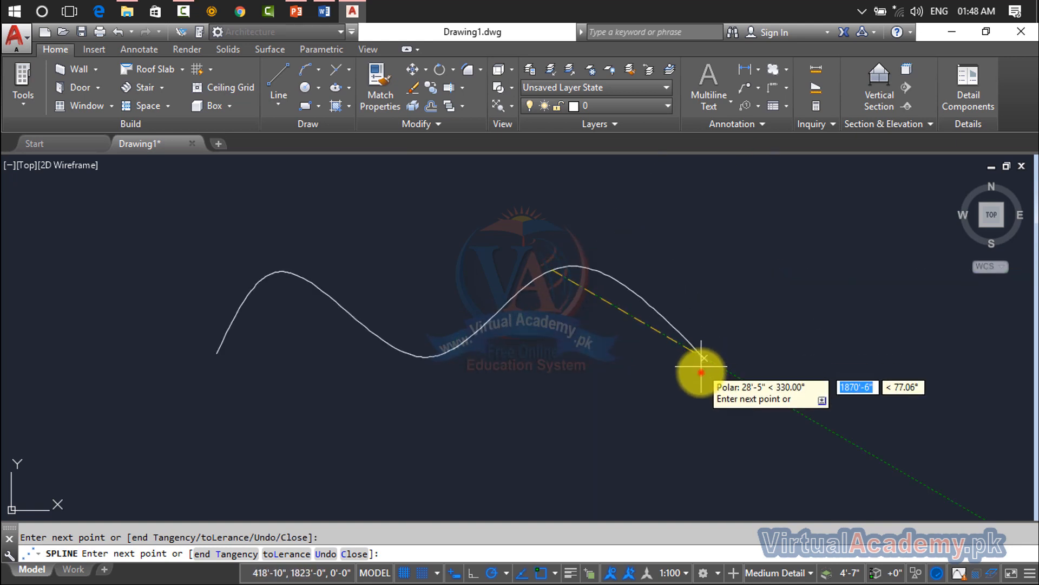
{"action": "left_click", "coordinate": [701, 372]}
{"action": "left_click", "coordinate": [812, 273]}
{"action": "key", "text": "Return"}
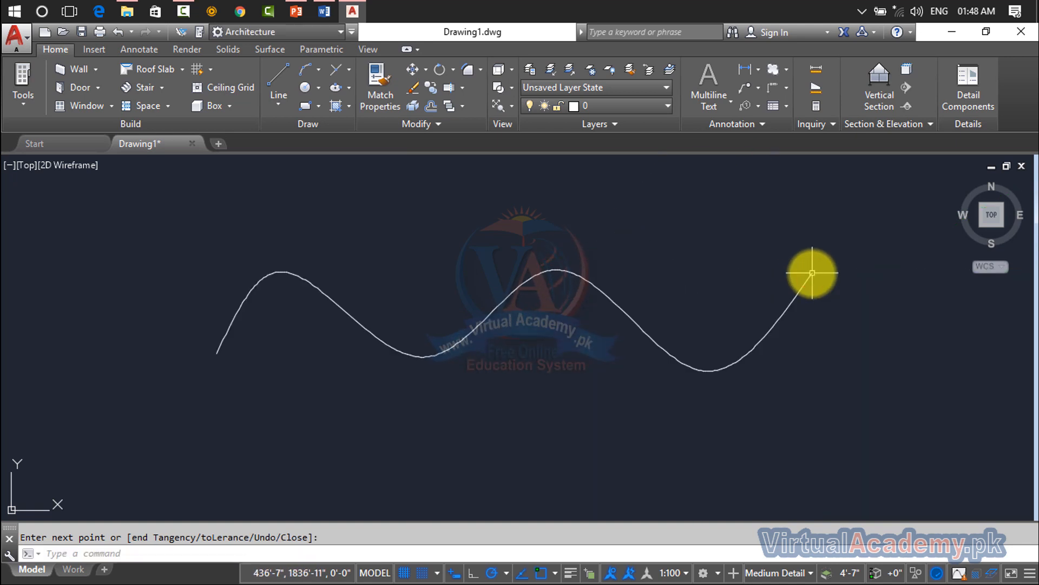
- Start editing the wavy spline with Spline Edit, try the Close option and undo it
{"action": "left_click", "coordinate": [392, 128]}
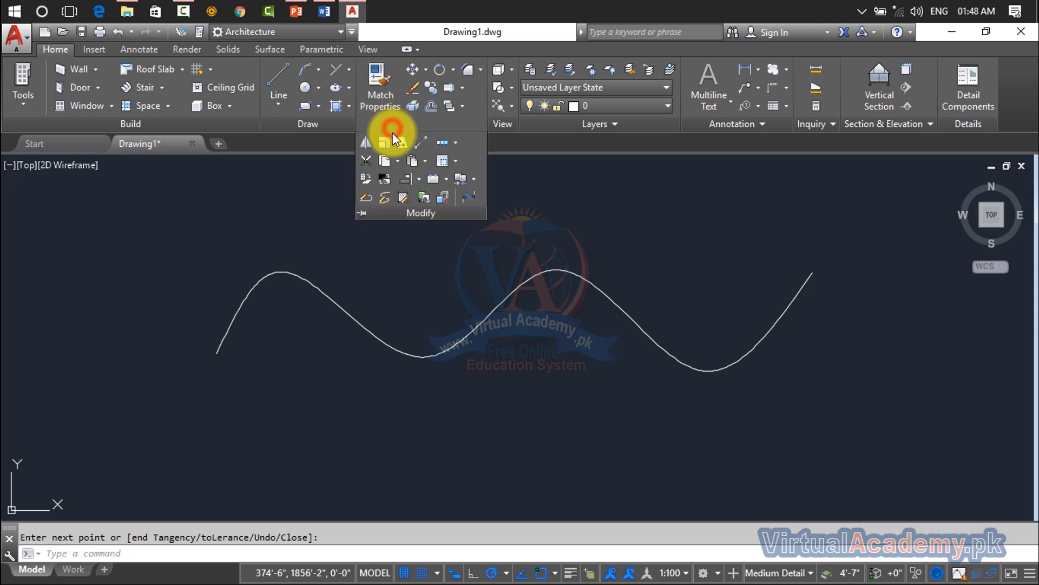
{"action": "left_click", "coordinate": [385, 199]}
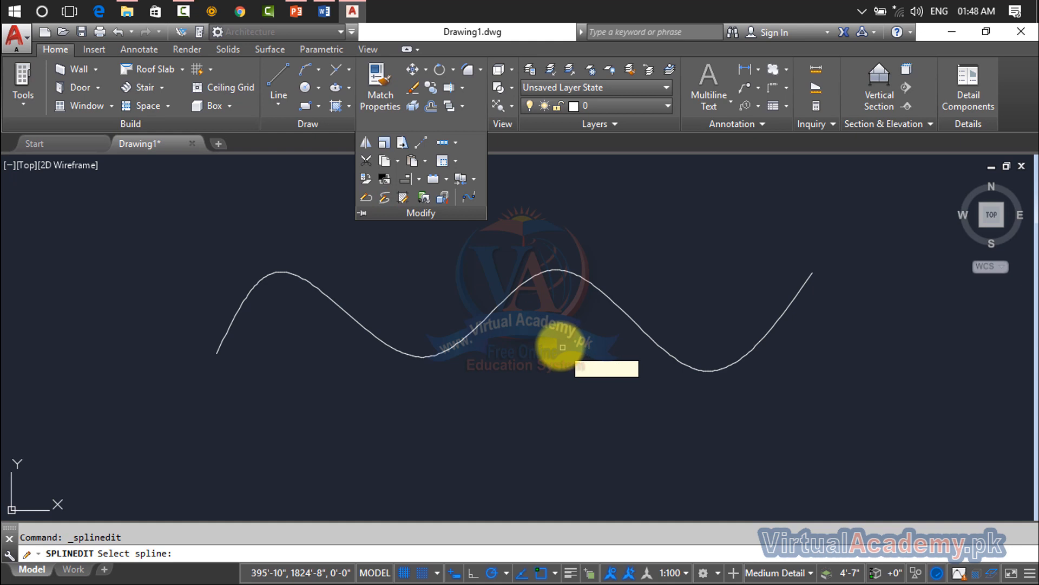
{"action": "left_click", "coordinate": [497, 304]}
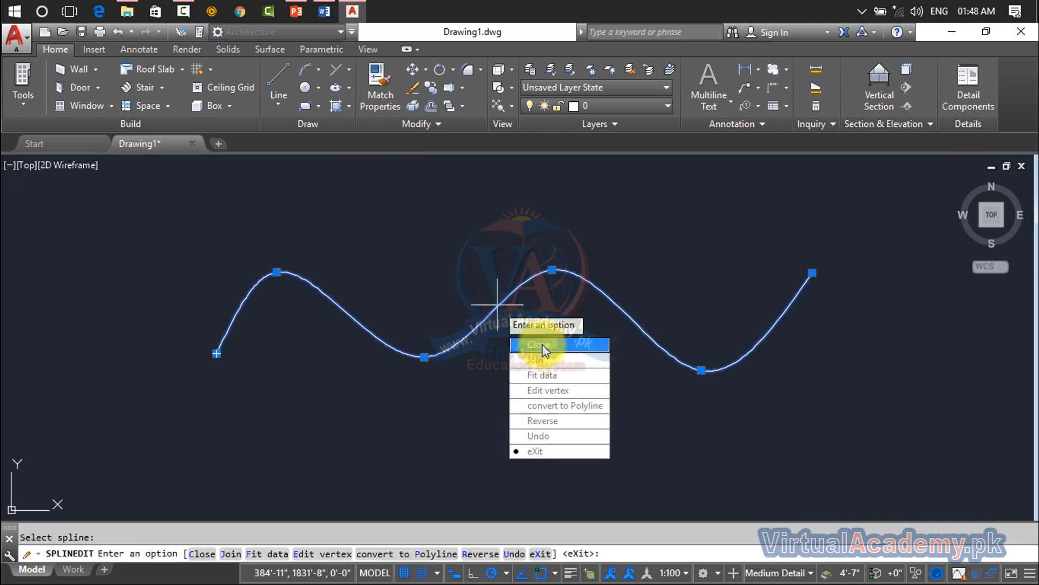
{"action": "left_click", "coordinate": [542, 345]}
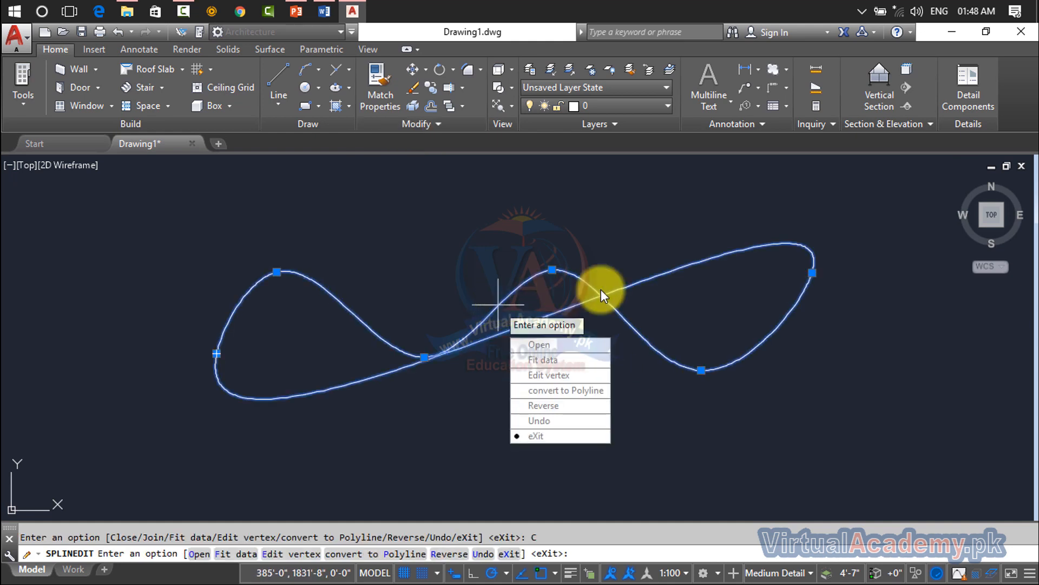
{"action": "left_click", "coordinate": [534, 419]}
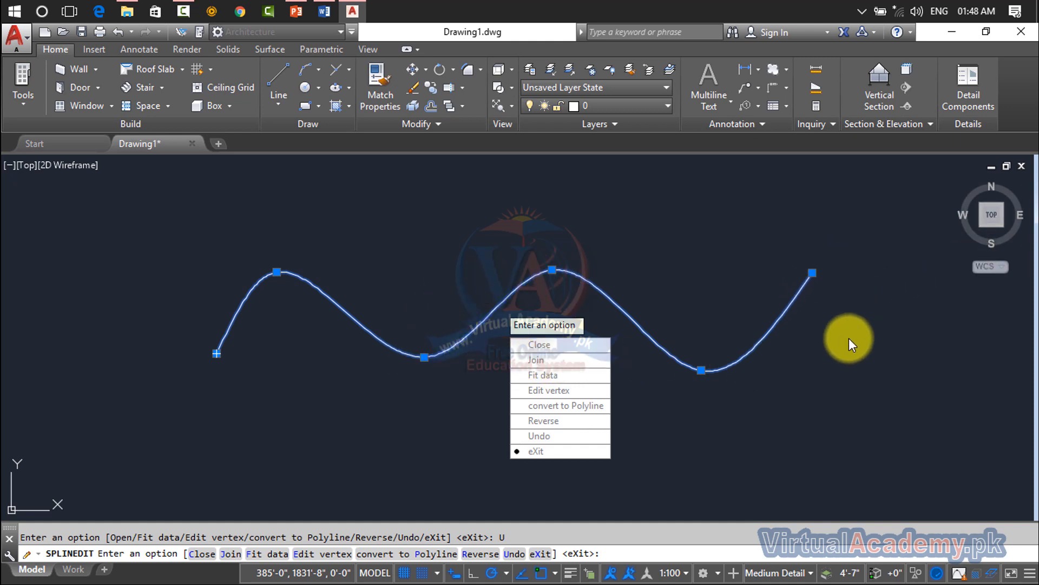
- Try deleting the three rightmost fit points of the wavy spline through the Fit data option, and cancel the edit
{"action": "left_click", "coordinate": [590, 377]}
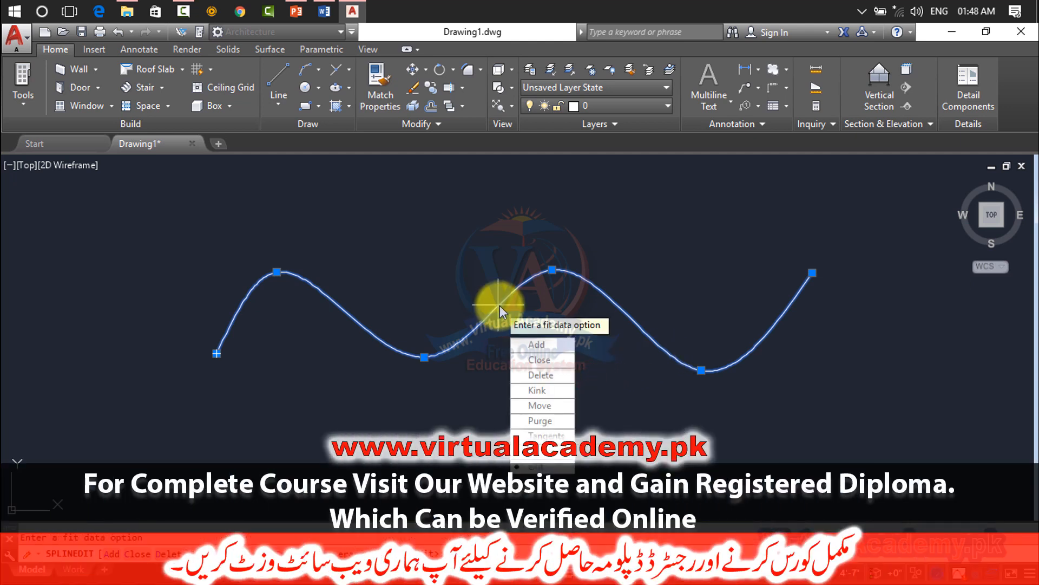
{"action": "left_click", "coordinate": [556, 375]}
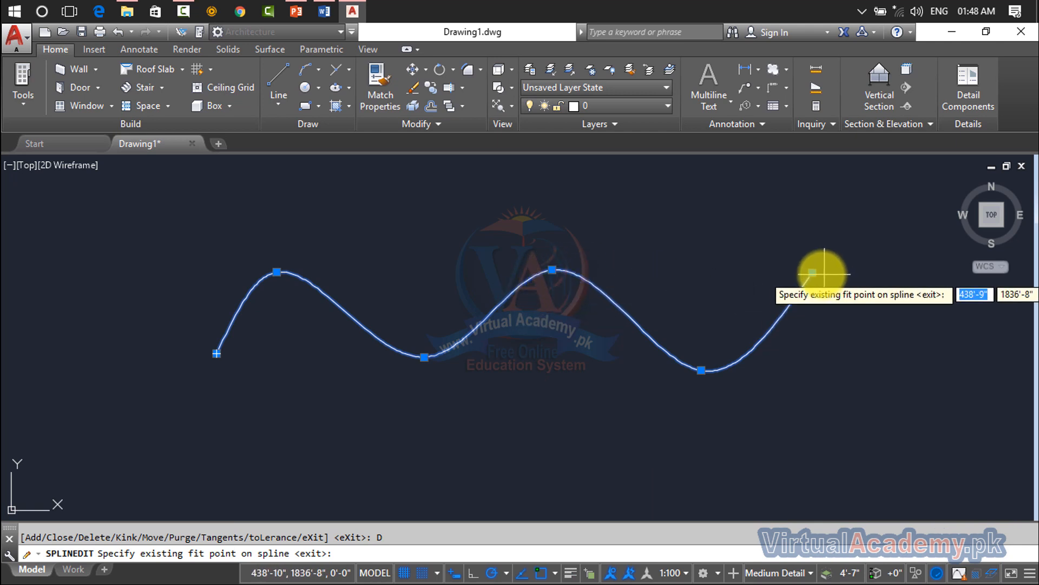
{"action": "left_click", "coordinate": [705, 372]}
{"action": "left_click", "coordinate": [813, 274]}
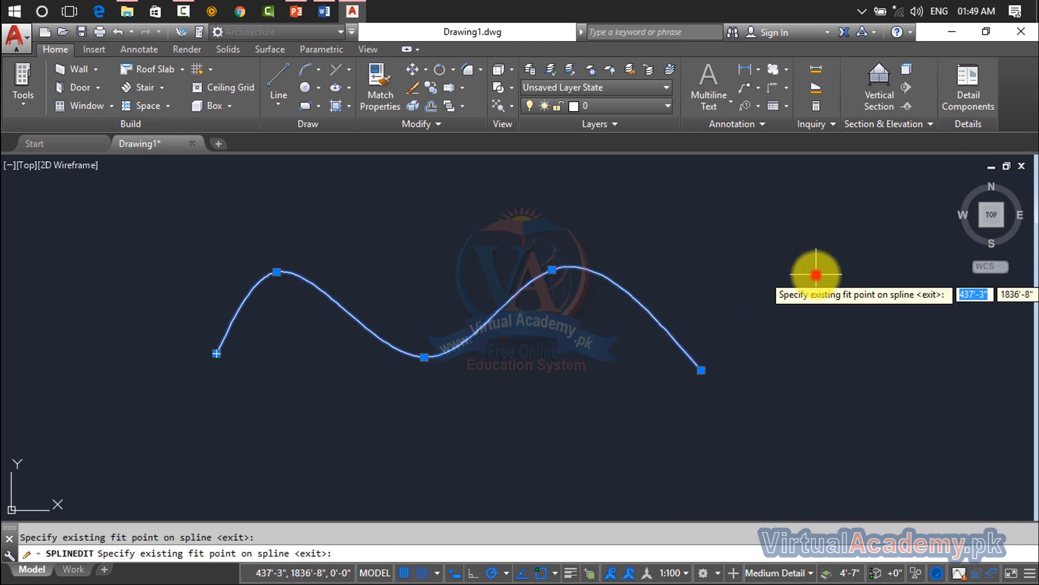
{"action": "left_click", "coordinate": [701, 370]}
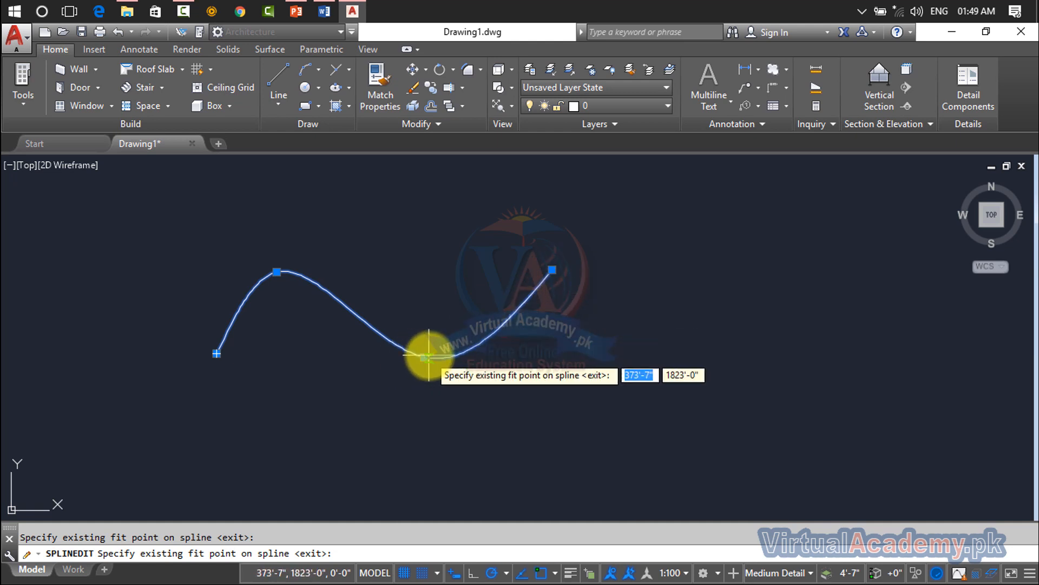
{"action": "left_click", "coordinate": [552, 270]}
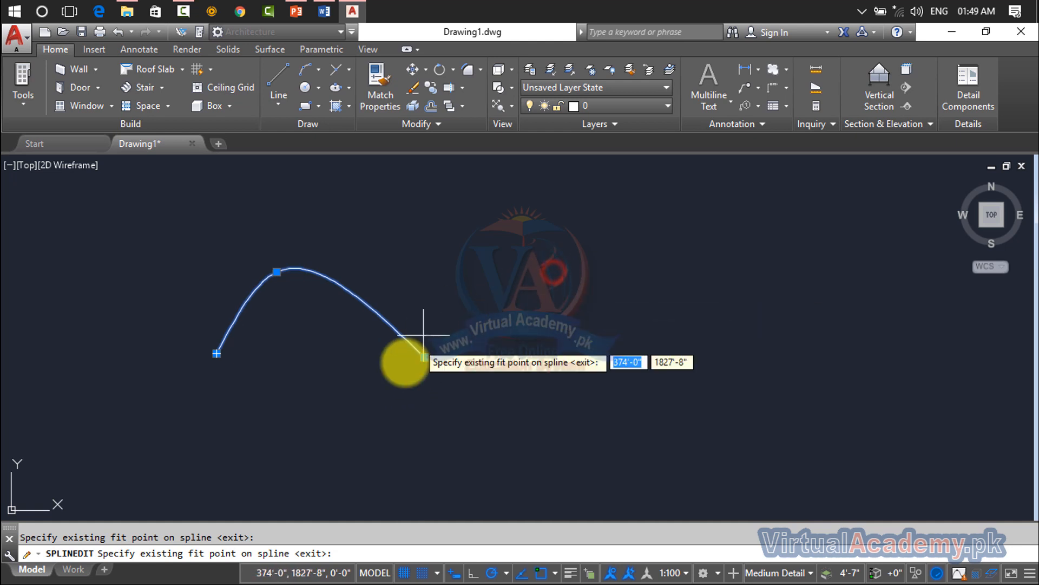
{"action": "left_click", "coordinate": [571, 416]}
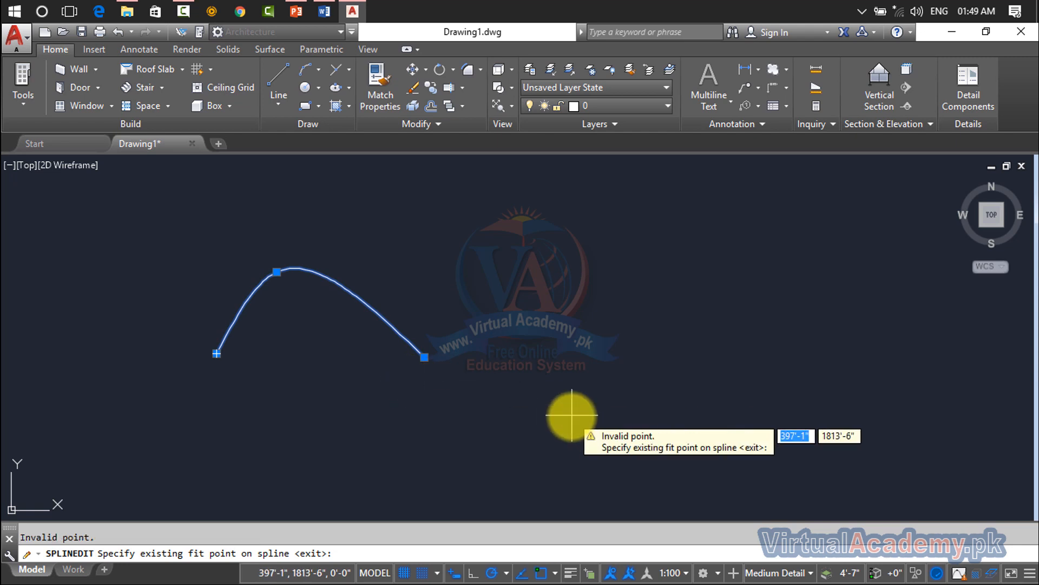
{"action": "key", "text": "Escape"}
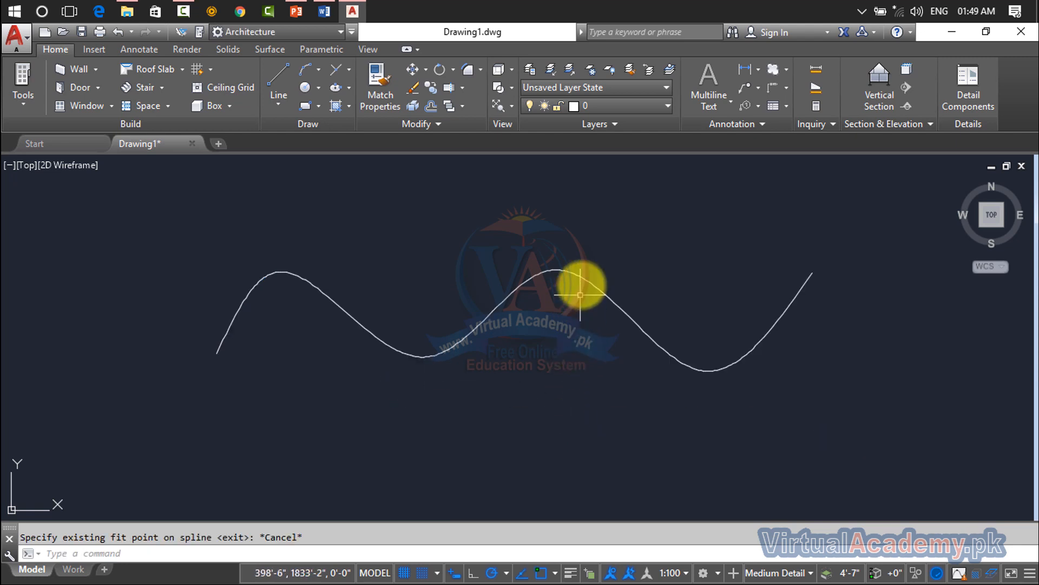
- Start Spline Edit on the wavy spline, try the convert to Polyline option and cancel at the precision setting
{"action": "left_click", "coordinate": [391, 124]}
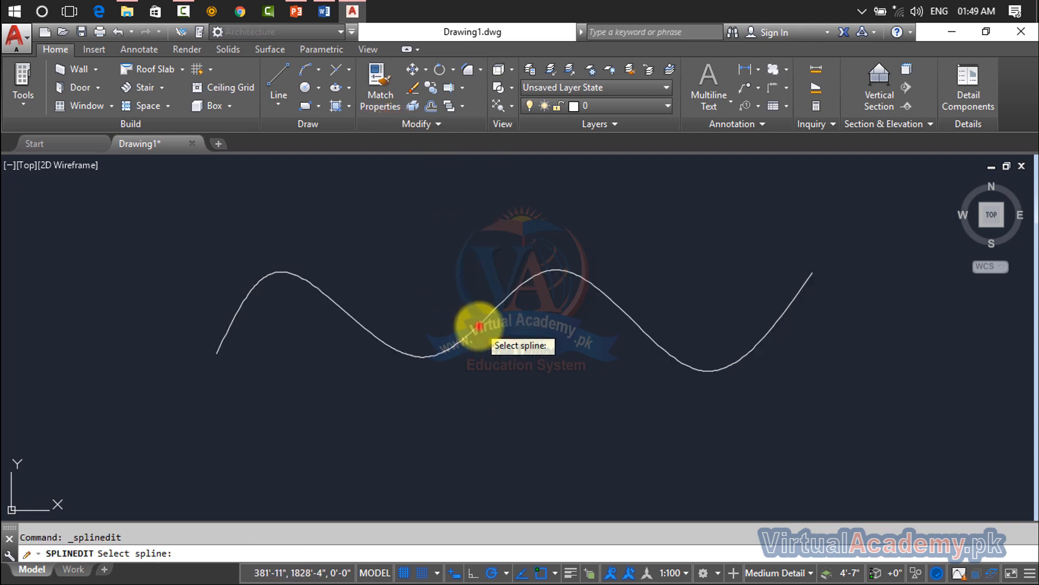
{"action": "left_click", "coordinate": [479, 324]}
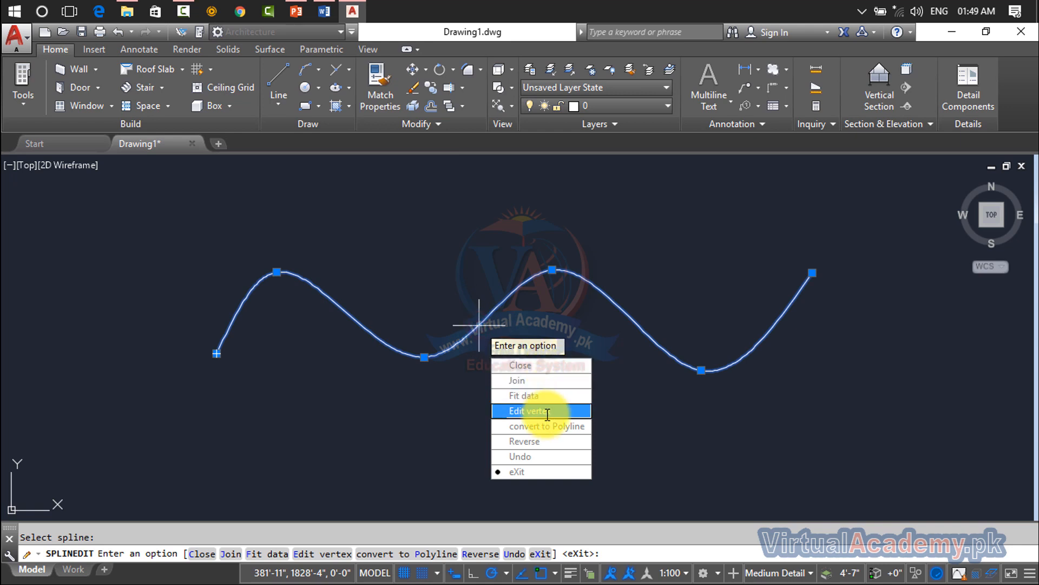
{"action": "left_click", "coordinate": [573, 427]}
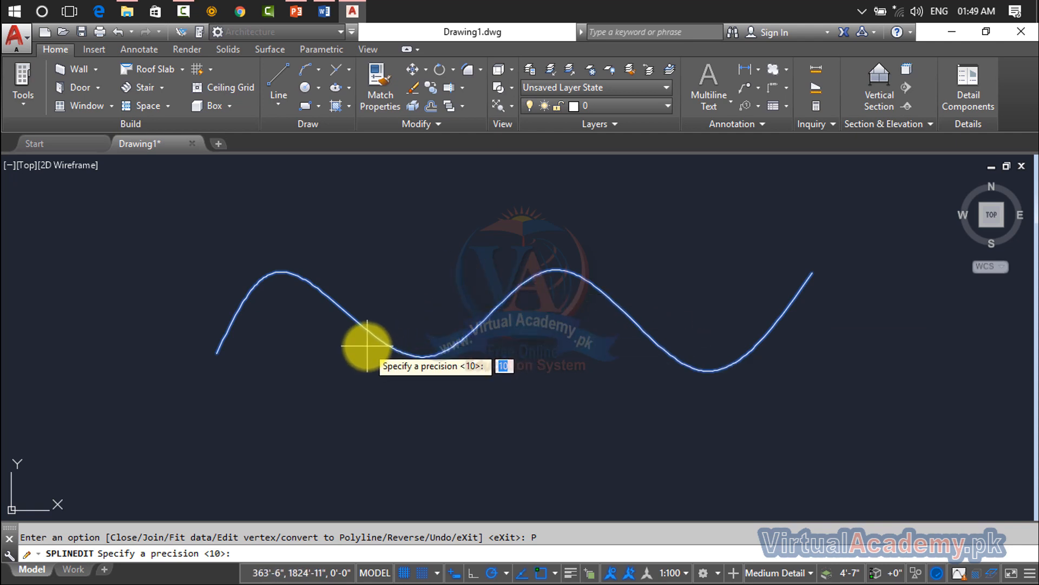
{"action": "key", "text": "Escape"}
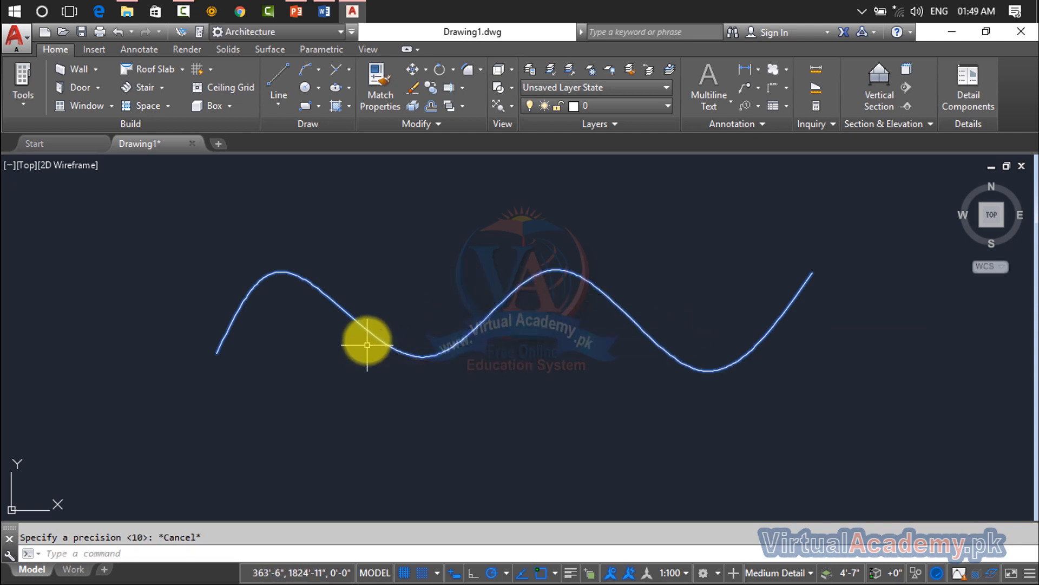
- Restart Spline Edit on the wavy spline, try the Undo and Close options, and leave the spline open
{"action": "left_click", "coordinate": [420, 120]}
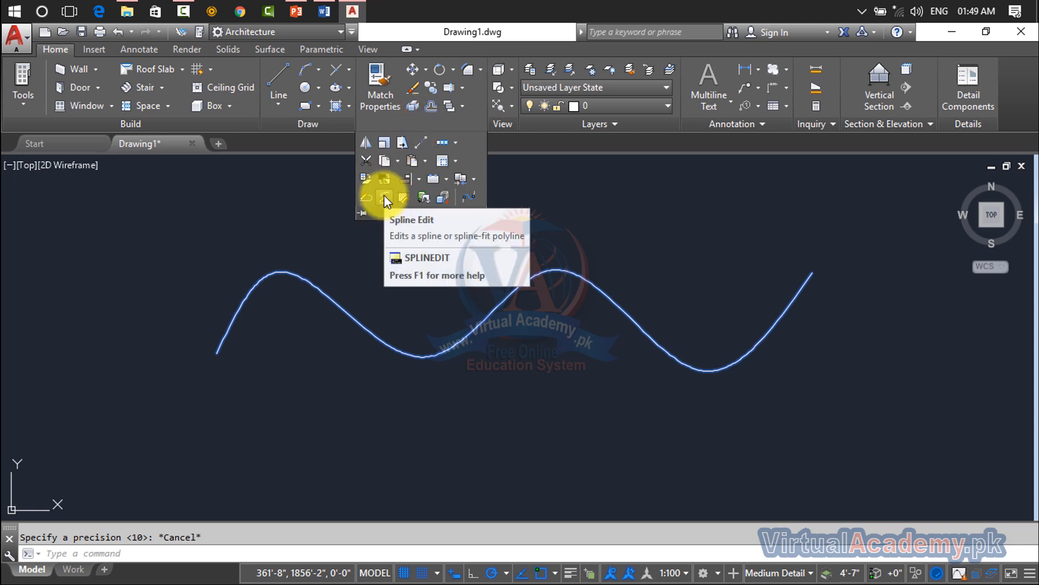
{"action": "left_click", "coordinate": [385, 196]}
{"action": "left_click", "coordinate": [458, 342]}
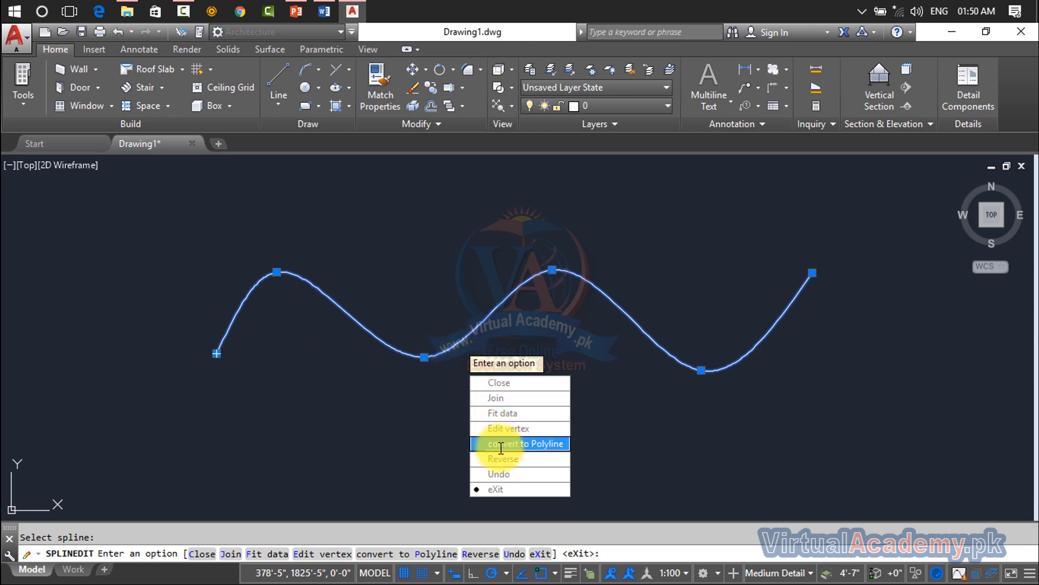
{"action": "left_click", "coordinate": [519, 475]}
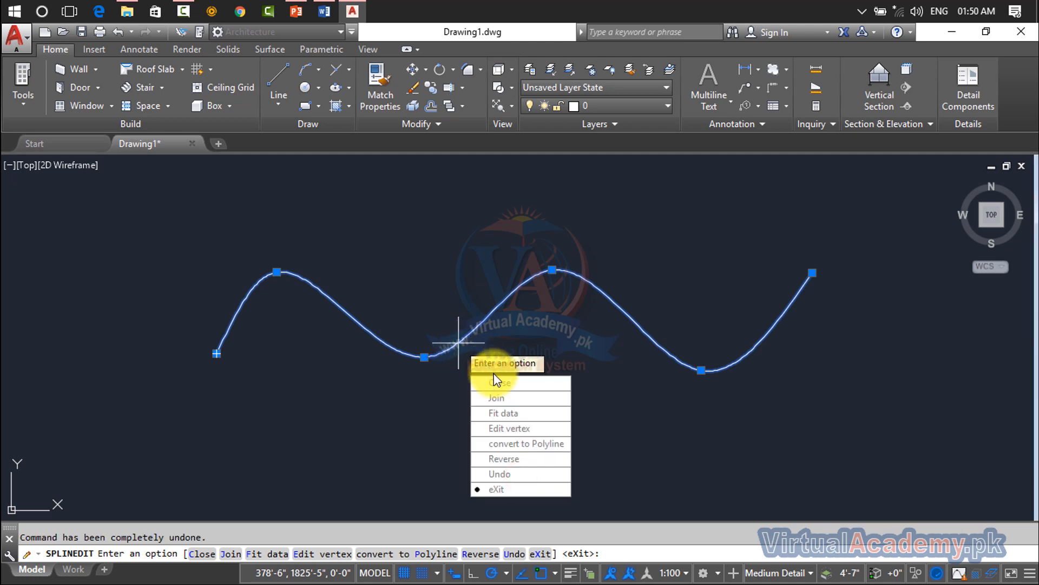
{"action": "left_click", "coordinate": [496, 382]}
{"action": "left_click", "coordinate": [504, 459]}
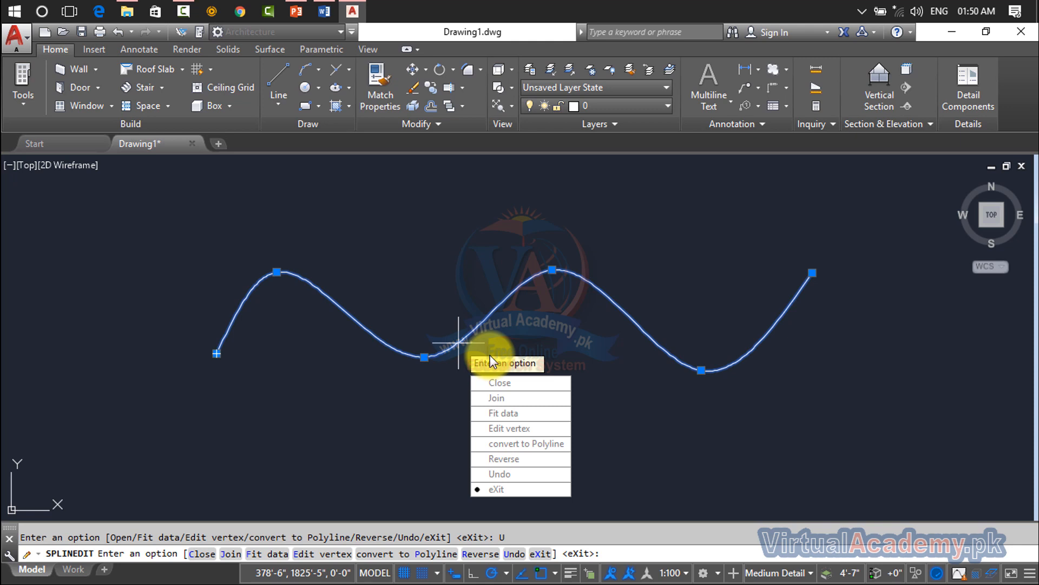
{"action": "key", "text": "Escape"}
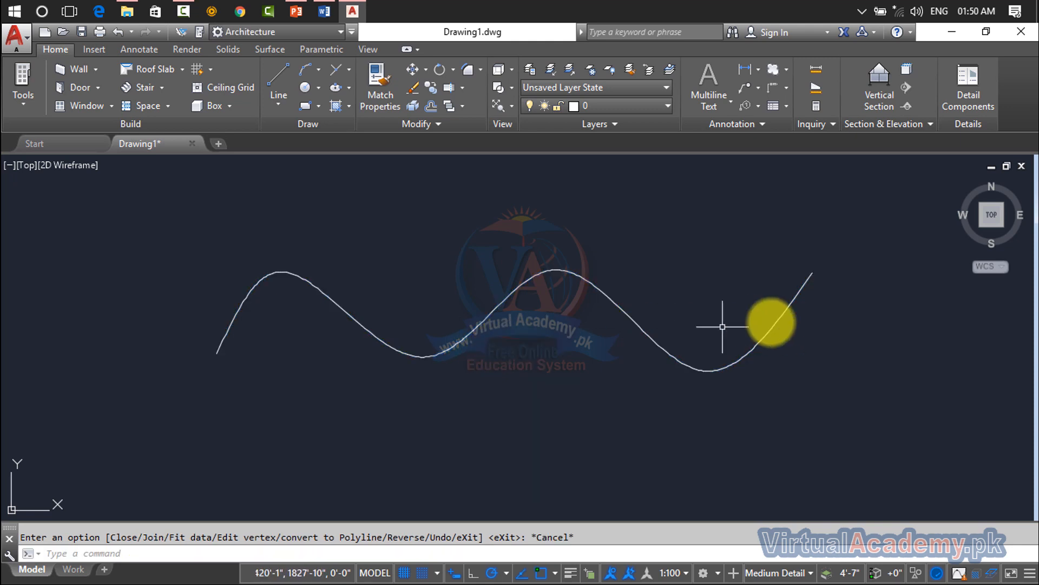
- Select the whole wavy spline with a crossing window and erase it from the drawing
{"action": "left_click", "coordinate": [866, 239]}
{"action": "left_click", "coordinate": [181, 393]}
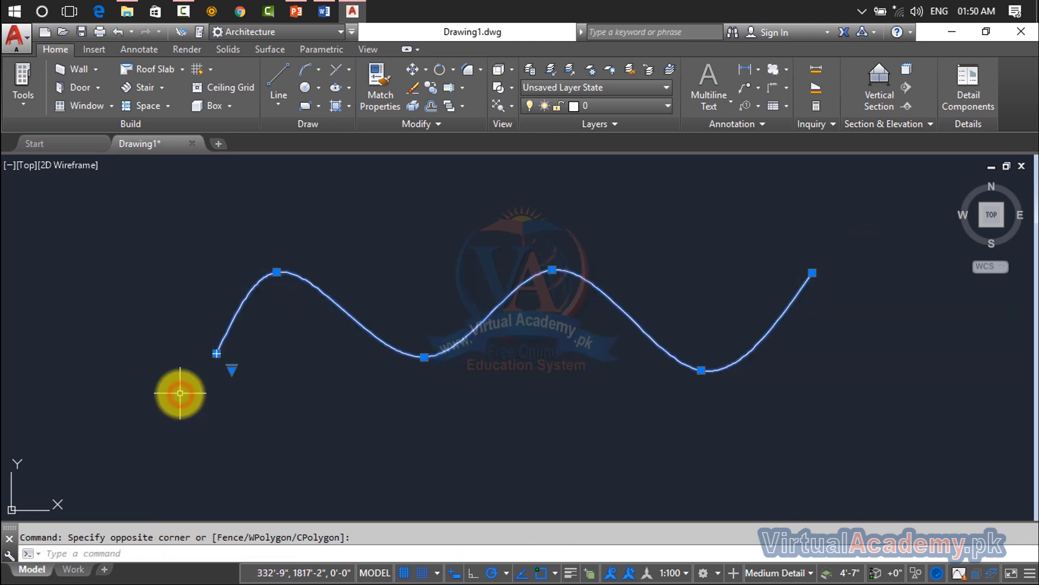
{"action": "key", "text": "Delete"}
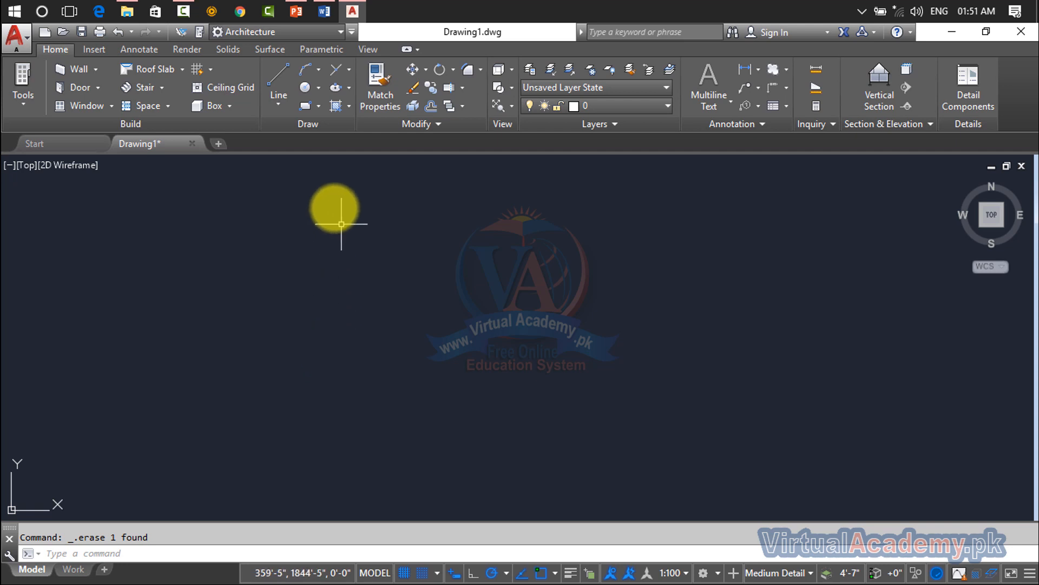
- Draw a rectangle about 58 feet wide and 28 feet high in the empty drawing area
{"action": "left_click", "coordinate": [305, 105]}
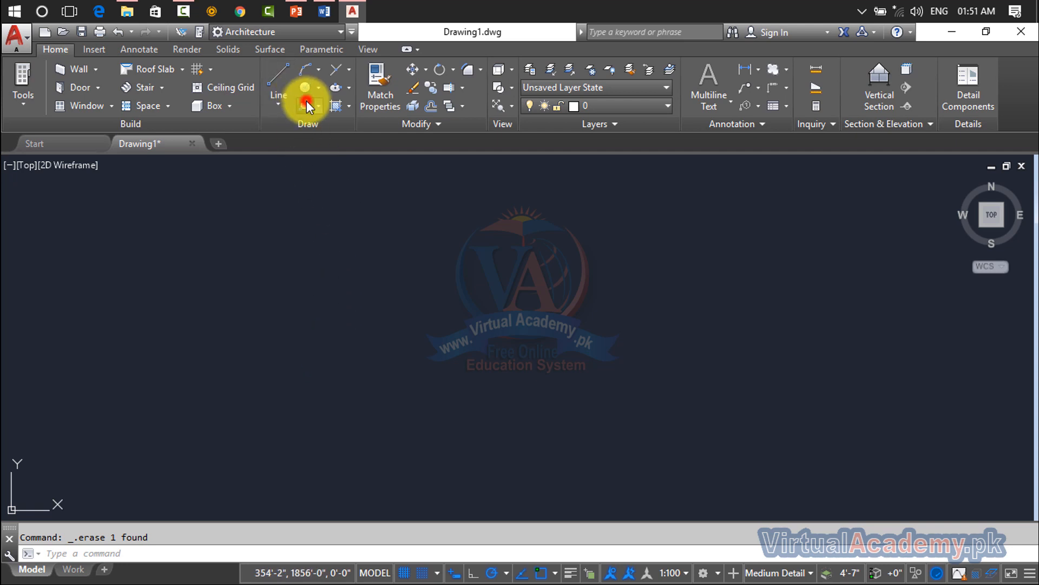
{"action": "left_click", "coordinate": [194, 230]}
{"action": "left_click", "coordinate": [550, 400]}
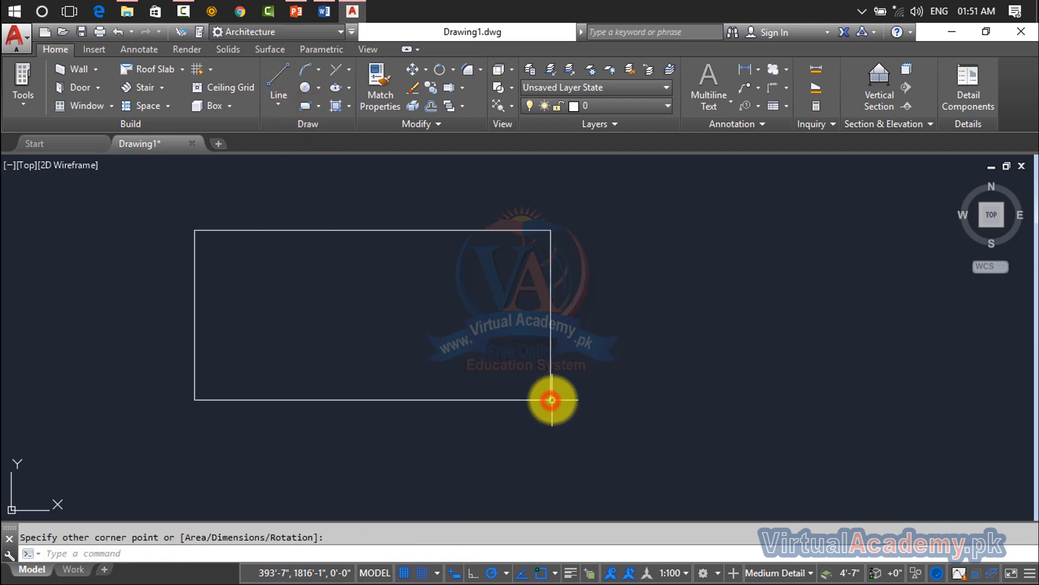
- Hatch the inside of the rectangle with the AR-B88 block pattern
{"action": "type", "text": "h"}
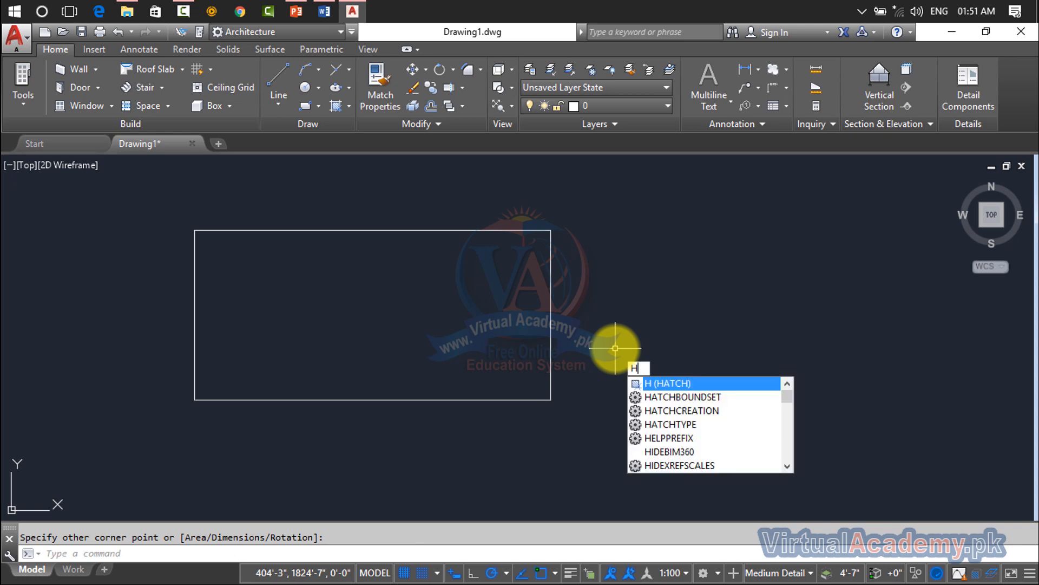
{"action": "key", "text": "Return"}
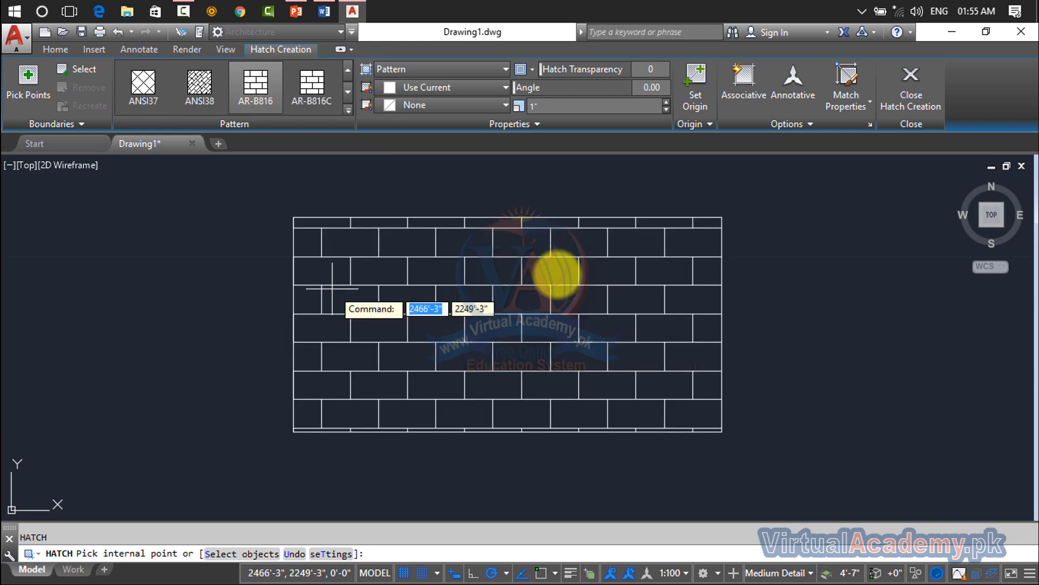
{"action": "left_click", "coordinate": [349, 113]}
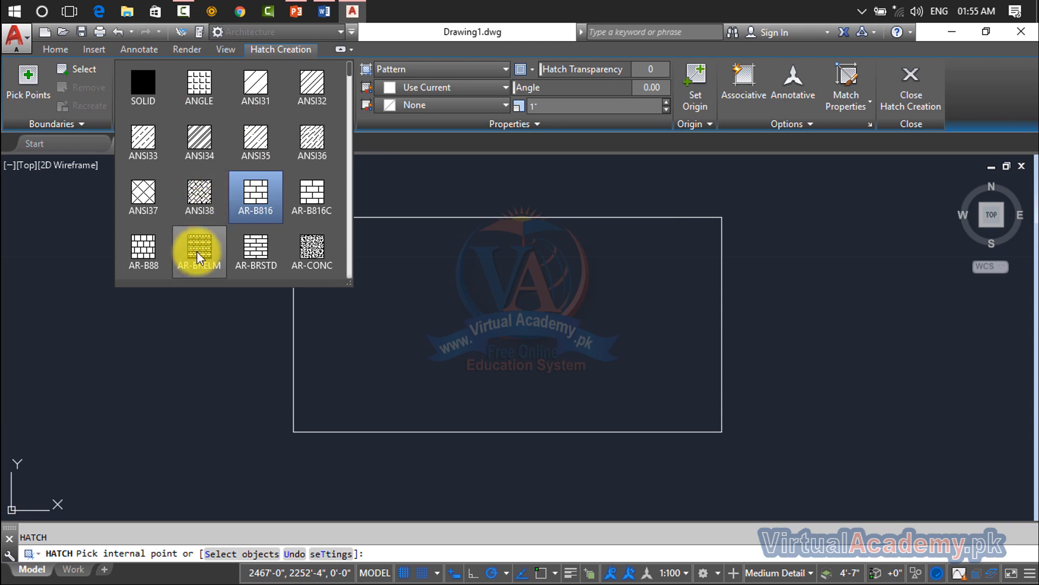
{"action": "left_click", "coordinate": [165, 257]}
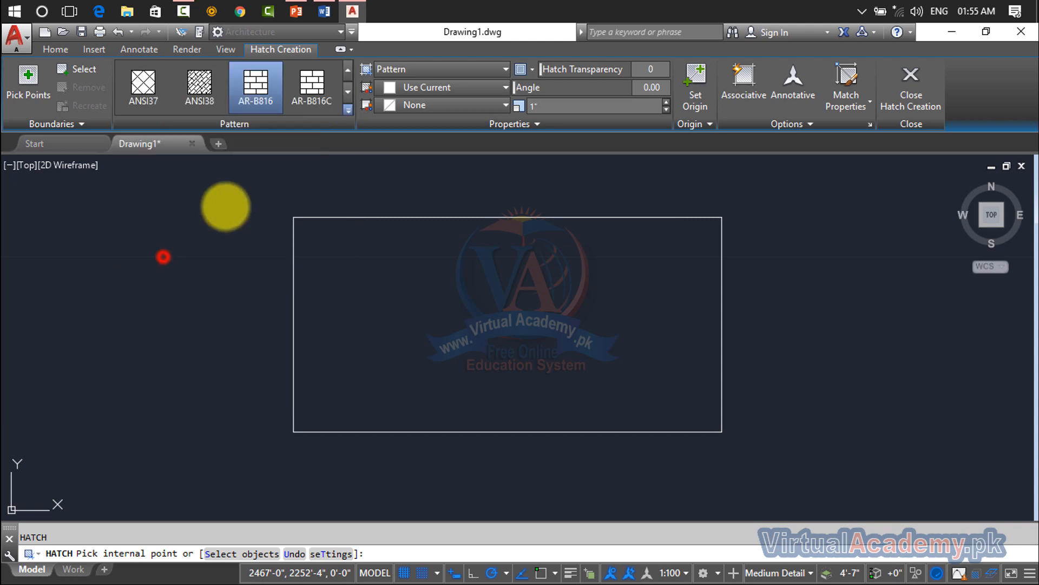
{"action": "left_click", "coordinate": [433, 325]}
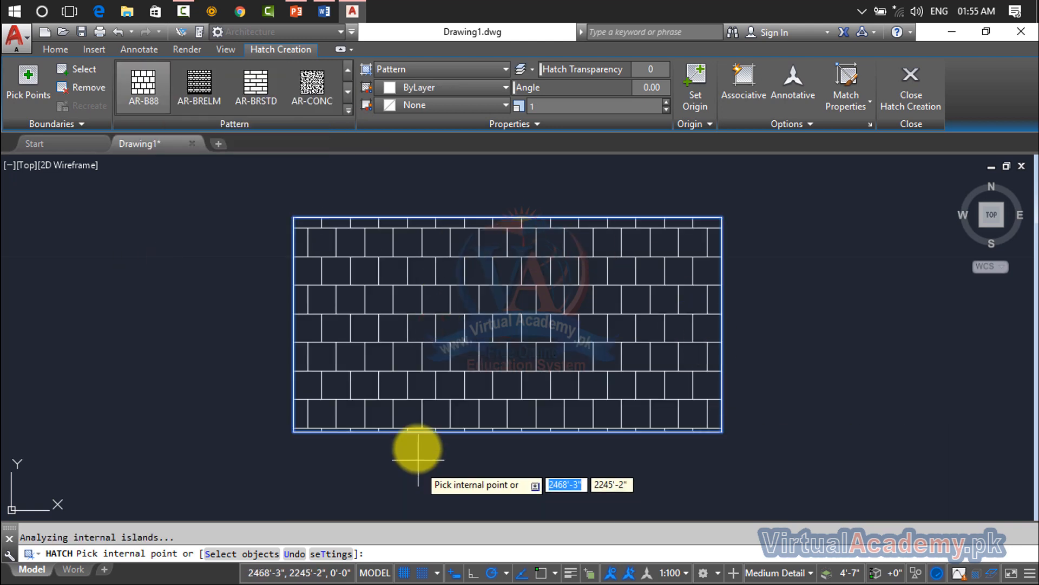
- Finish hatching and open the rectangle's hatch for editing with the Edit Hatch command
{"action": "left_click", "coordinate": [60, 49]}
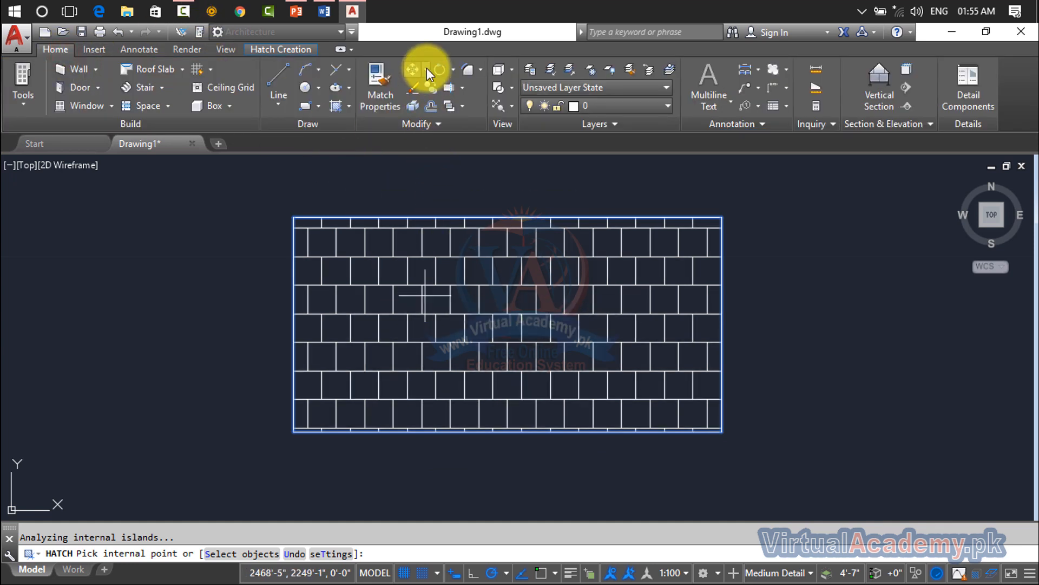
{"action": "left_click", "coordinate": [427, 124]}
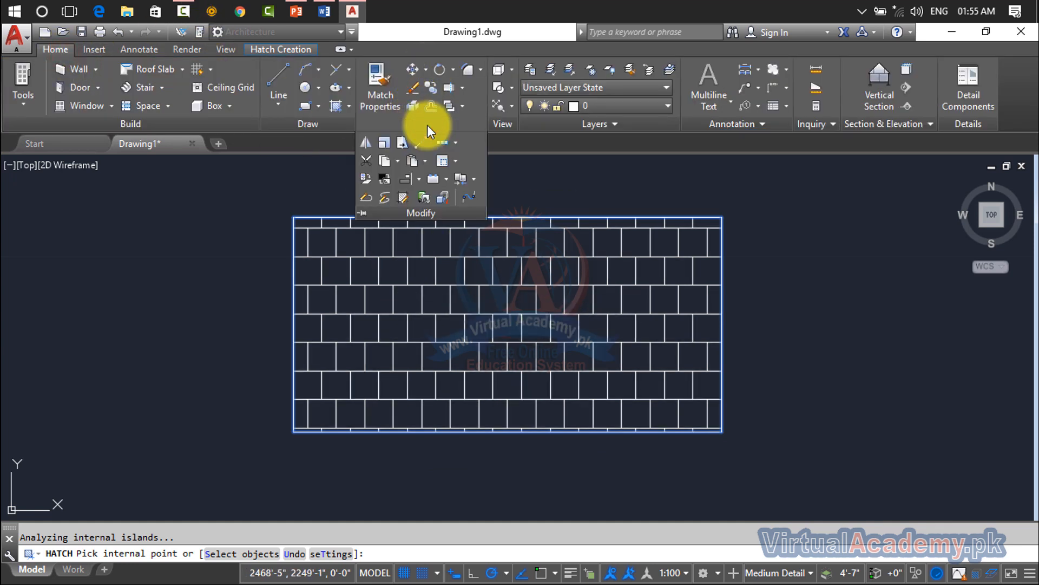
{"action": "left_click", "coordinate": [405, 199]}
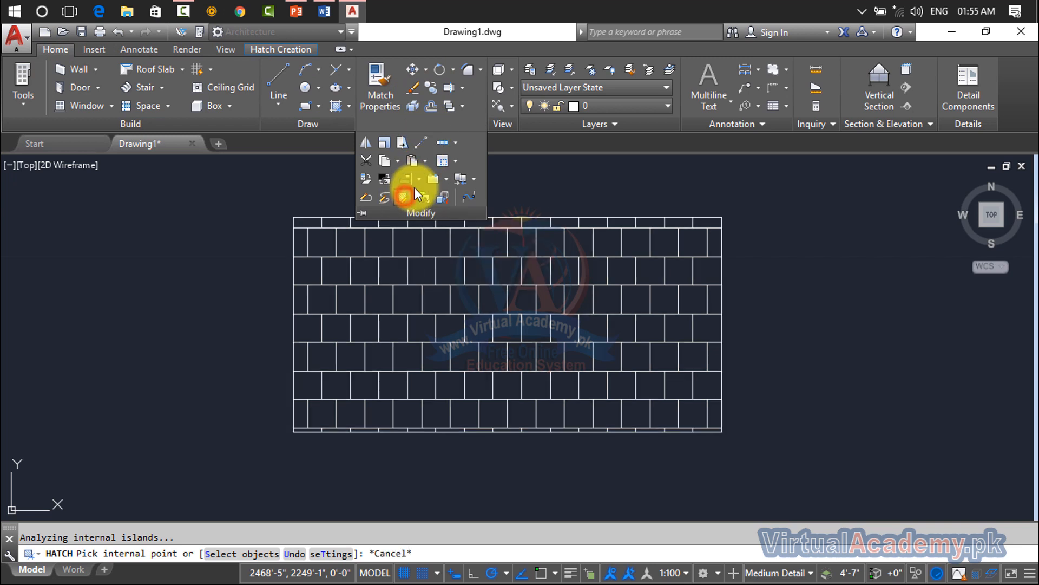
{"action": "left_click", "coordinate": [685, 288]}
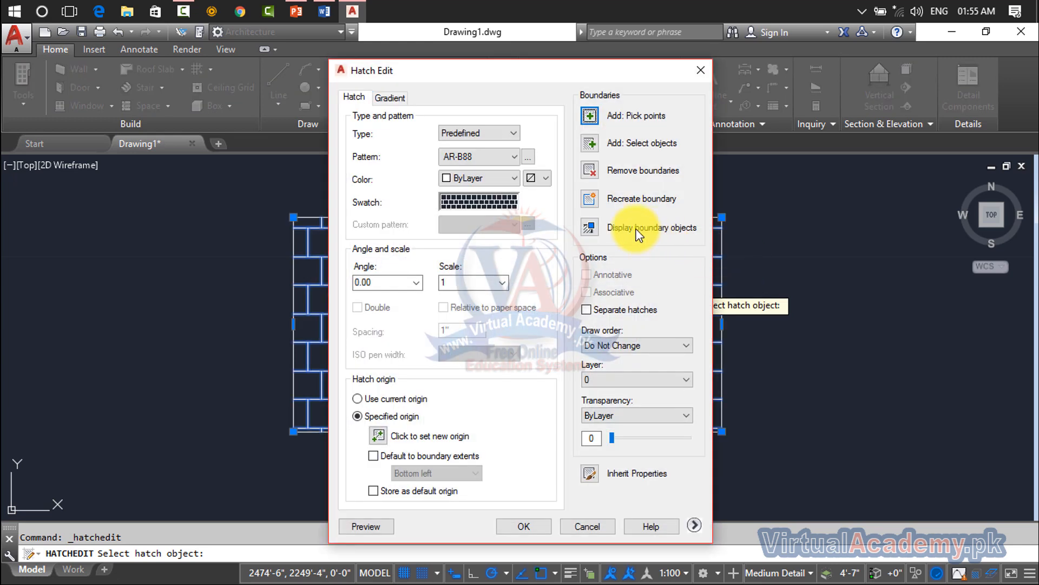
- Look over the hatch's gradient options and return to its pattern settings
{"action": "left_click", "coordinate": [389, 98]}
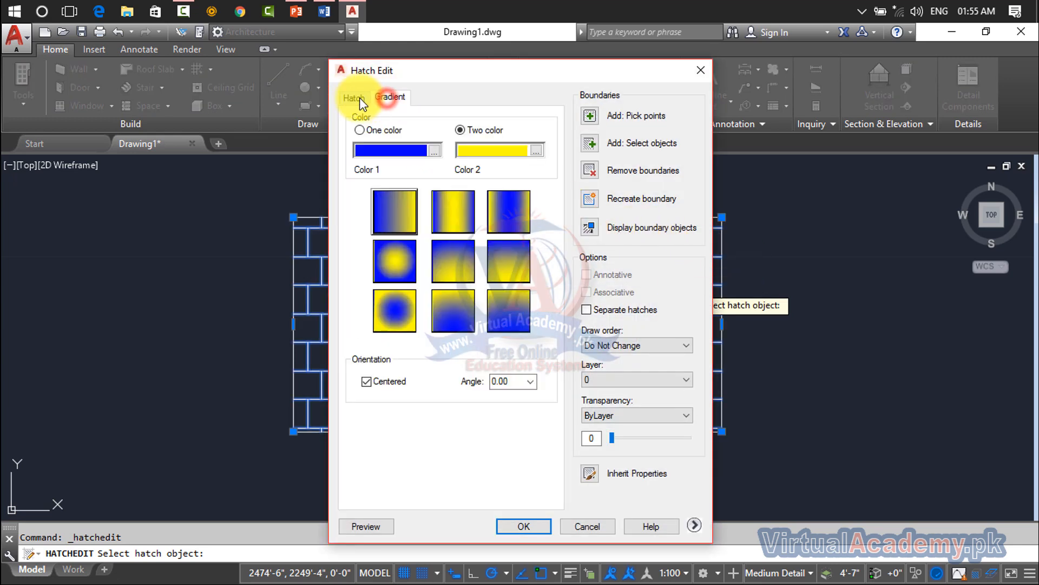
{"action": "left_click", "coordinate": [356, 96]}
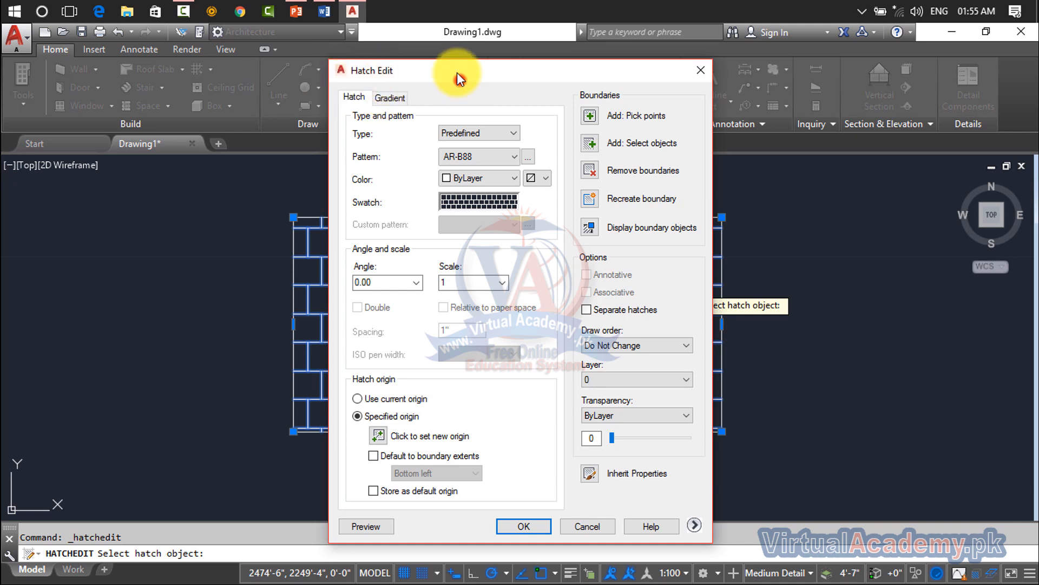
{"action": "left_click_drag", "start_coordinate": [462, 76], "coordinate": [458, 65]}
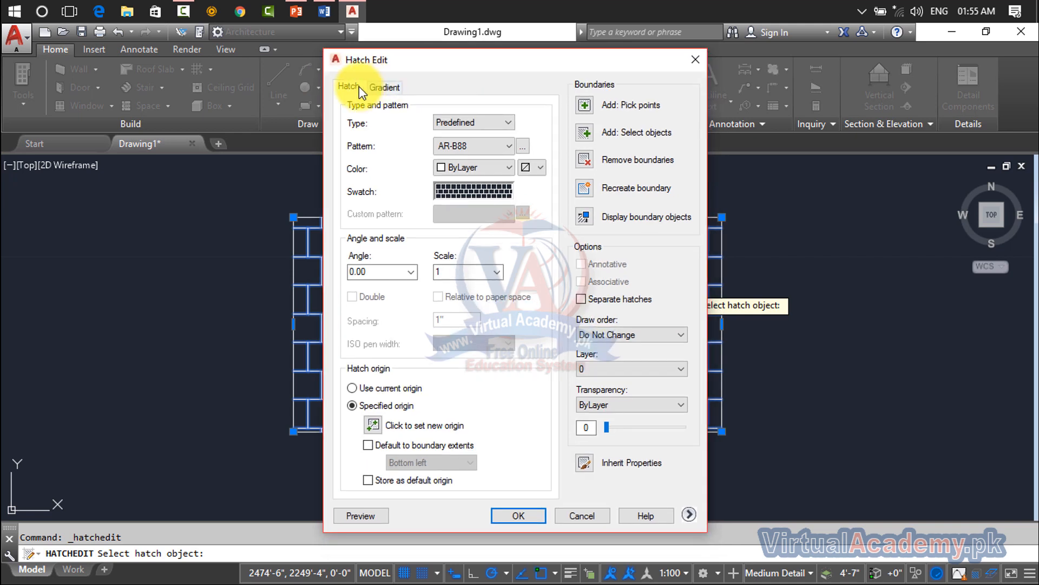
- Change the hatch's predefined pattern to AR-HBONE
{"action": "left_click", "coordinate": [451, 126]}
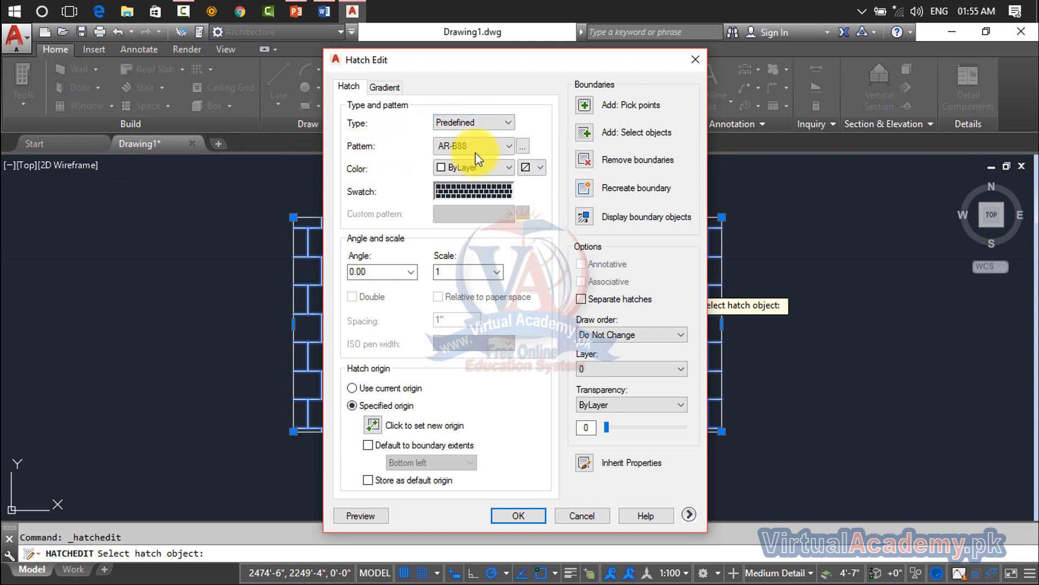
{"action": "left_click", "coordinate": [505, 147]}
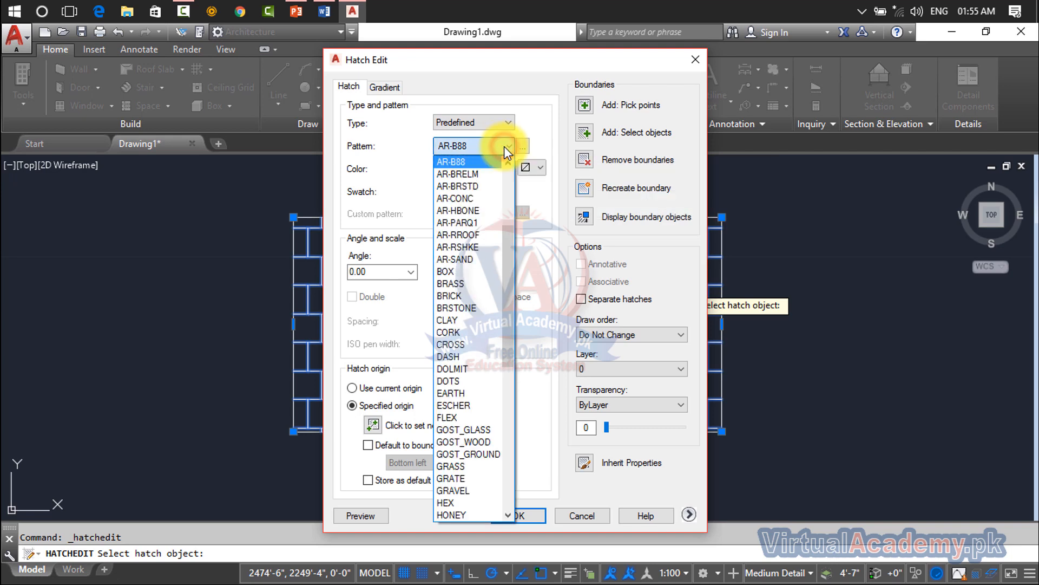
{"action": "left_click", "coordinate": [505, 147]}
{"action": "left_click", "coordinate": [504, 146]}
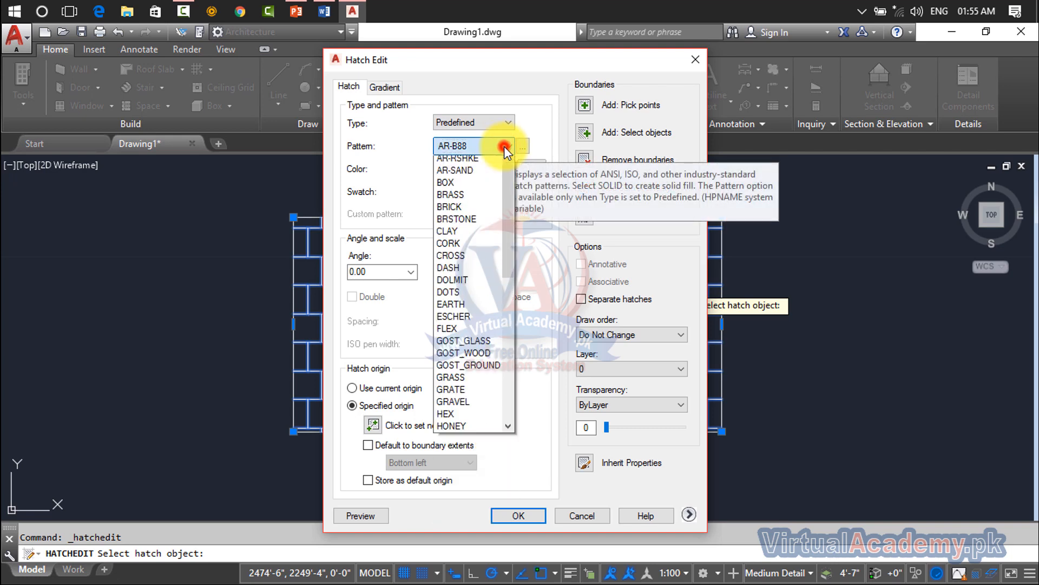
{"action": "left_click", "coordinate": [467, 215]}
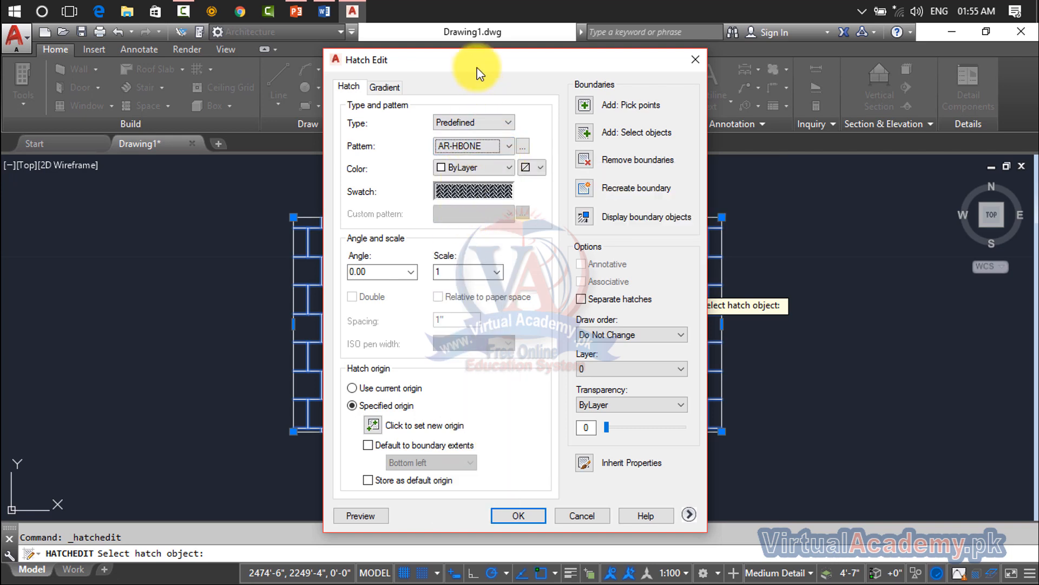
- Uncover the rectangle behind the Hatch Edit dialog and browse the other predefined patterns in the pattern palette
{"action": "left_click_drag", "start_coordinate": [482, 60], "coordinate": [755, 59]}
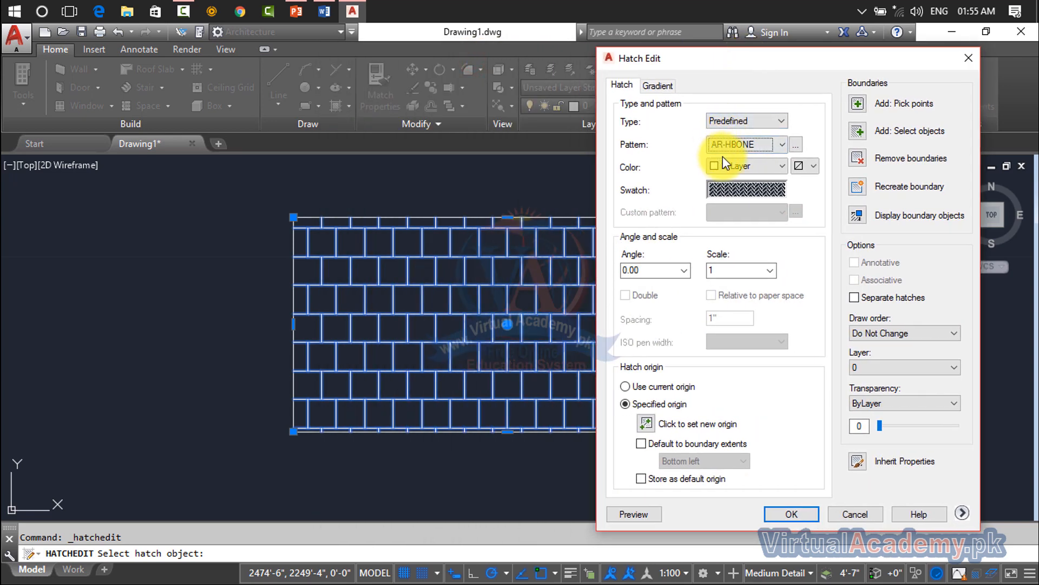
{"action": "left_click", "coordinate": [757, 189]}
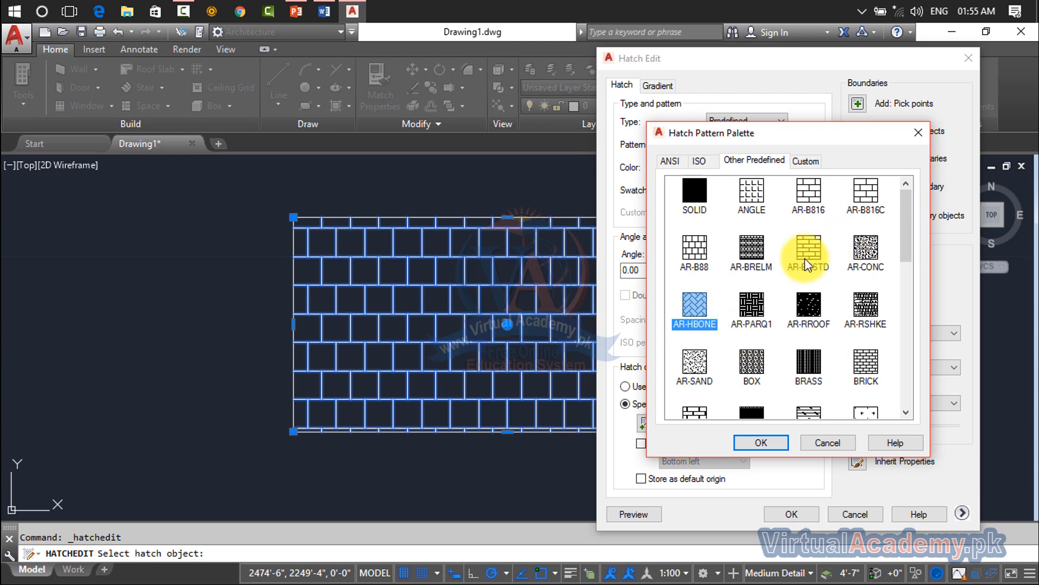
{"action": "left_click", "coordinate": [921, 133]}
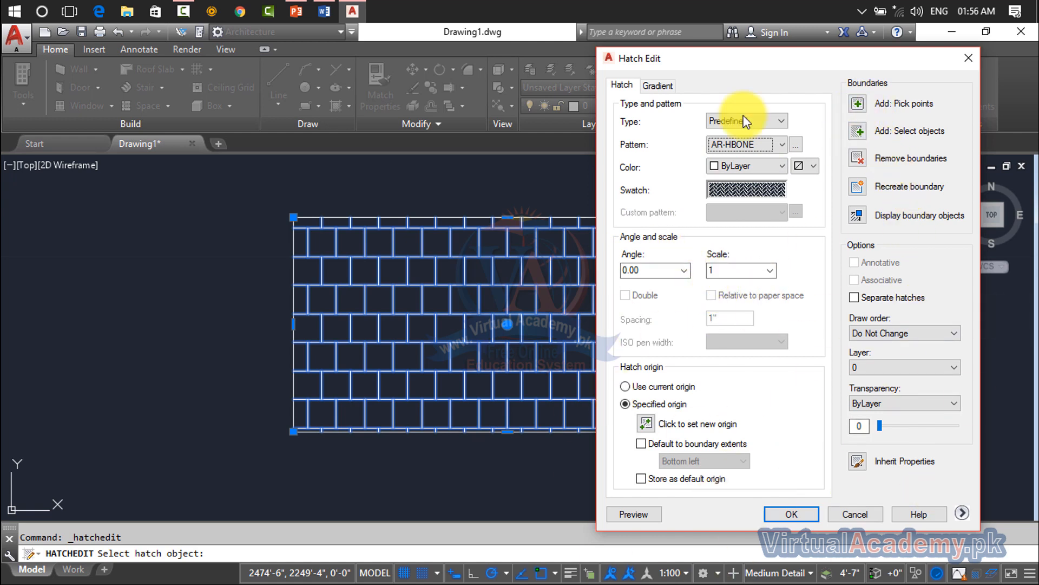
- Try the center swatch of the two-color blue and yellow gradients, and discard the hatch edits
{"action": "left_click", "coordinate": [655, 84]}
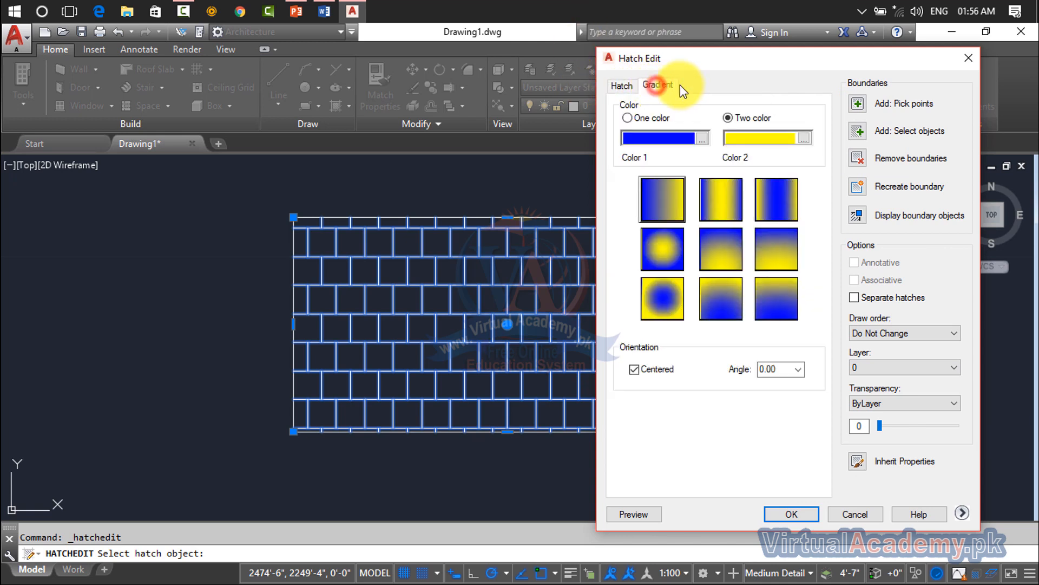
{"action": "left_click", "coordinate": [722, 258]}
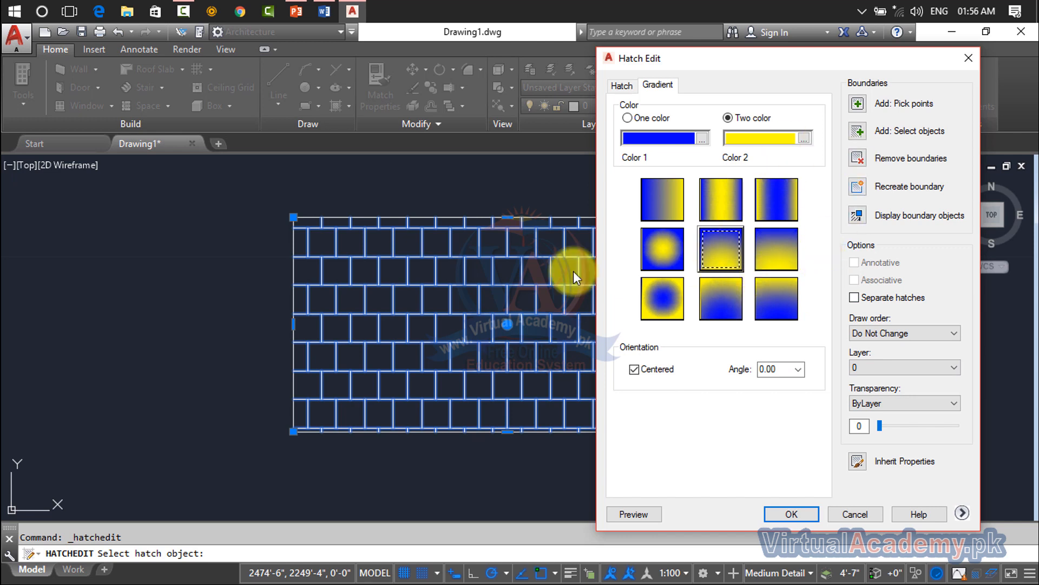
{"action": "left_click", "coordinate": [969, 59]}
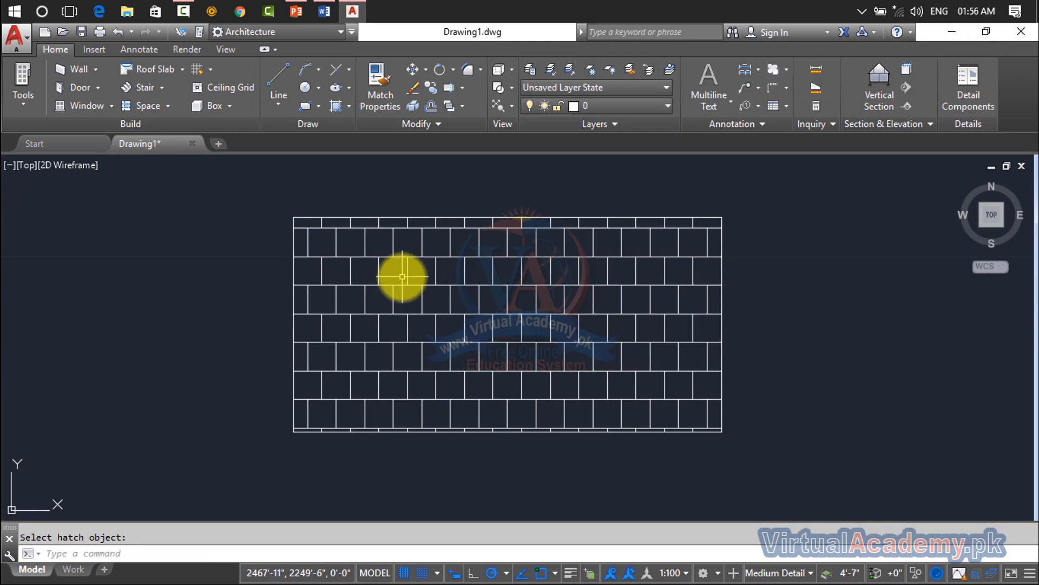
- Start the Hatch command, review its available fill types, and cancel without hatching anything
{"action": "type", "text": "h"}
{"action": "key", "text": "Return"}
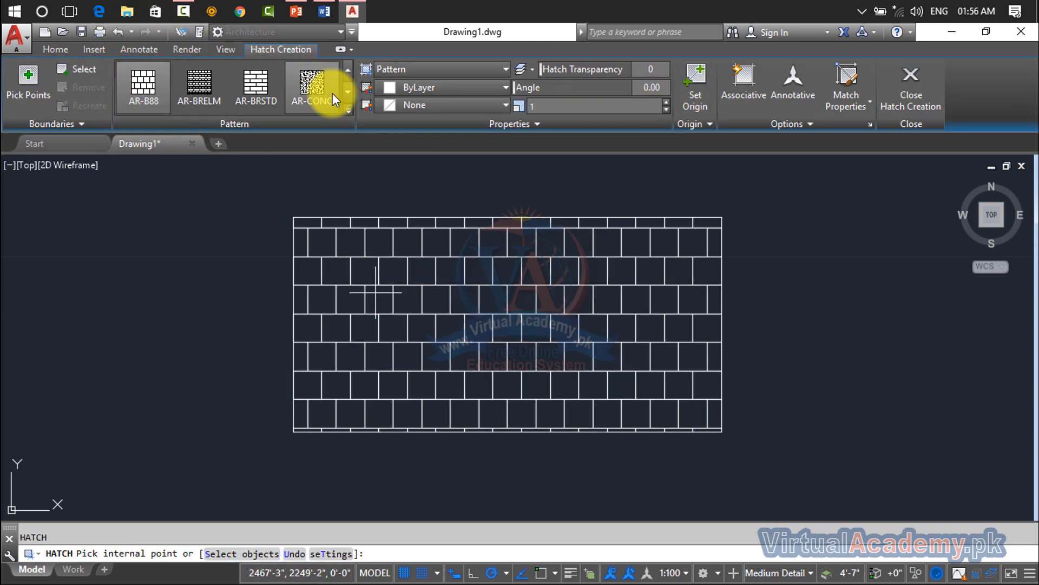
{"action": "left_click", "coordinate": [485, 72]}
{"action": "left_click", "coordinate": [485, 71]}
{"action": "left_click", "coordinate": [485, 72]}
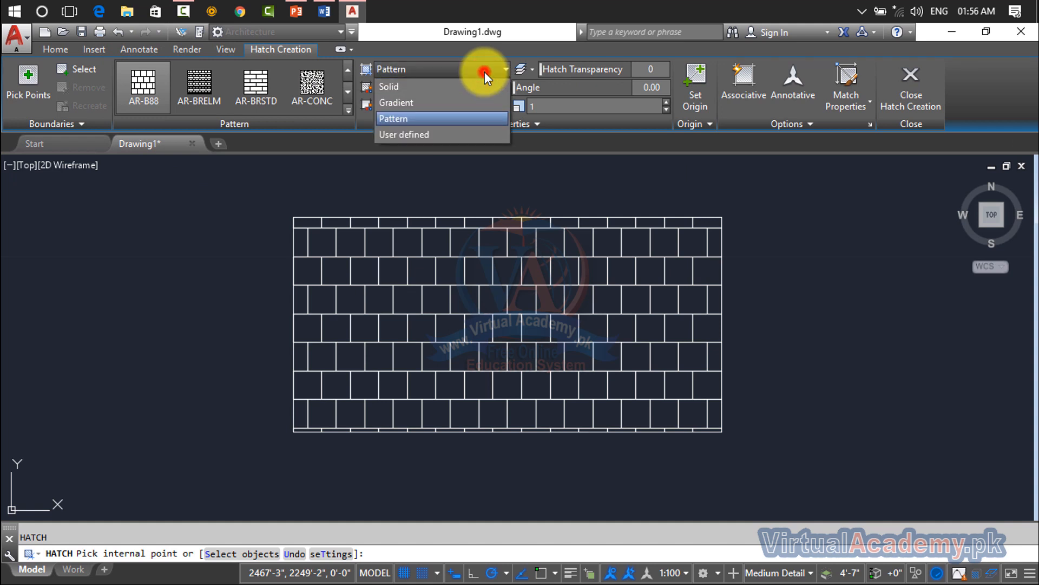
{"action": "left_click", "coordinate": [485, 72]}
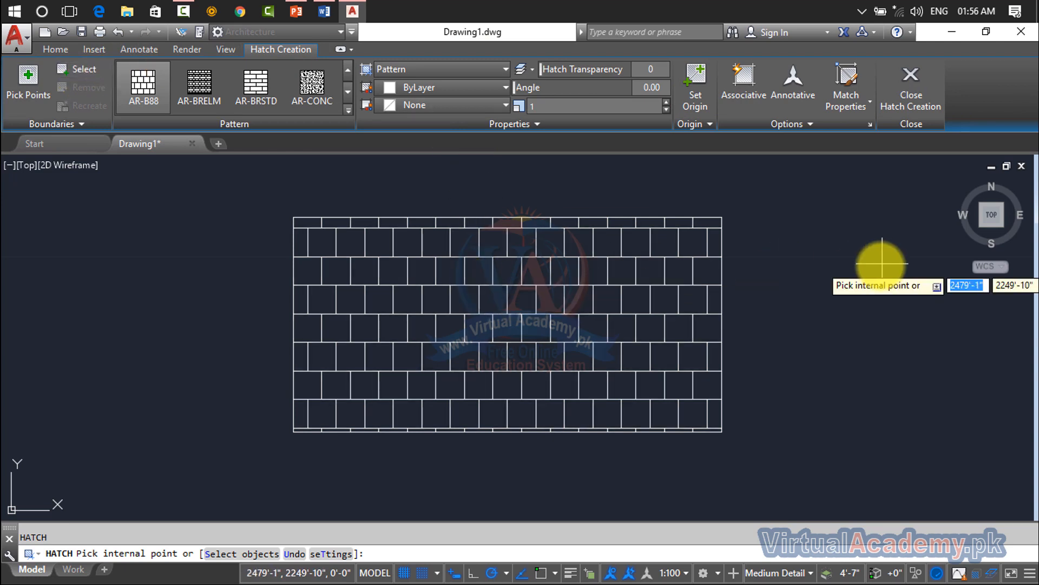
{"action": "key", "text": "Escape"}
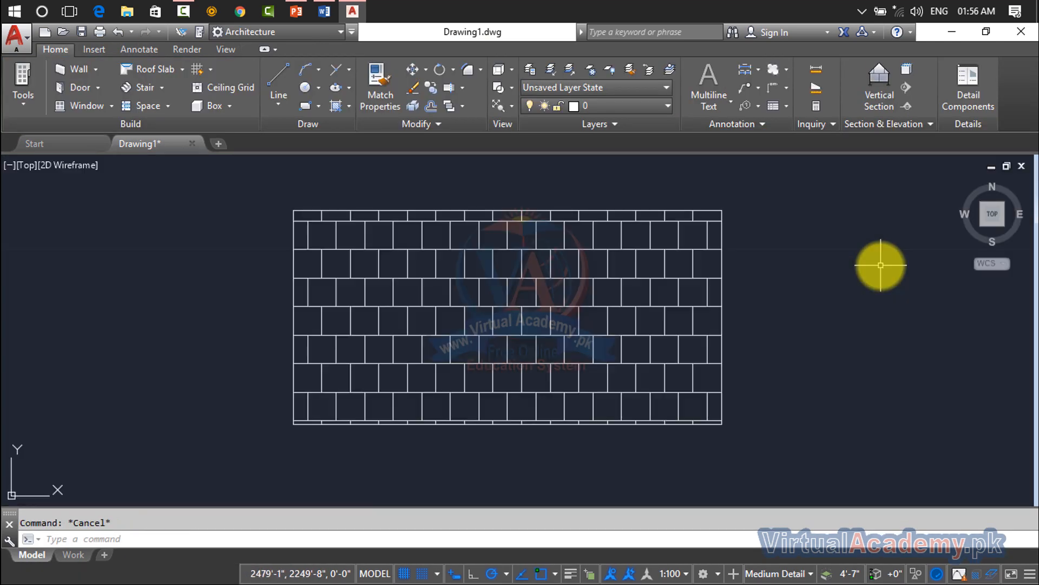
- Reopen the rectangle's hatch with Edit Hatch, review its gradient and pattern settings, and close it without changes
{"action": "left_click", "coordinate": [424, 126]}
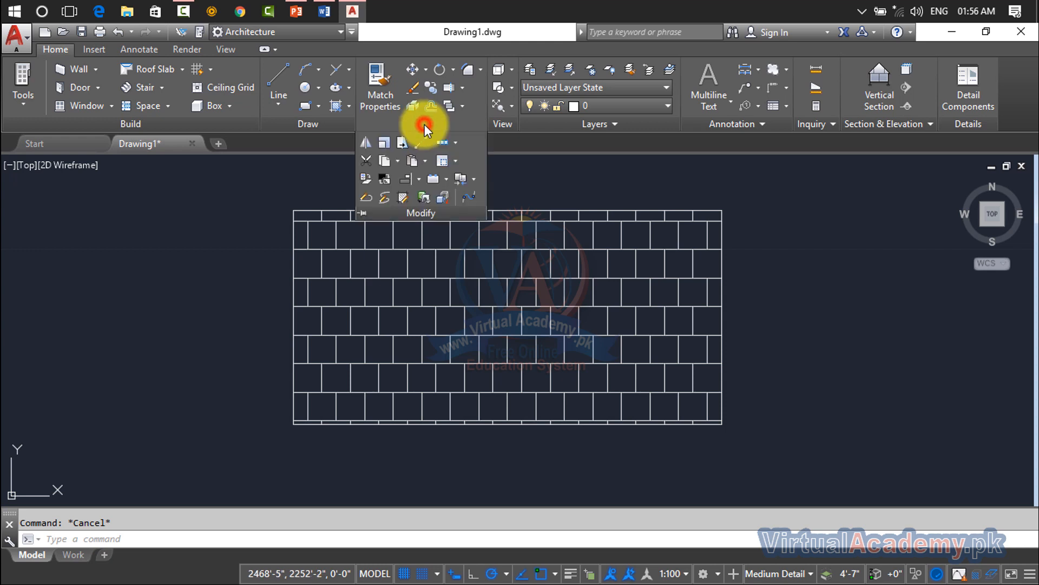
{"action": "left_click", "coordinate": [404, 198]}
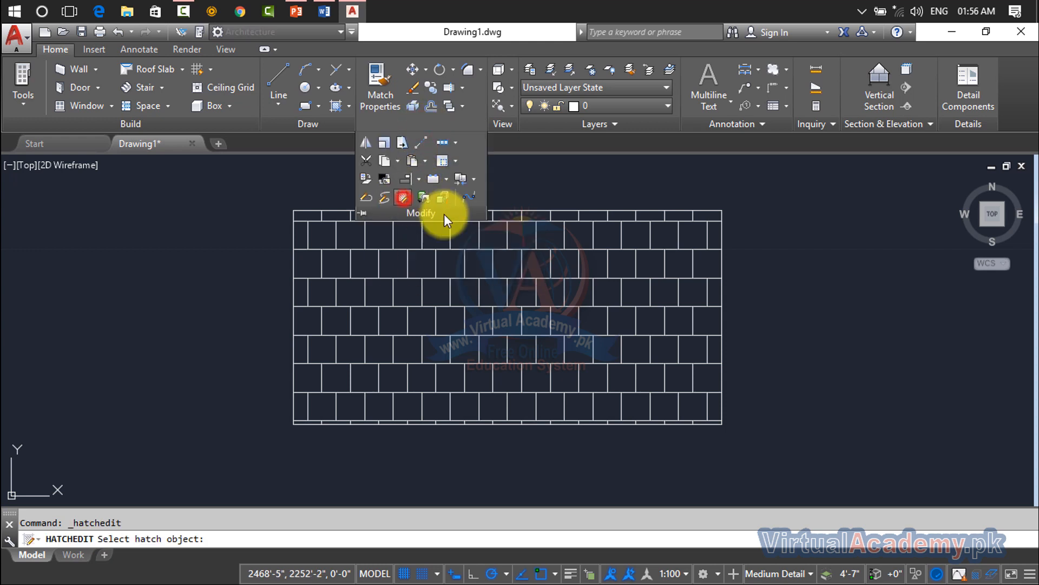
{"action": "left_click", "coordinate": [521, 271]}
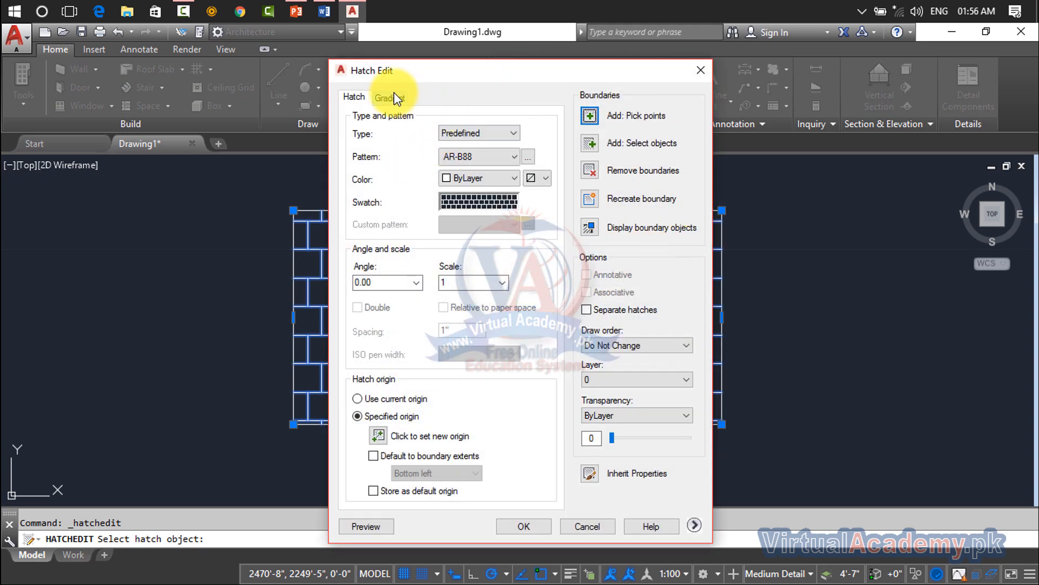
{"action": "left_click", "coordinate": [390, 97]}
{"action": "left_click", "coordinate": [354, 97]}
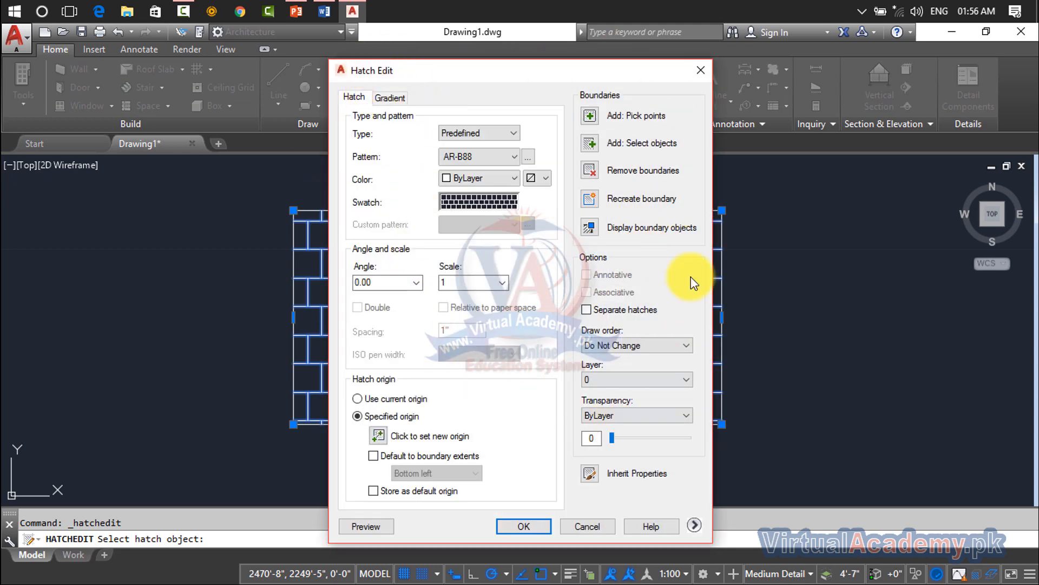
{"action": "left_click", "coordinate": [700, 75]}
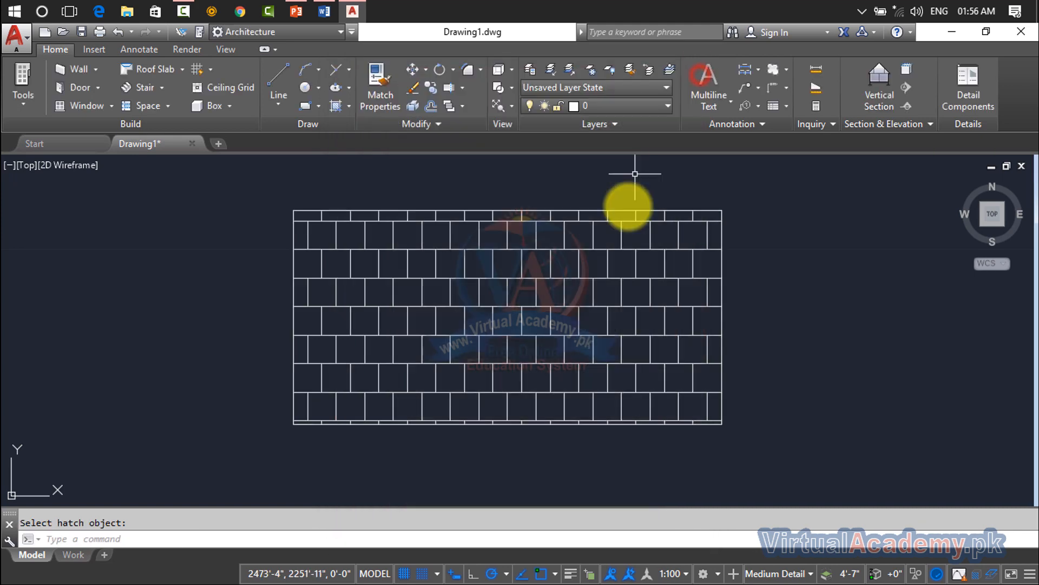
- Erase the brick hatch and its boundary rectangle from the drawing
{"action": "left_click", "coordinate": [625, 248]}
{"action": "key", "text": "Delete"}
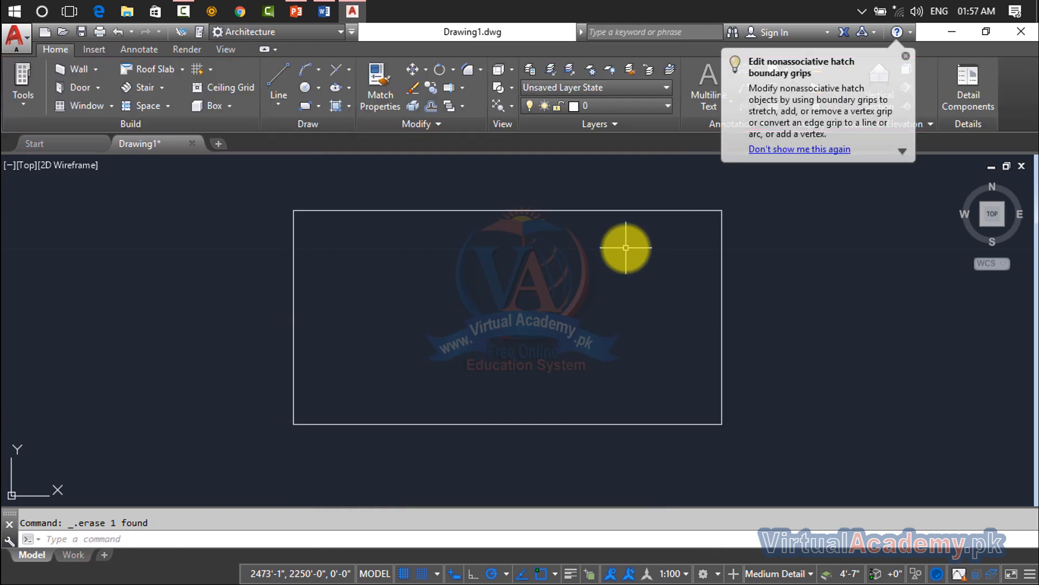
{"action": "left_click", "coordinate": [445, 124]}
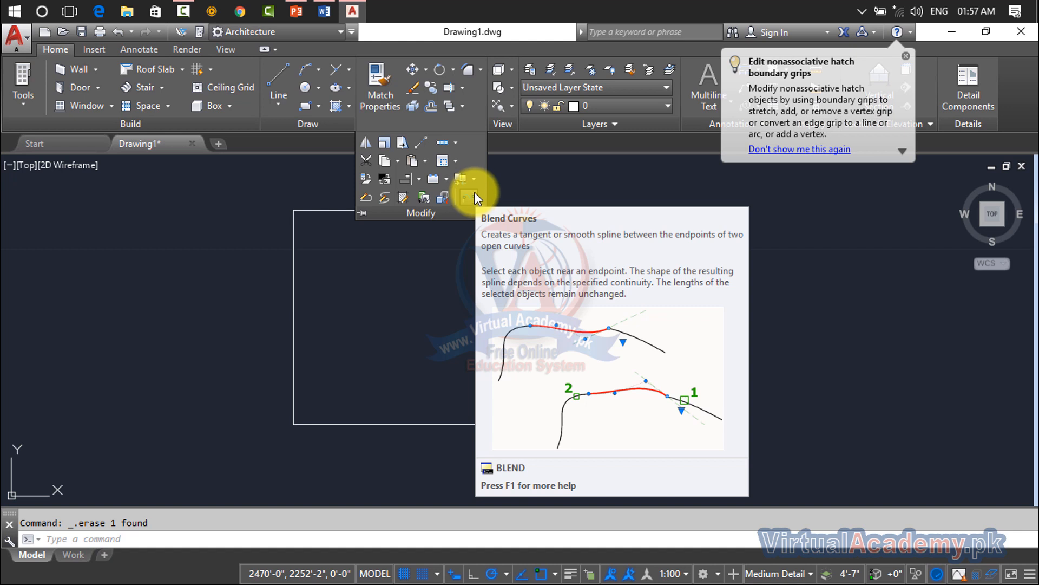
{"action": "key", "text": "Escape"}
{"action": "left_click", "coordinate": [675, 210]}
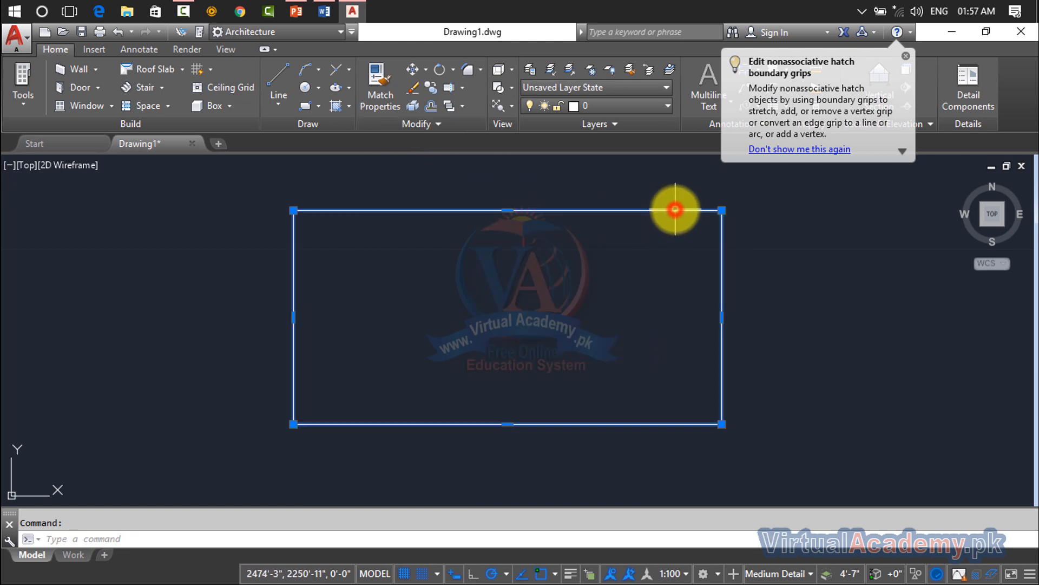
{"action": "key", "text": "Delete"}
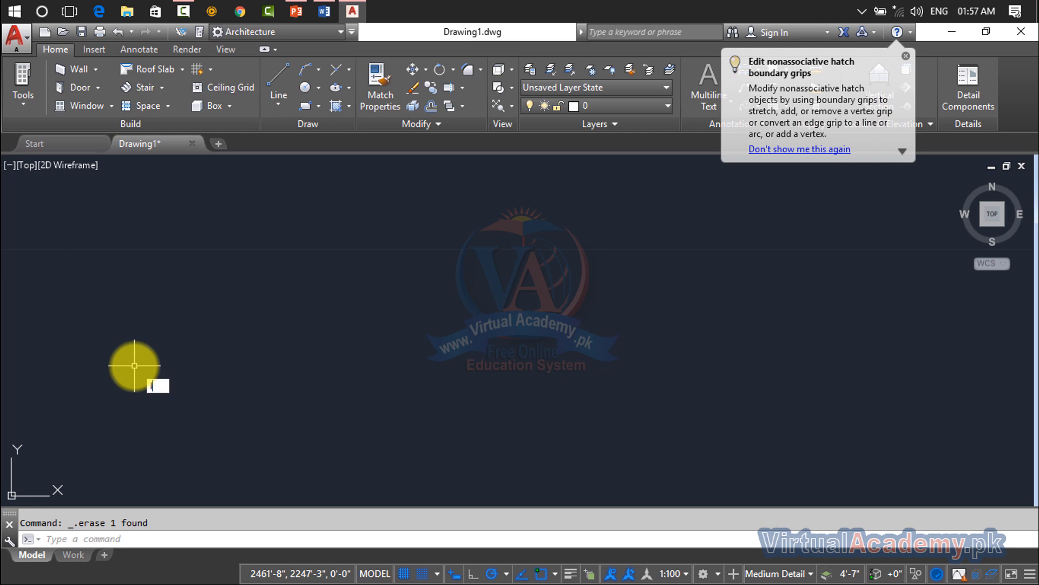
- Draw two separate horizontal lines end to end at the same height, leaving a small gap between them
{"action": "key", "text": "l"}
{"action": "key", "text": "Return"}
{"action": "left_click", "coordinate": [150, 345]}
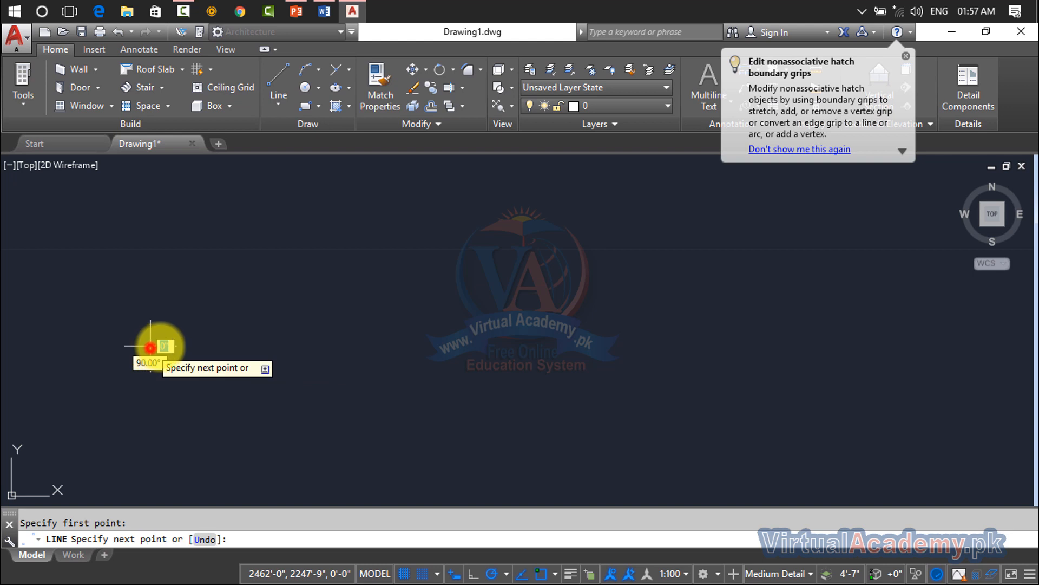
{"action": "left_click", "coordinate": [286, 342]}
{"action": "key", "text": "Return"}
{"action": "key", "text": "Return"}
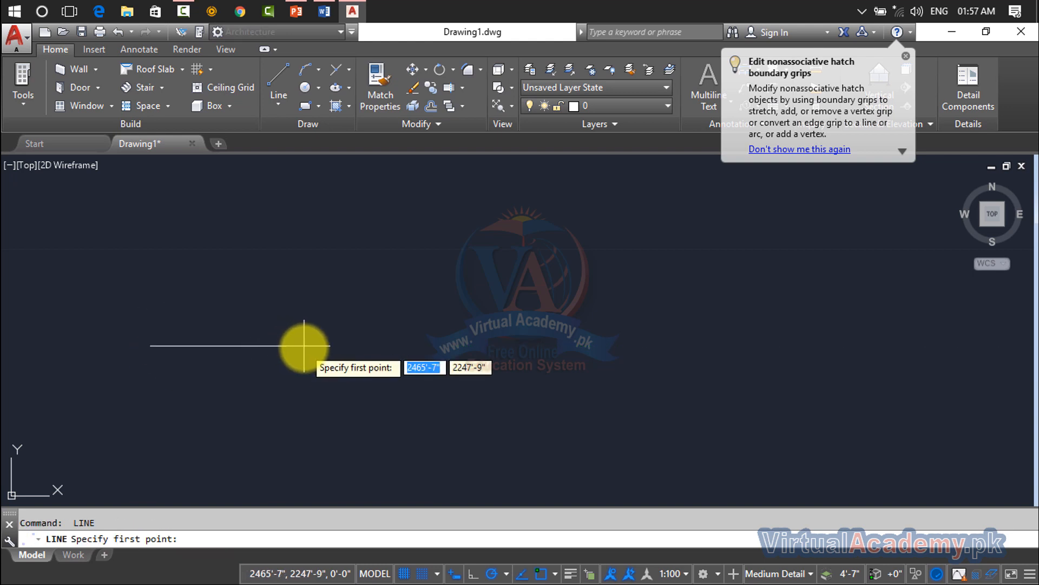
{"action": "left_click", "coordinate": [304, 345]}
{"action": "left_click", "coordinate": [442, 346]}
{"action": "key", "text": "Return"}
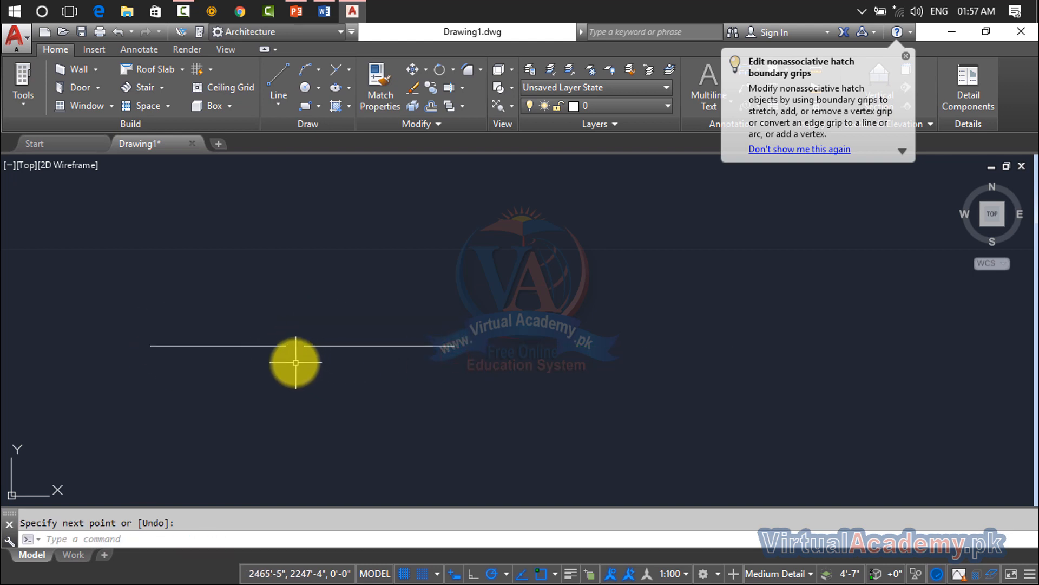
- Join the two collinear horizontal lines across their gap into a single line
{"action": "scroll", "coordinate": [295, 362], "scroll_direction": "up", "scroll_amount": 3}
{"action": "key", "text": "Escape"}
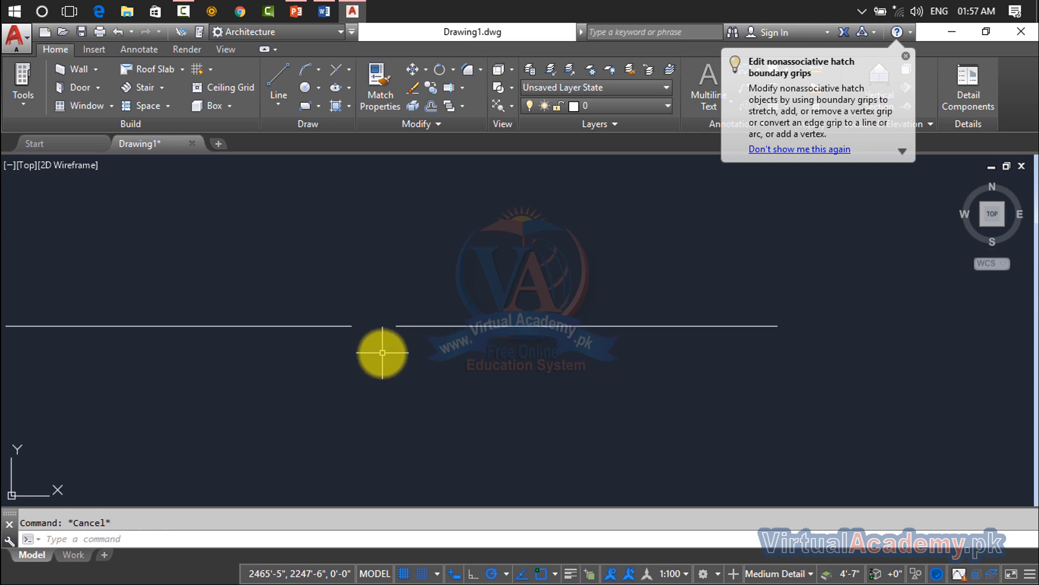
{"action": "type", "text": "join"}
{"action": "key", "text": "Return"}
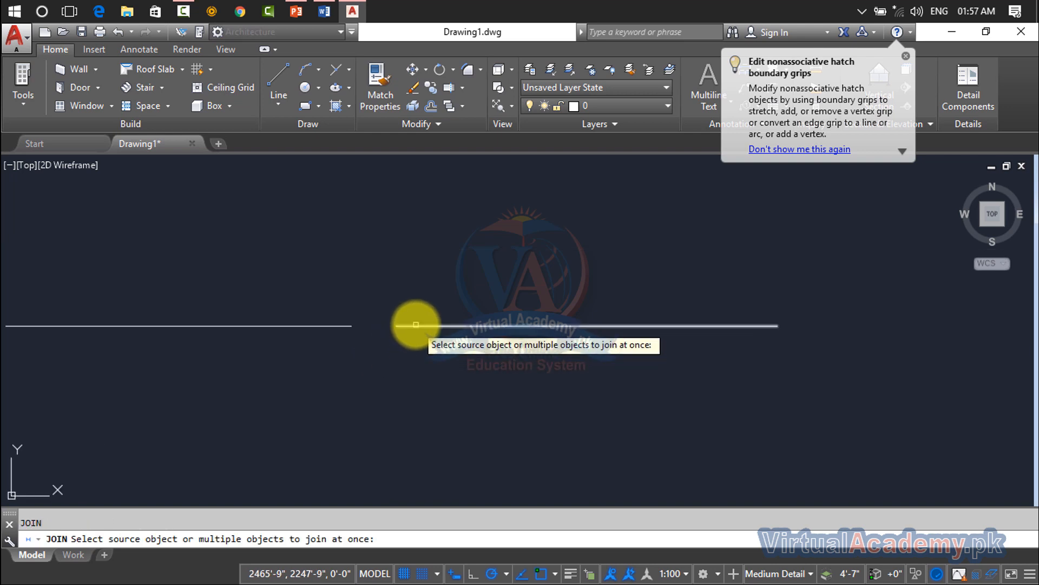
{"action": "left_click", "coordinate": [416, 299]}
{"action": "left_click", "coordinate": [313, 348]}
{"action": "key", "text": "Return"}
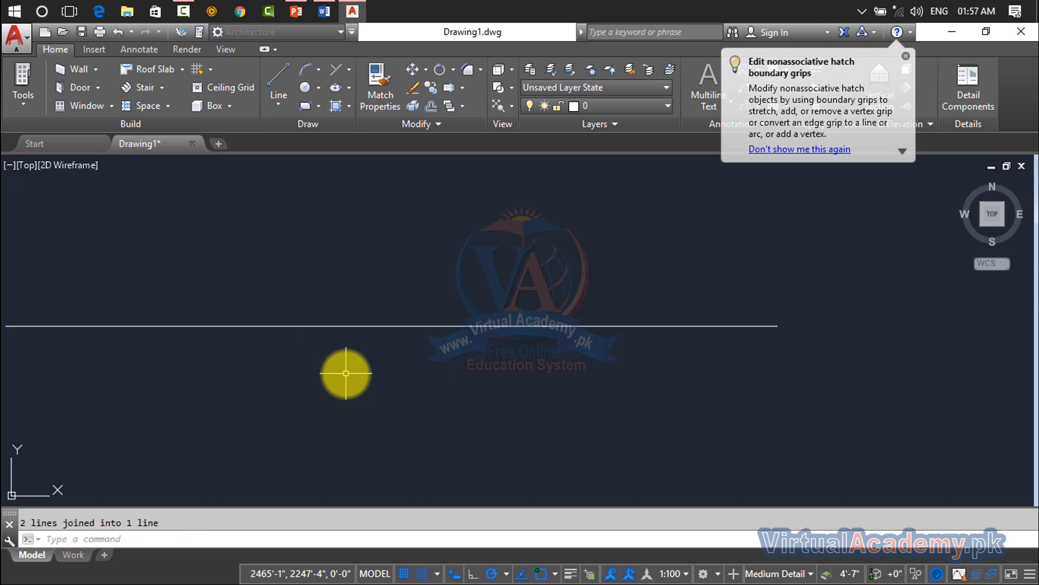
- Select the joined horizontal line to check it as one object, and erase it
{"action": "left_click", "coordinate": [388, 324]}
{"action": "scroll", "coordinate": [425, 382], "scroll_direction": "down", "scroll_amount": 4}
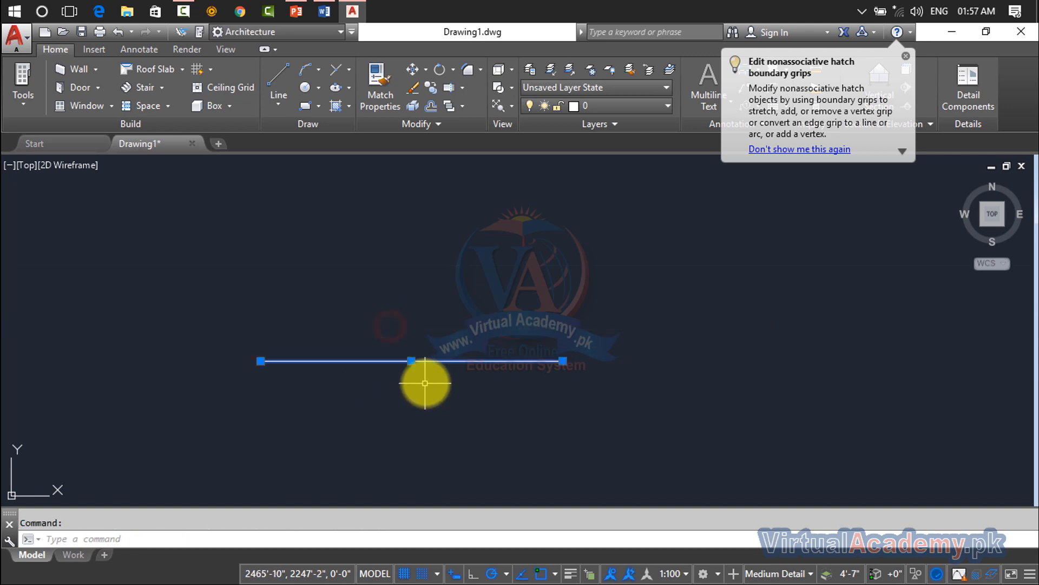
{"action": "middle_click_drag", "start_coordinate": [427, 377], "coordinate": [436, 324]}
{"action": "scroll", "coordinate": [422, 322], "scroll_direction": "up", "scroll_amount": 4}
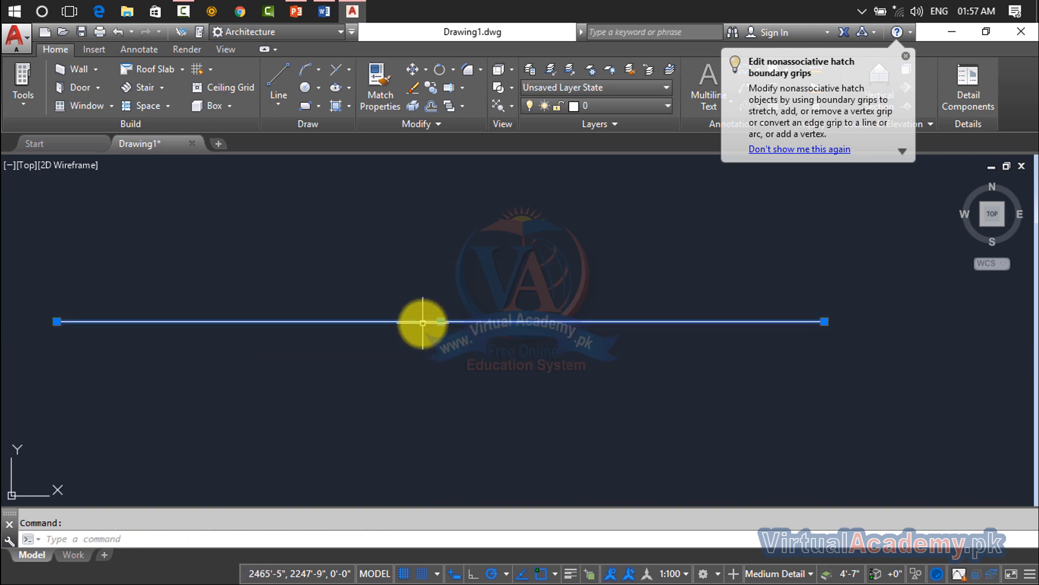
{"action": "key", "text": "Delete"}
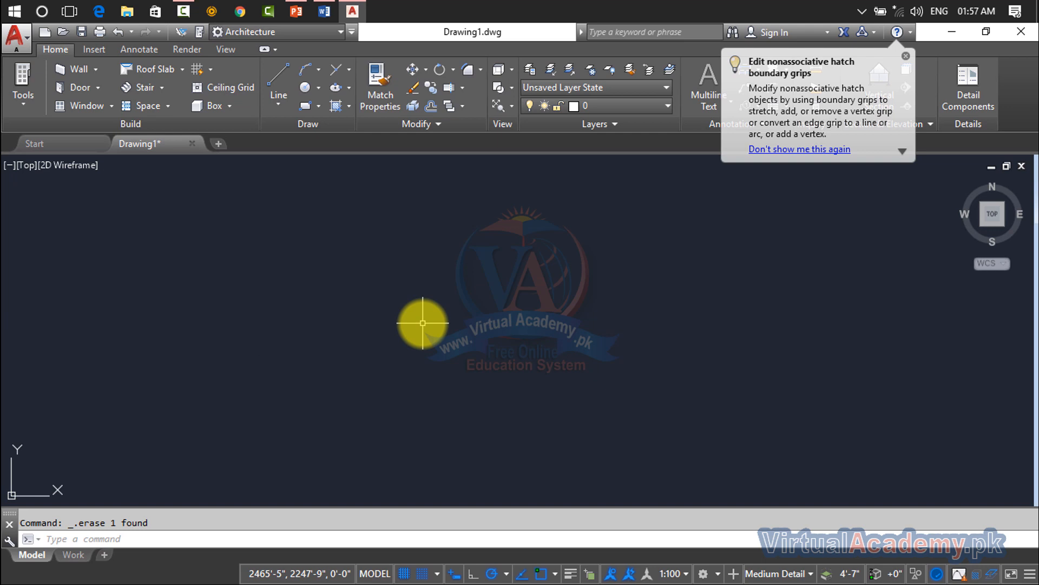
- Draw an open zigzag polyline of four connected segments across the middle of the drawing area
{"action": "type", "text": "pl"}
{"action": "key", "text": "Return"}
{"action": "left_click", "coordinate": [229, 384]}
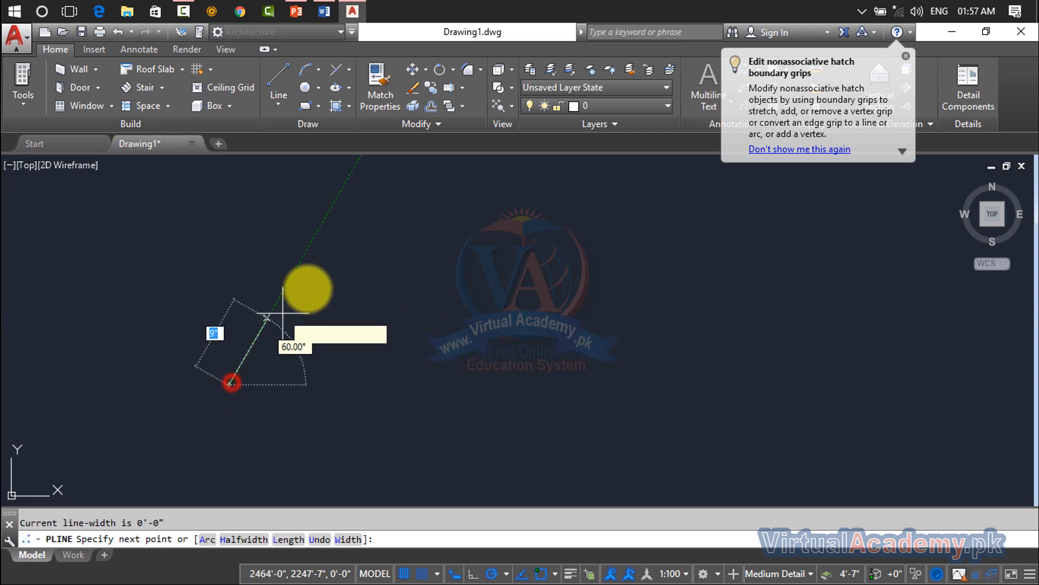
{"action": "left_click", "coordinate": [441, 388]}
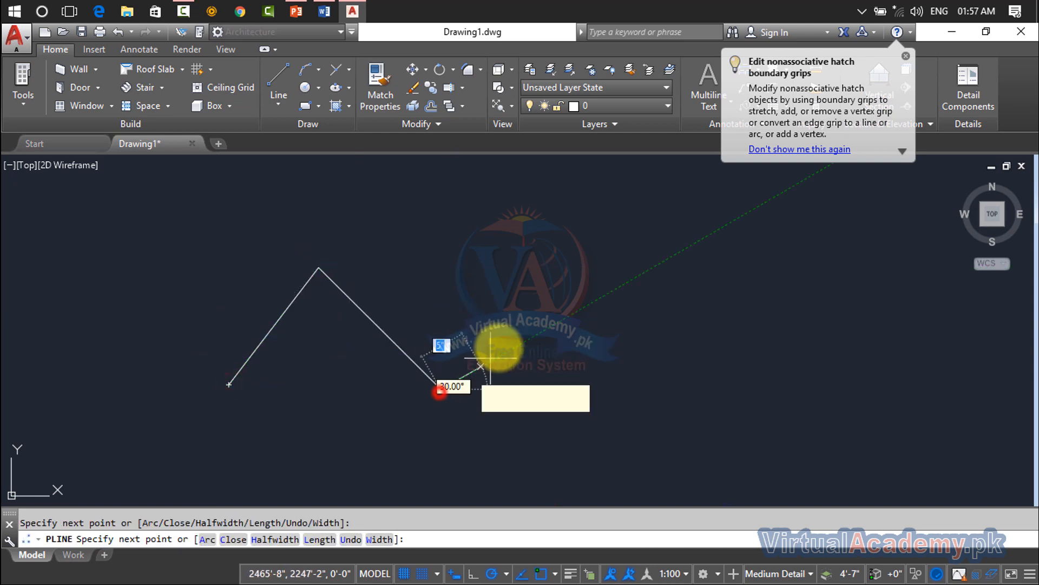
{"action": "left_click", "coordinate": [563, 267]}
{"action": "left_click", "coordinate": [669, 332]}
{"action": "key", "text": "Return"}
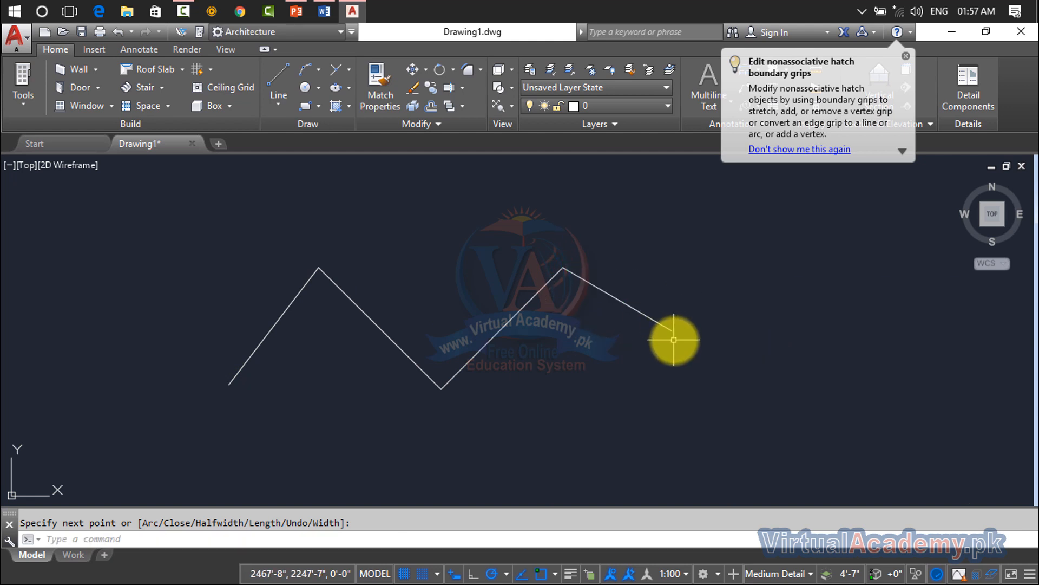
- Draw a second open polyline of two segments, starting a small gap beyond the zigzag polyline's last endpoint
{"action": "key", "text": "Return"}
{"action": "left_click", "coordinate": [679, 339]}
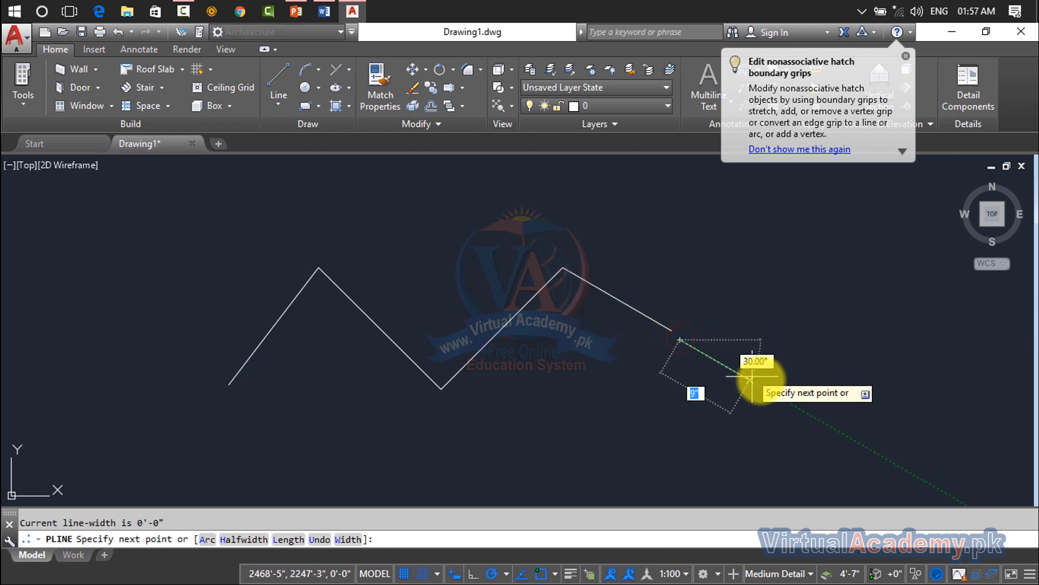
{"action": "left_click", "coordinate": [778, 395]}
{"action": "left_click", "coordinate": [799, 303]}
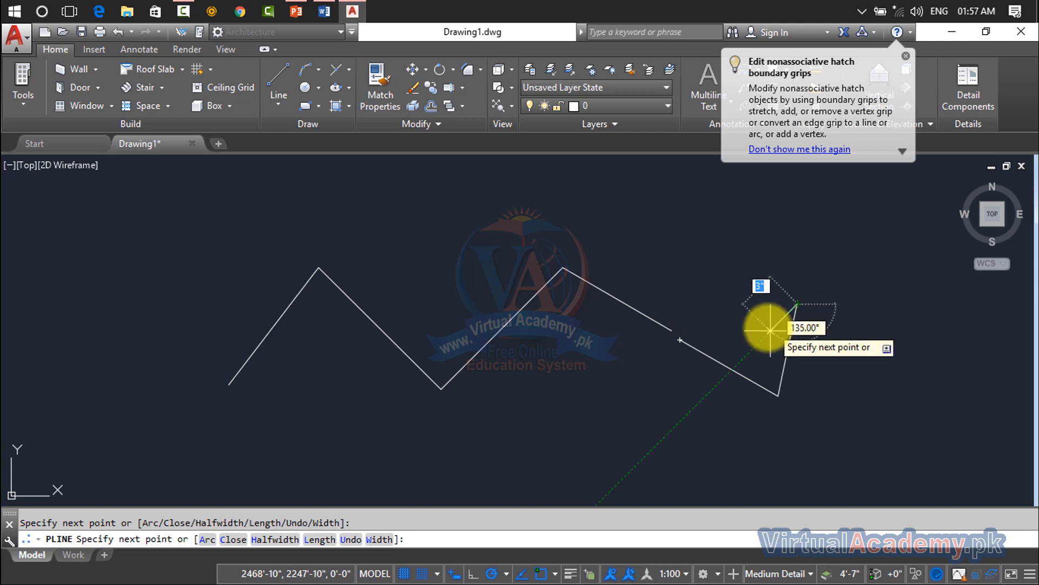
{"action": "key", "text": "Return"}
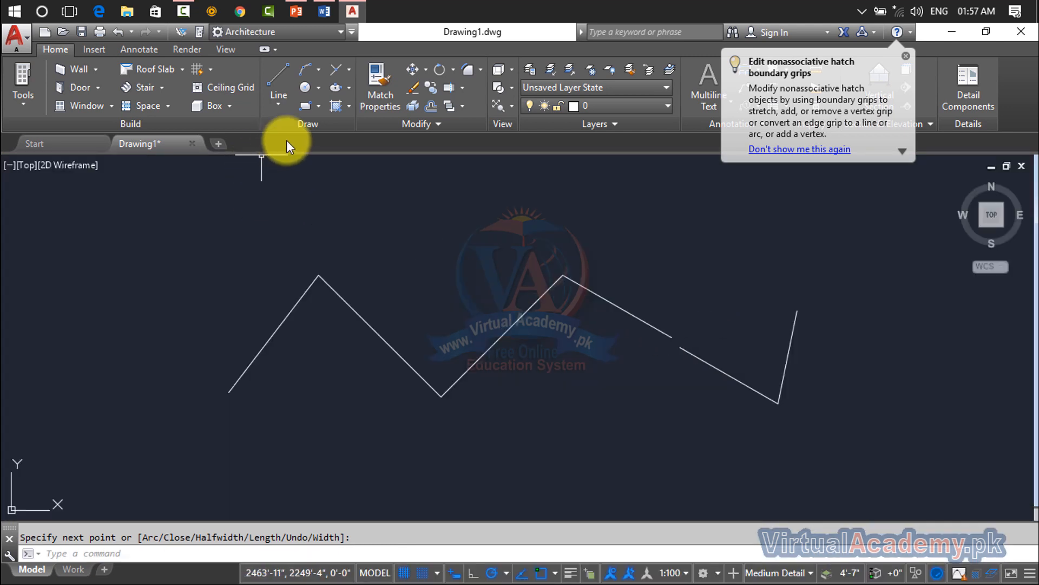
- Try to join the two-segment polyline to the zigzag polyline across the gap with Edit Polyline's Join option
{"action": "left_click", "coordinate": [403, 125]}
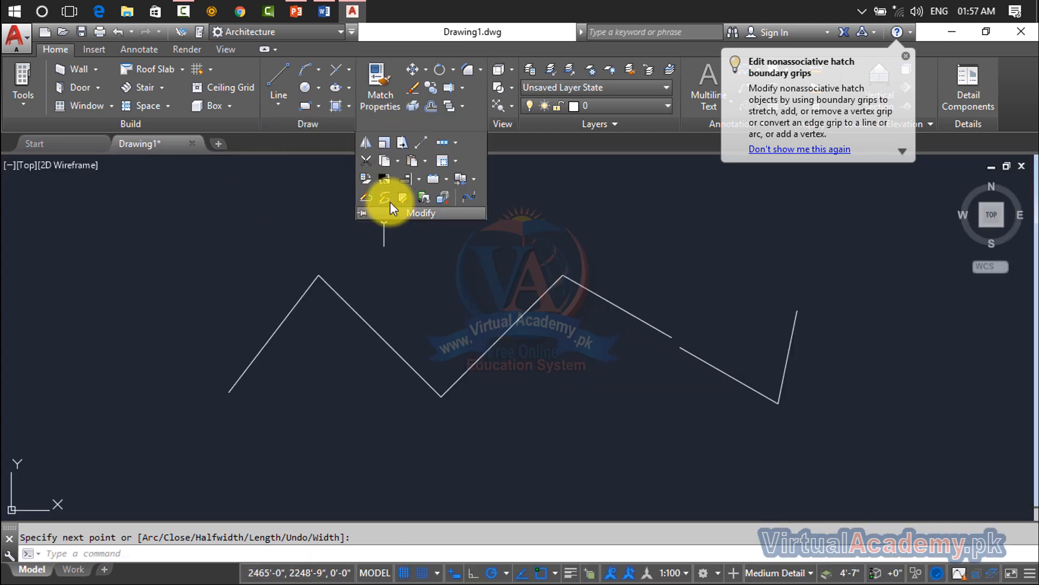
{"action": "left_click", "coordinate": [369, 200]}
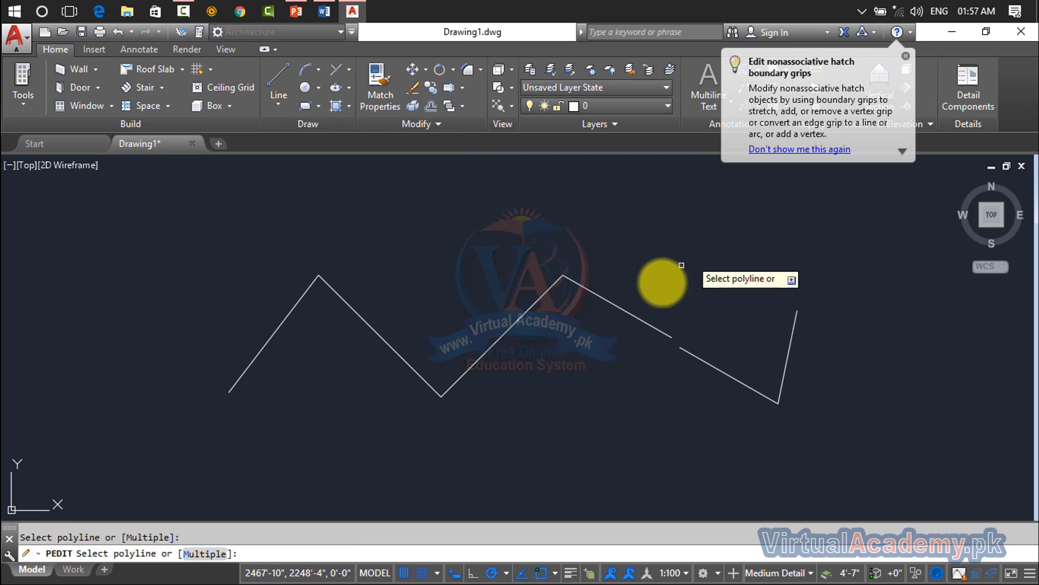
{"action": "left_click", "coordinate": [632, 315]}
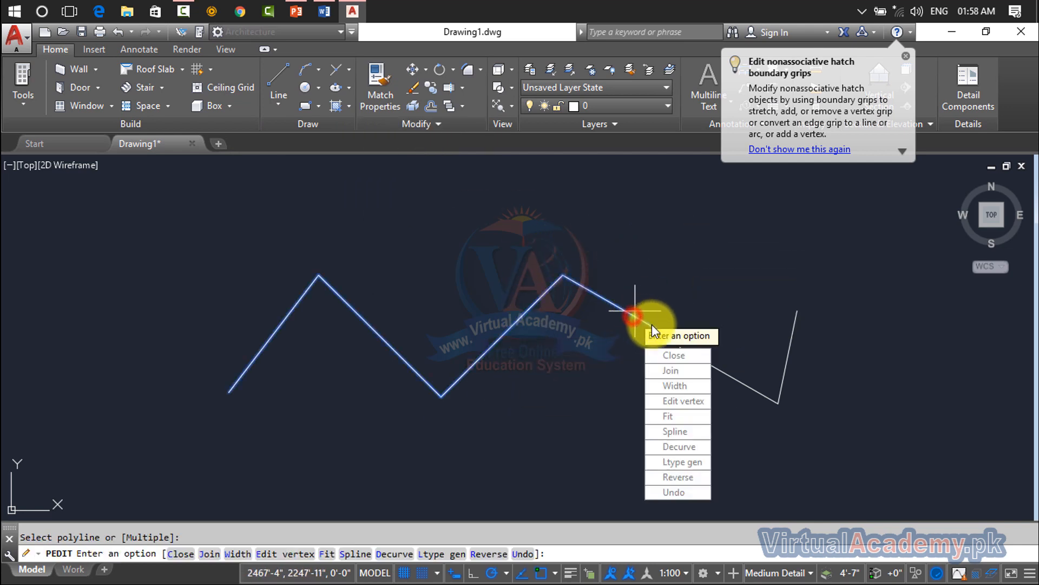
{"action": "left_click", "coordinate": [699, 368]}
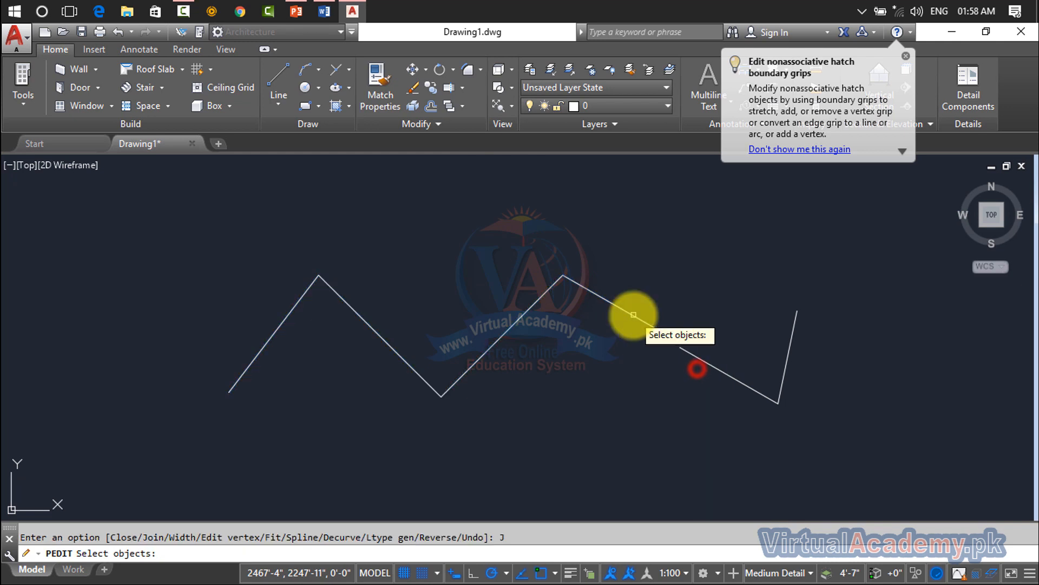
{"action": "left_click", "coordinate": [690, 354]}
{"action": "key", "text": "Return"}
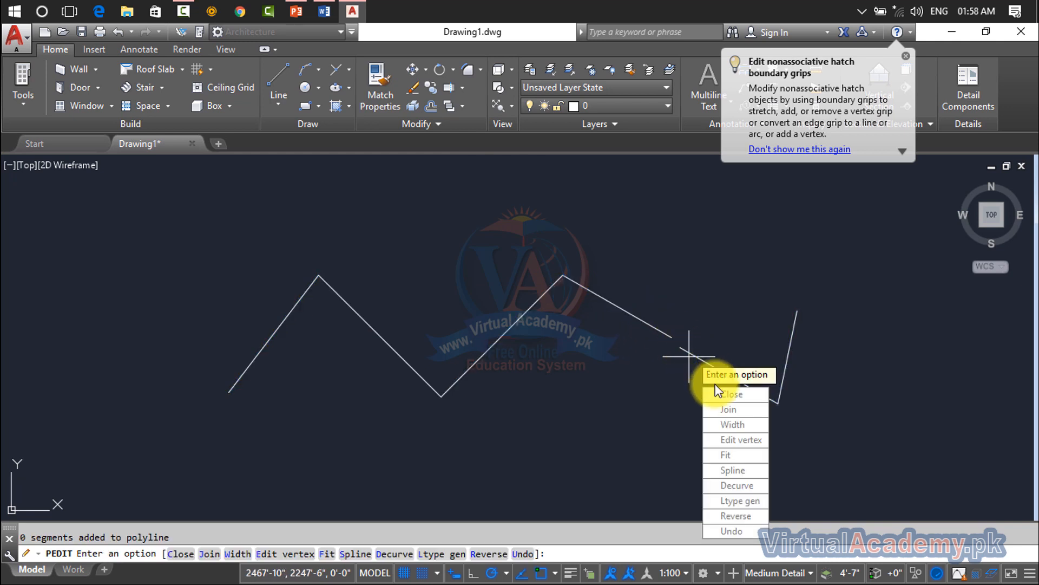
{"action": "left_click", "coordinate": [726, 412]}
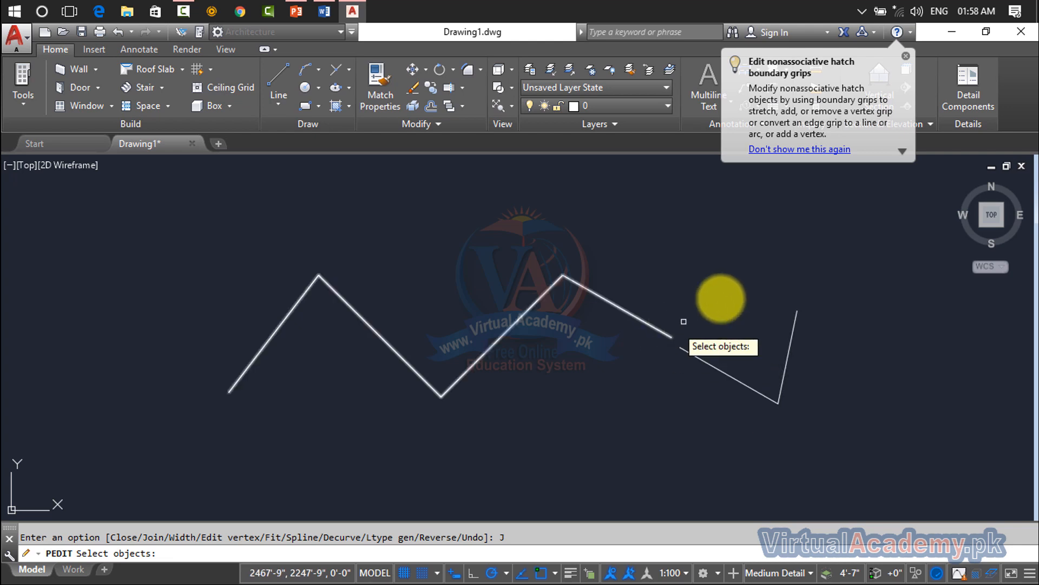
{"action": "key", "text": "Escape"}
{"action": "key", "text": "Escape"}
- Erase both the zigzag polyline and the two-segment polyline
{"action": "left_click", "coordinate": [893, 268]}
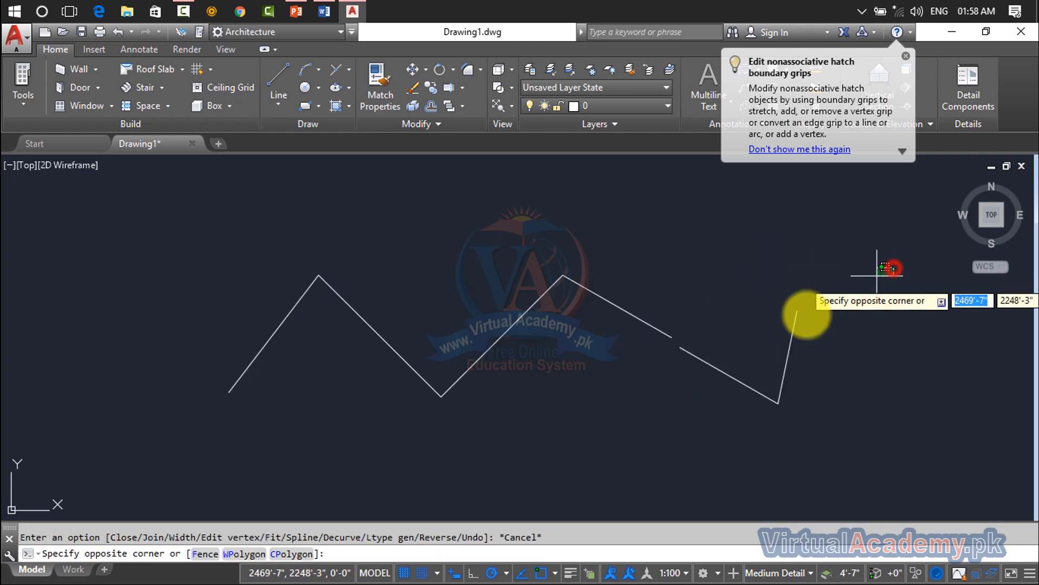
{"action": "left_click", "coordinate": [270, 383]}
{"action": "key", "text": "Delete"}
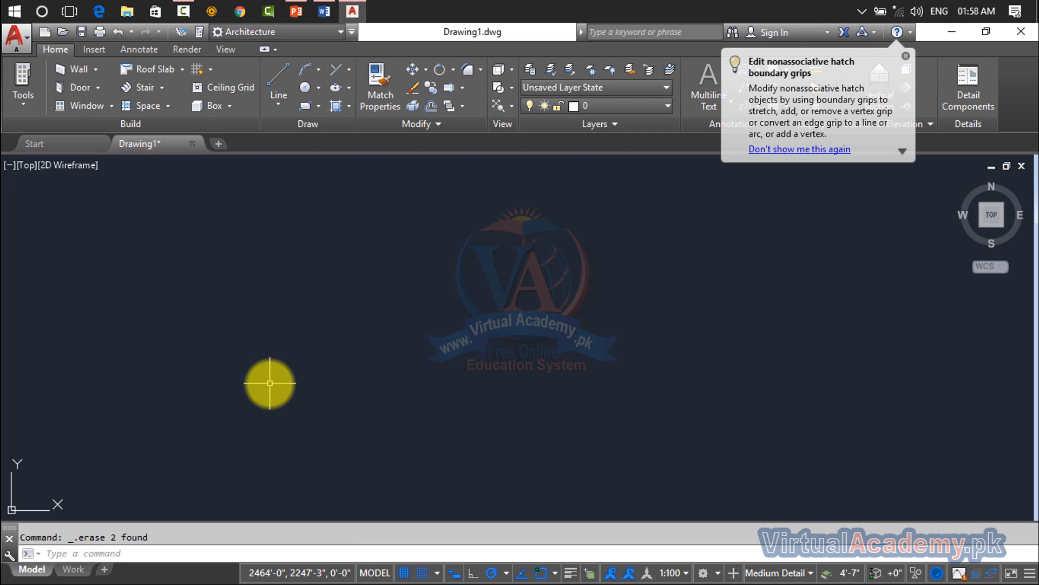
- Draw a zigzag chain of four connected separate lines with the Line command
{"action": "type", "text": "l"}
{"action": "key", "text": "Return"}
{"action": "left_click", "coordinate": [238, 373]}
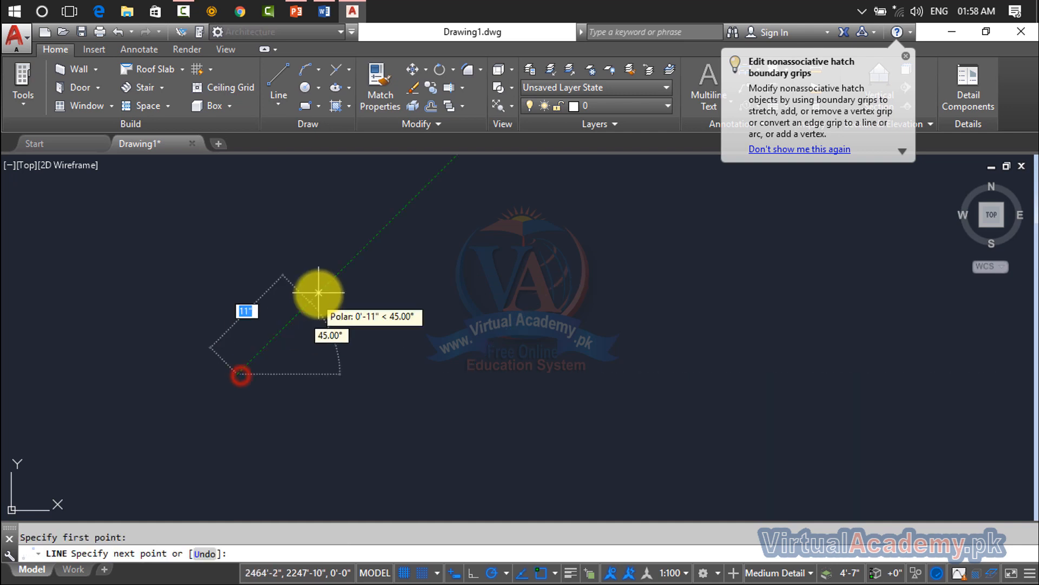
{"action": "left_click", "coordinate": [319, 292]}
{"action": "left_click", "coordinate": [449, 399]}
{"action": "left_click", "coordinate": [568, 262]}
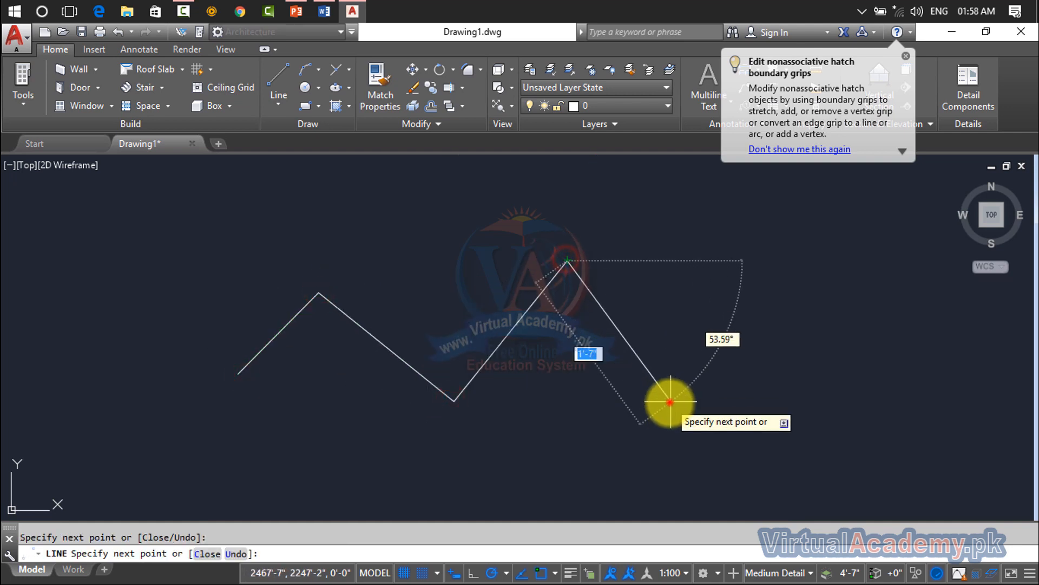
{"action": "left_click", "coordinate": [672, 401]}
{"action": "key", "text": "Return"}
{"action": "left_click", "coordinate": [451, 129]}
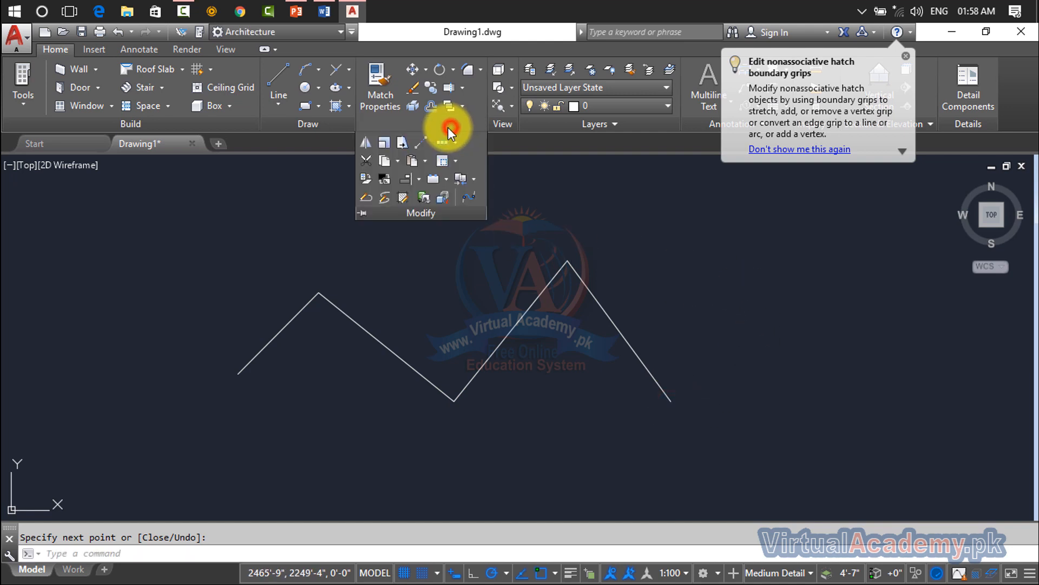
{"action": "left_click", "coordinate": [363, 197]}
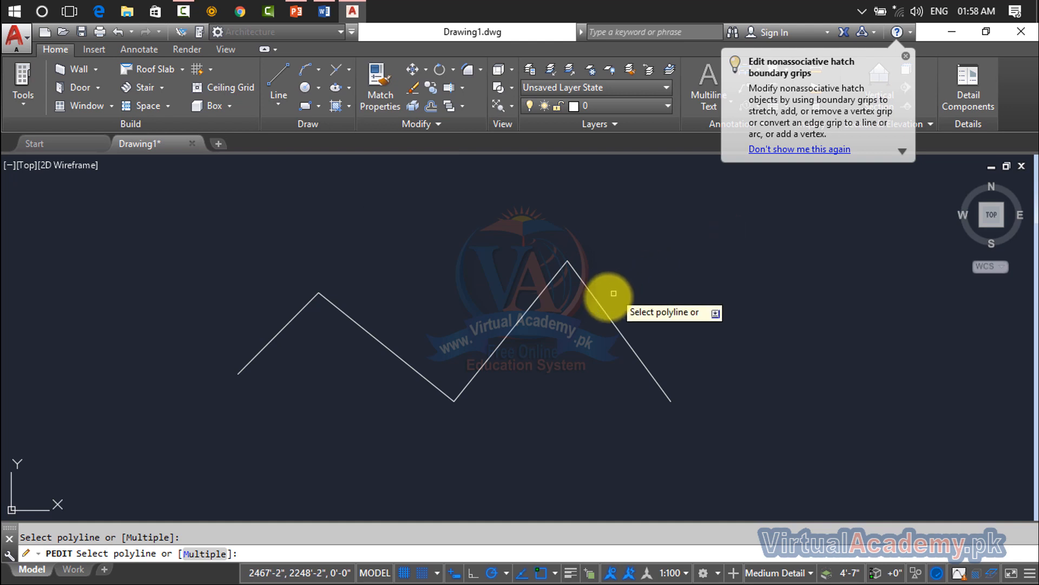
{"action": "left_click", "coordinate": [598, 302]}
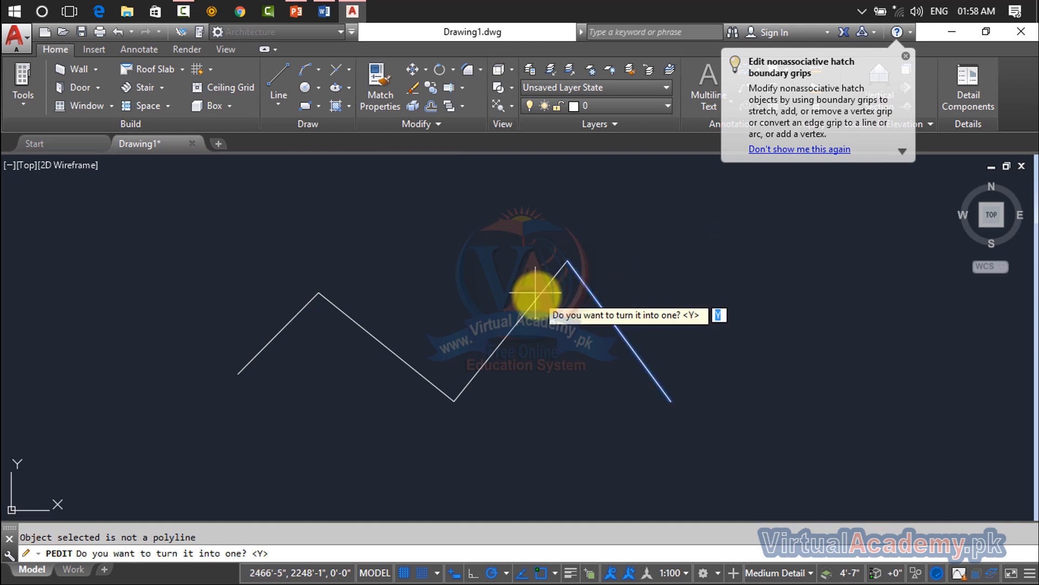
{"action": "key", "text": "Escape"}
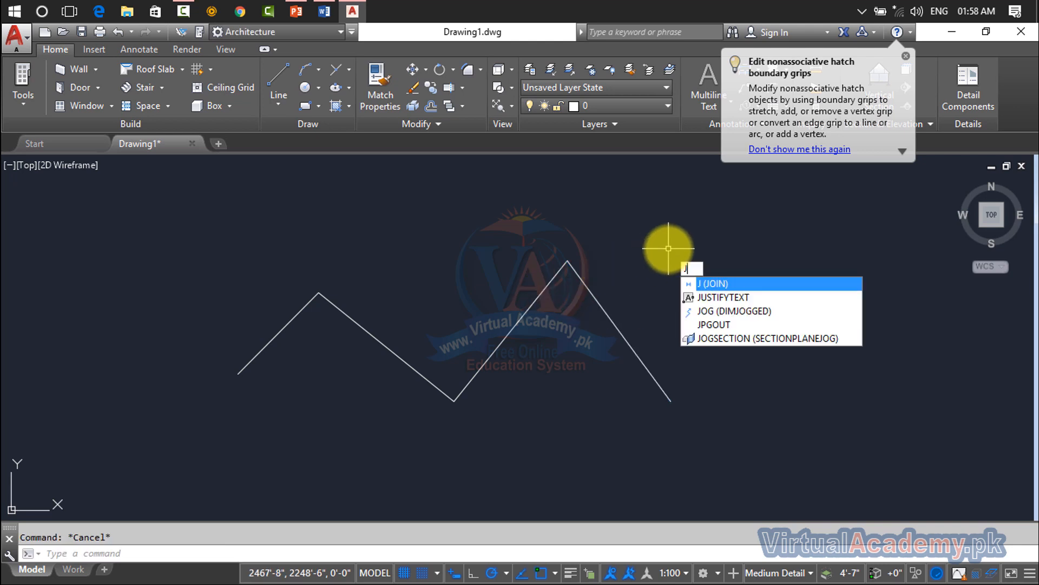
- Join the four connected zigzag lines into a single polyline with the Join command, and erase the joined object
{"action": "key", "text": "Return"}
{"action": "left_click", "coordinate": [782, 227]}
{"action": "left_click", "coordinate": [220, 432]}
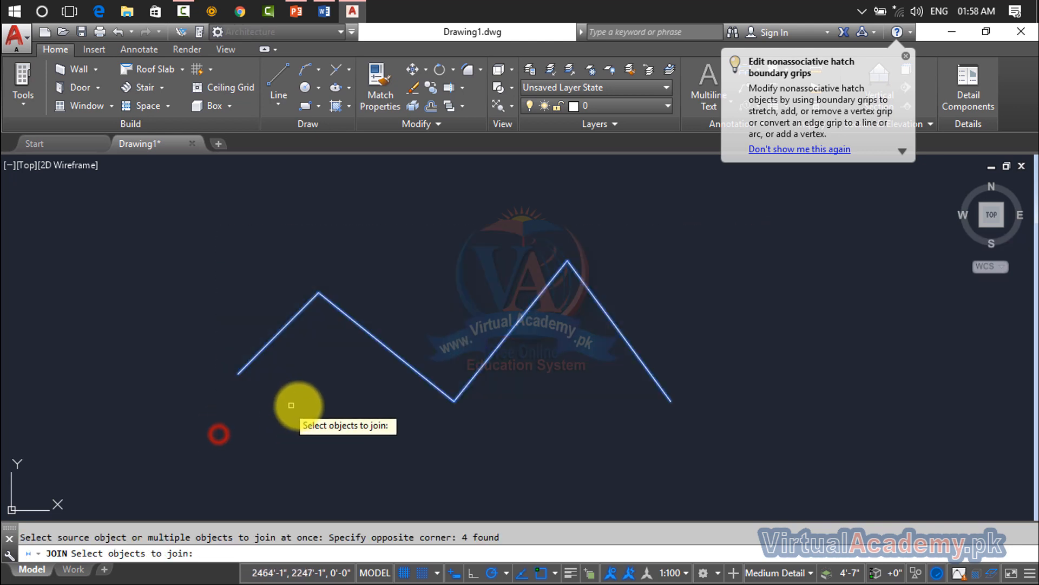
{"action": "key", "text": "Return"}
{"action": "left_click", "coordinate": [409, 367]}
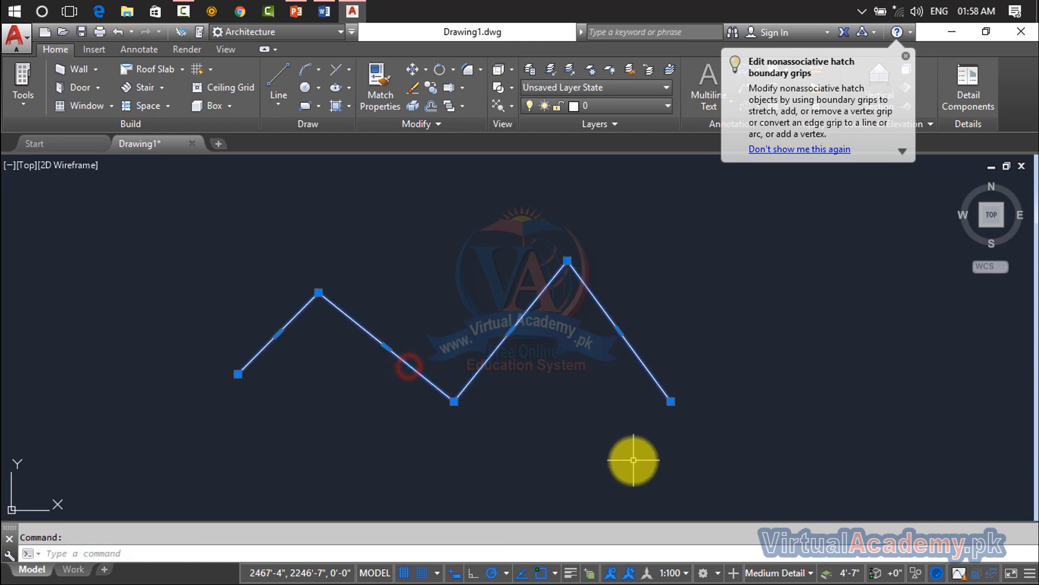
{"action": "key", "text": "Delete"}
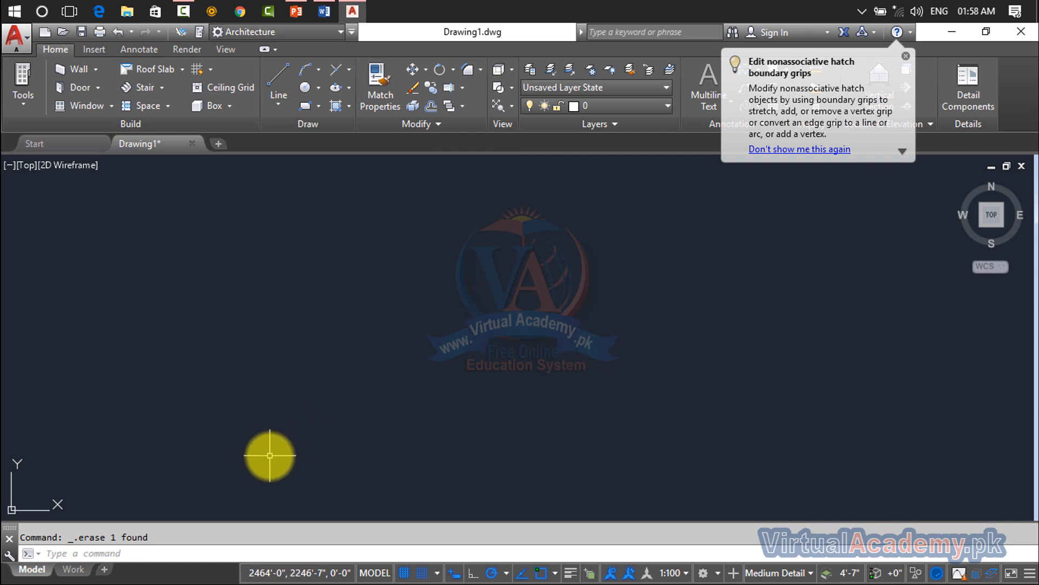
- Draw an open wavy spline with three crests, rising toward its end
{"action": "type", "text": "PL"}
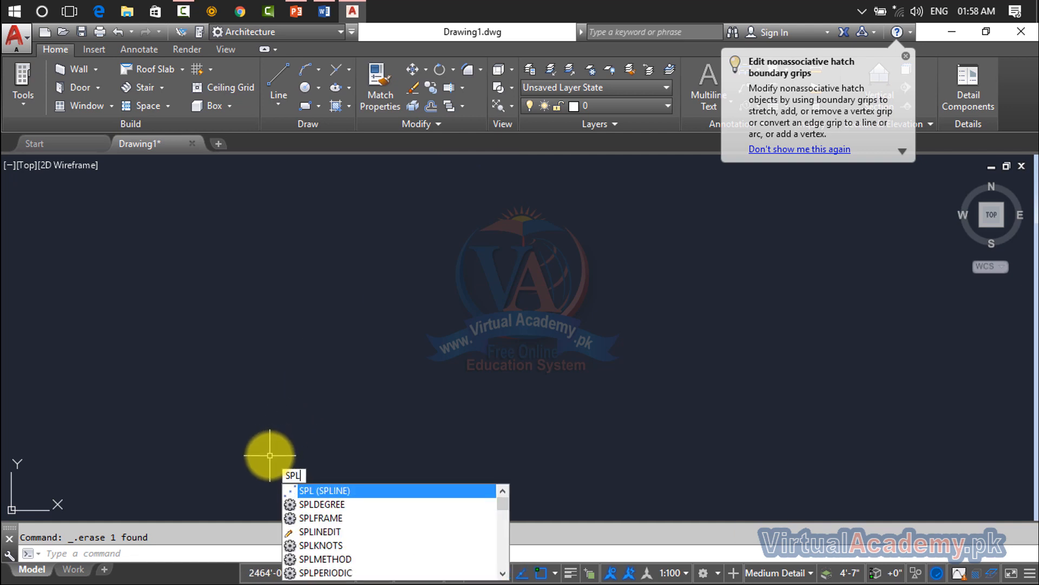
{"action": "key", "text": "Return"}
{"action": "left_click", "coordinate": [247, 419]}
{"action": "left_click", "coordinate": [336, 301]}
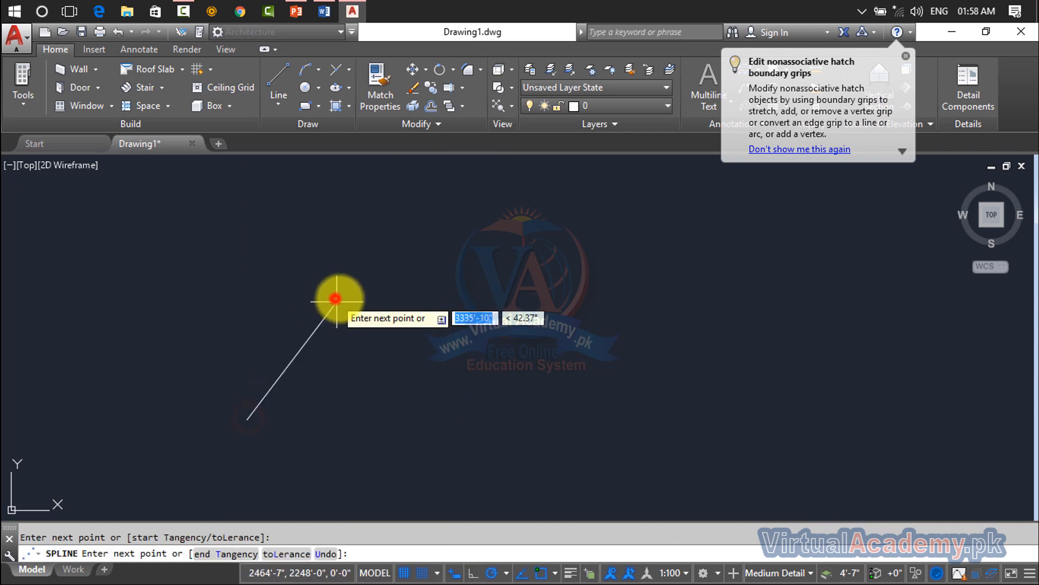
{"action": "left_click", "coordinate": [461, 410]}
{"action": "left_click", "coordinate": [557, 278]}
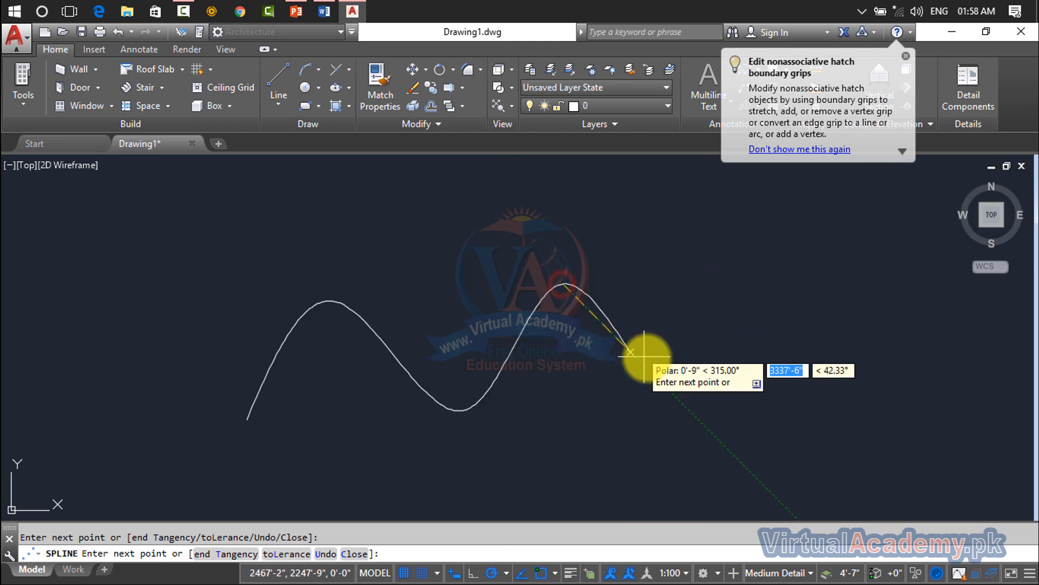
{"action": "left_click", "coordinate": [677, 385]}
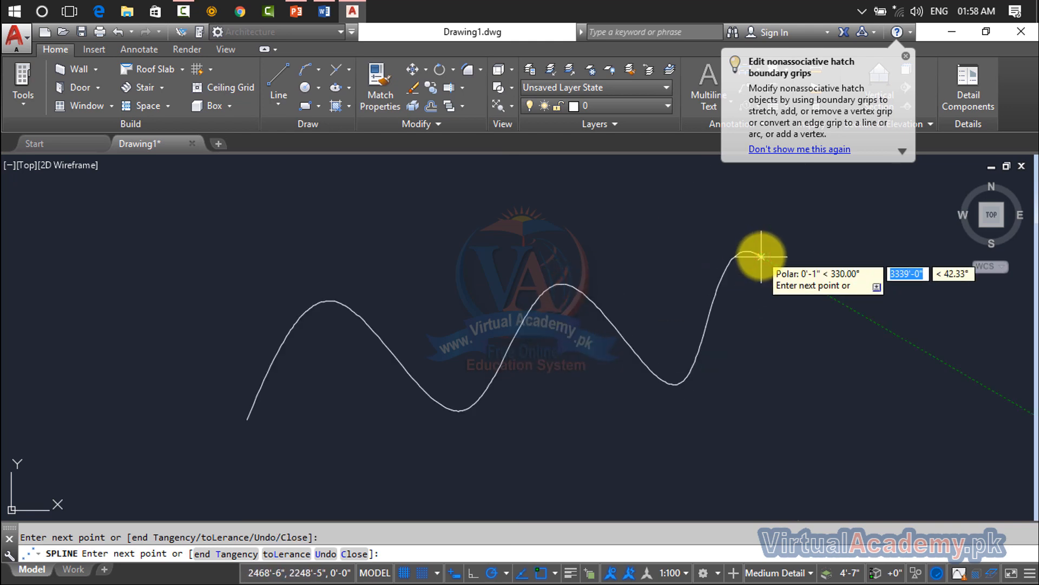
{"action": "left_click", "coordinate": [783, 268]}
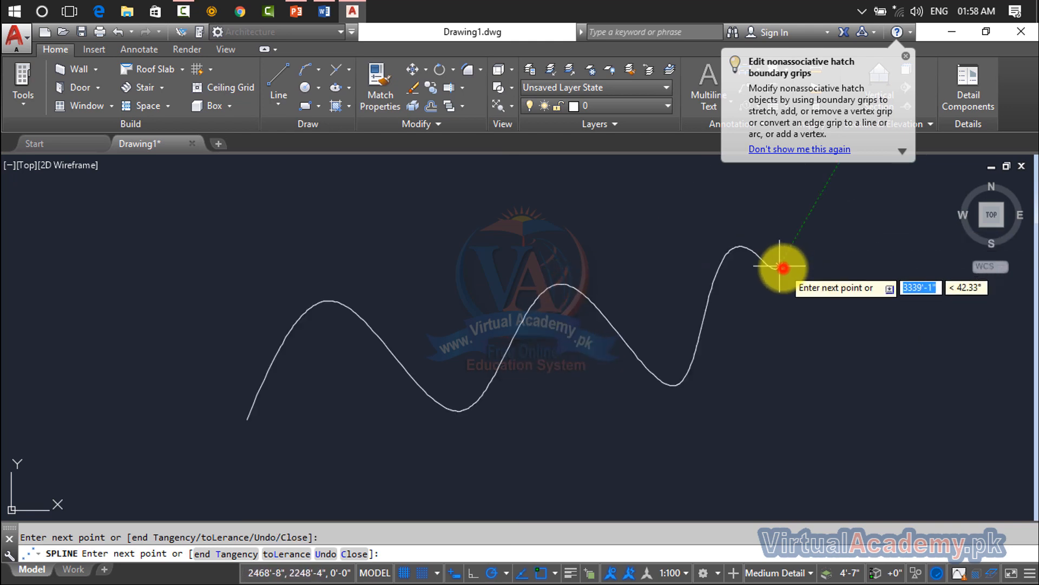
{"action": "key", "text": "Return"}
- Draw a second open wavy spline below the first, starting near its end with a gap and running back toward its start
{"action": "key", "text": "Return"}
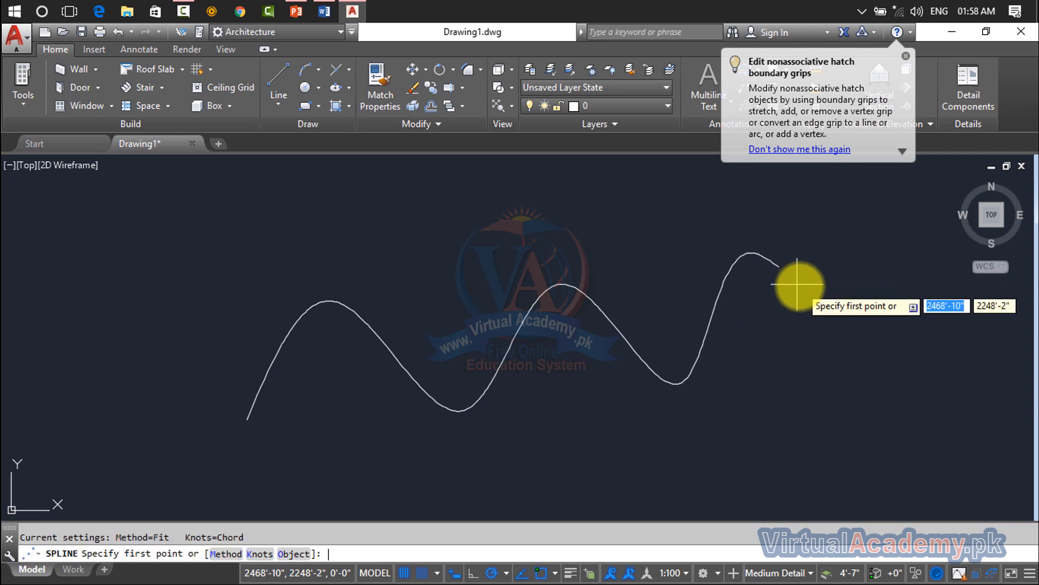
{"action": "left_click", "coordinate": [818, 345]}
{"action": "middle_click_drag", "start_coordinate": [824, 338], "coordinate": [696, 231]}
{"action": "left_click", "coordinate": [711, 273]}
{"action": "left_click", "coordinate": [599, 326]}
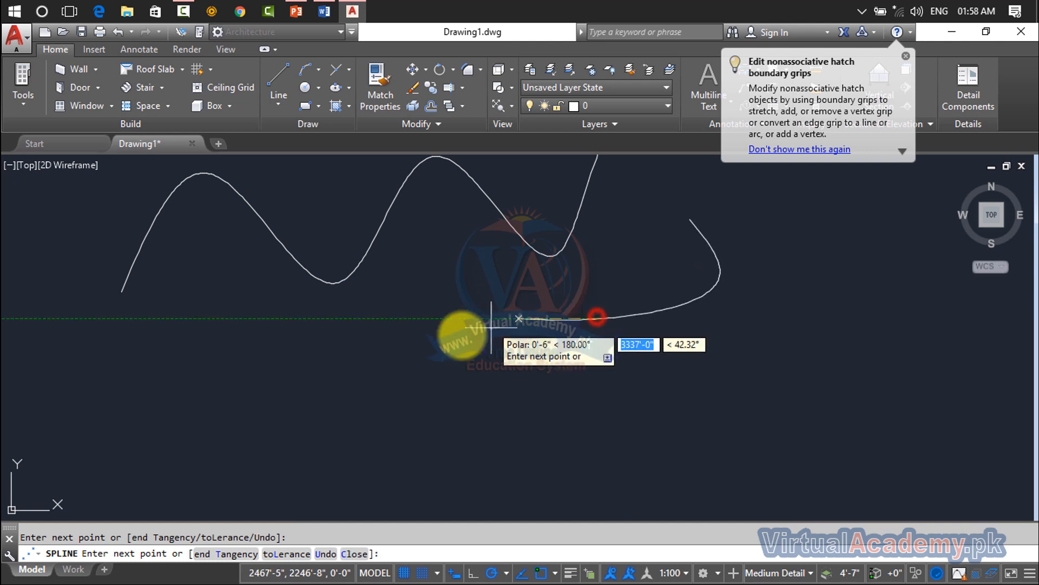
{"action": "left_click", "coordinate": [401, 285]}
{"action": "left_click", "coordinate": [290, 359]}
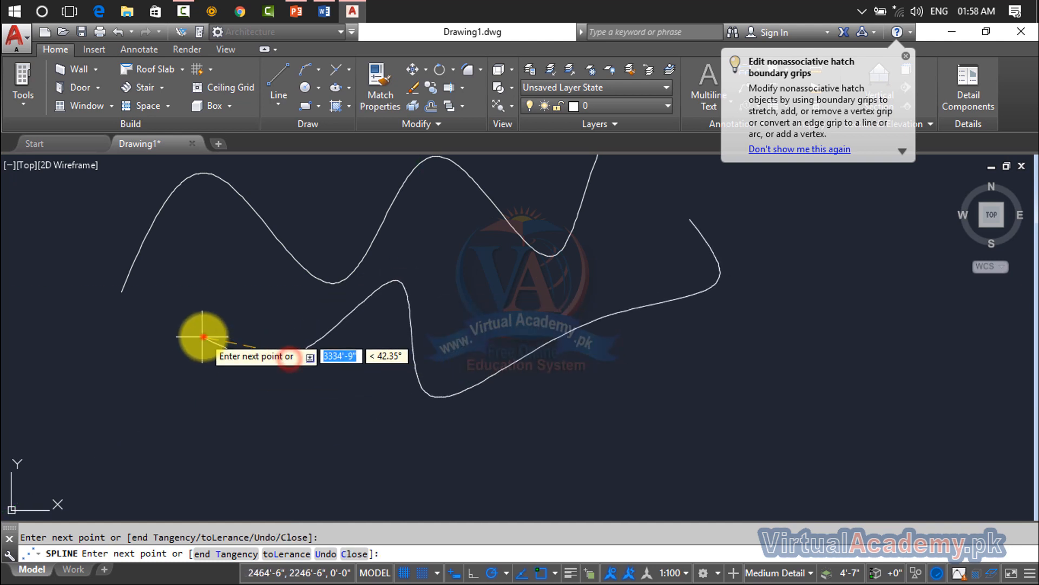
{"action": "left_click", "coordinate": [194, 298]}
{"action": "left_click", "coordinate": [145, 353]}
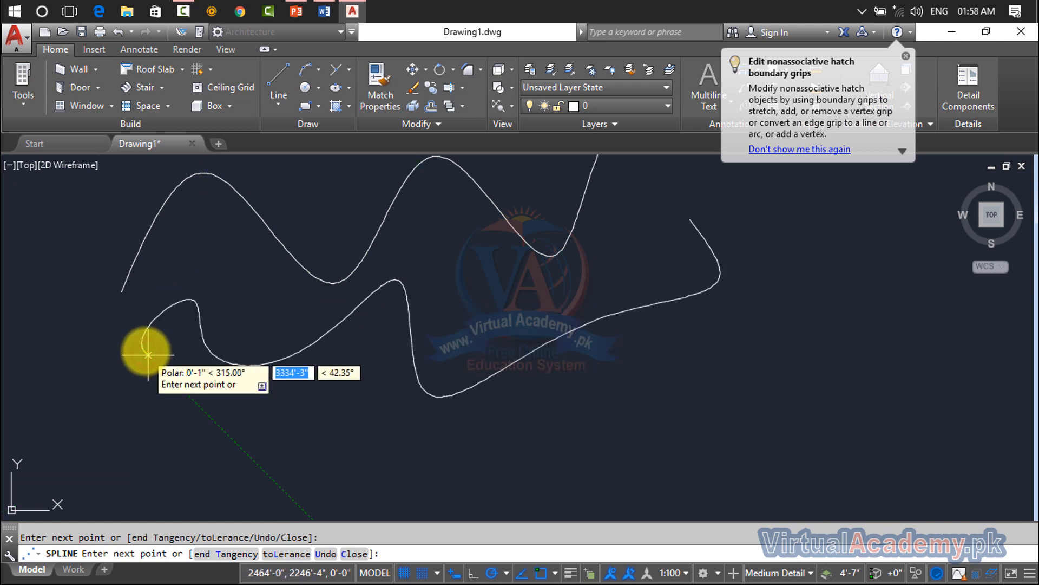
{"action": "left_click", "coordinate": [112, 338]}
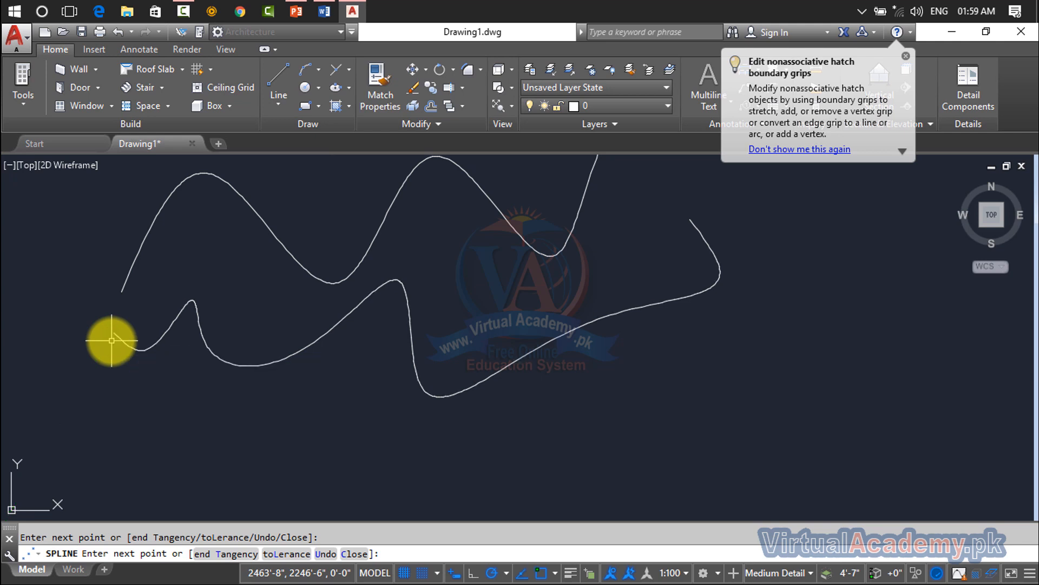
{"action": "key", "text": "Return"}
- Bridge the gap between the neighbouring ends of the upper and lower splines at their right side with Blend Curves
{"action": "scroll", "coordinate": [457, 274], "scroll_direction": "down", "scroll_amount": 5}
{"action": "middle_click_drag", "start_coordinate": [458, 274], "coordinate": [423, 354]}
{"action": "scroll", "coordinate": [464, 314], "scroll_direction": "up", "scroll_amount": 2}
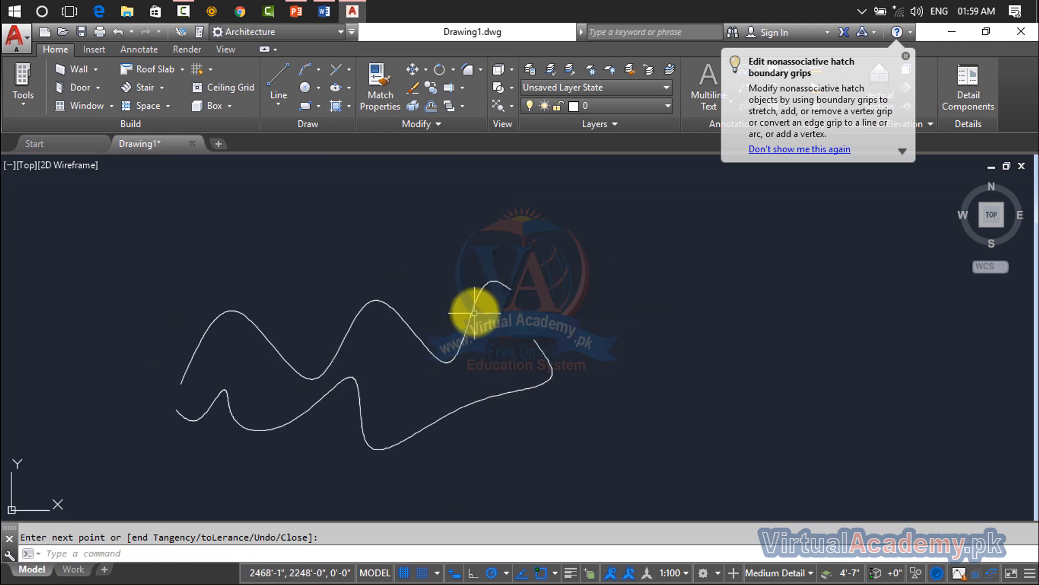
{"action": "left_click", "coordinate": [439, 124]}
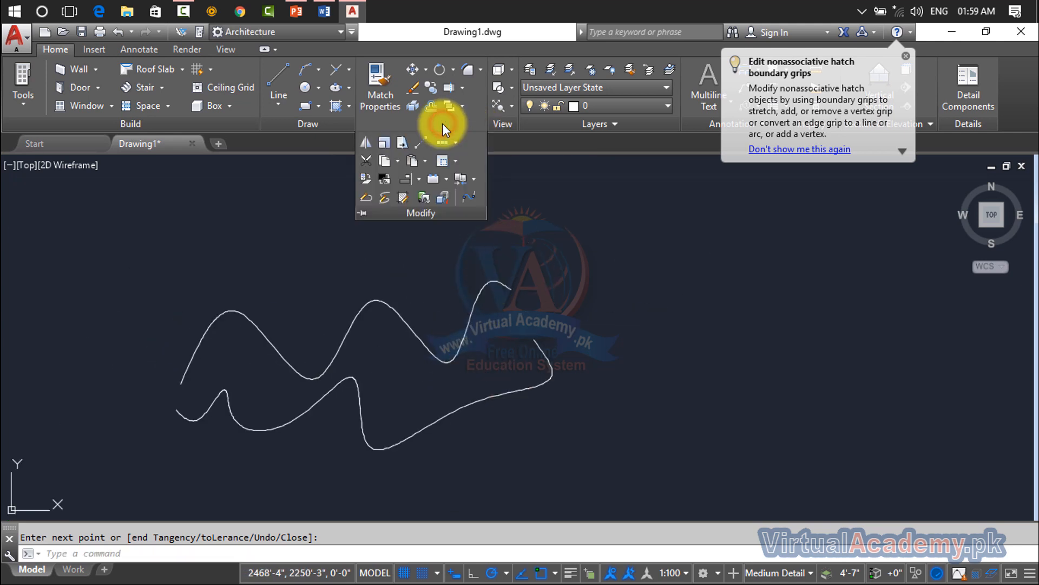
{"action": "left_click", "coordinate": [474, 198]}
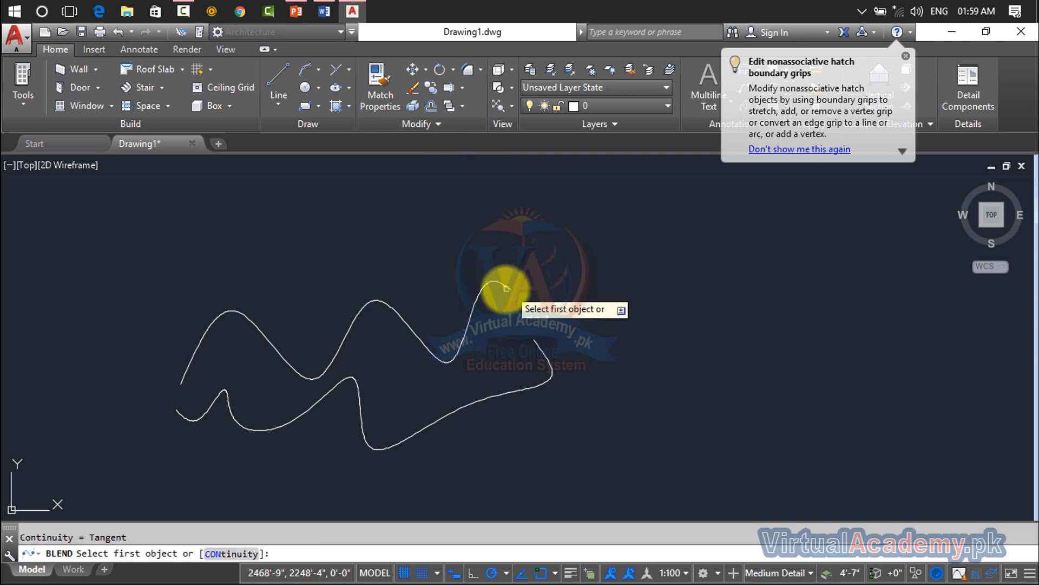
{"action": "left_click", "coordinate": [505, 286]}
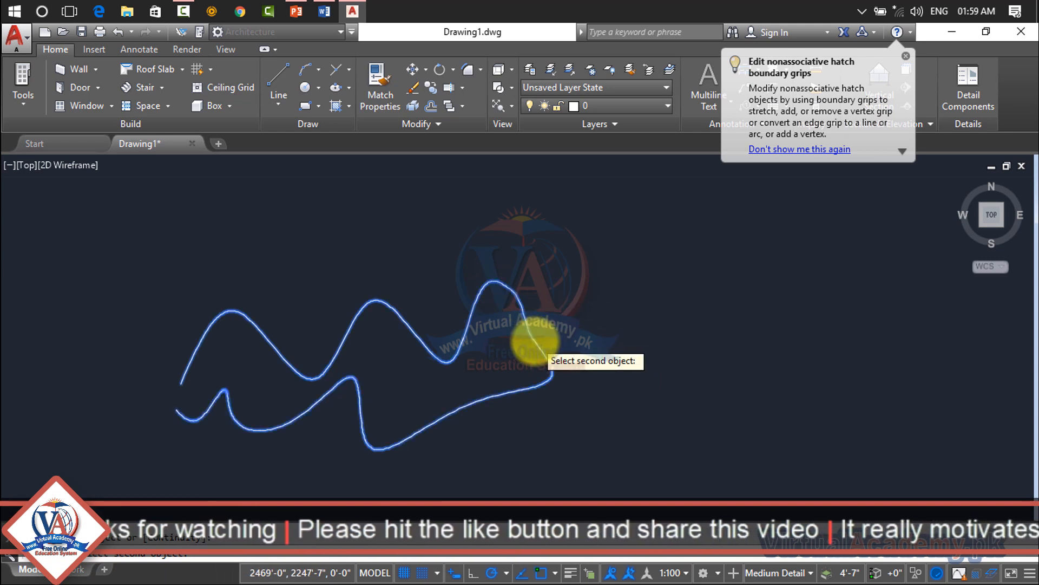
{"action": "scroll", "coordinate": [535, 340], "scroll_direction": "up", "scroll_amount": 2}
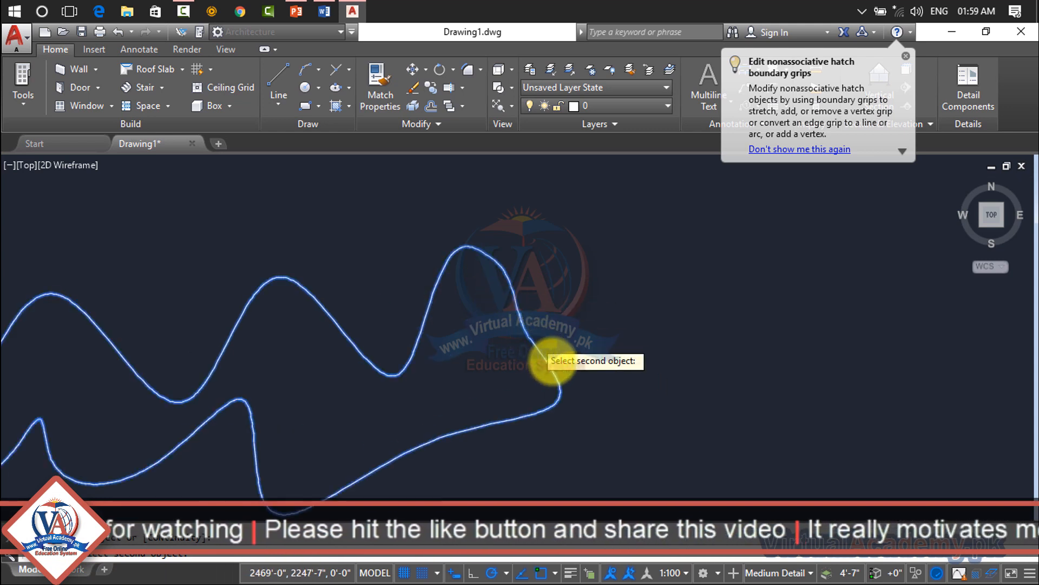
{"action": "left_click", "coordinate": [537, 347]}
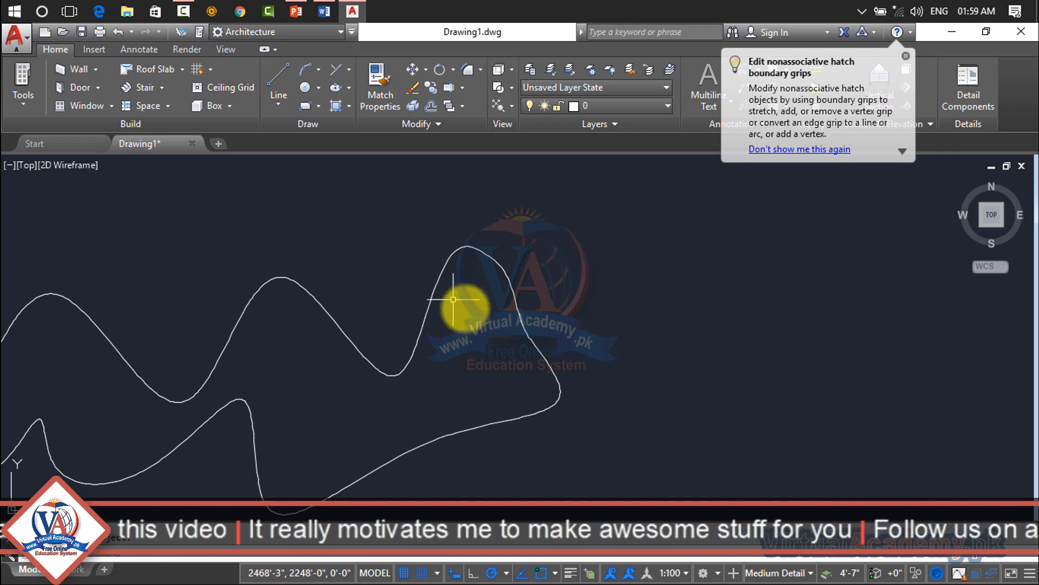
- Blend the remaining open left ends of the lower and upper splines to close the wavy outline
{"action": "scroll", "coordinate": [463, 306], "scroll_direction": "down", "scroll_amount": 3}
{"action": "middle_click_drag", "start_coordinate": [490, 312], "coordinate": [684, 231]}
{"action": "scroll", "coordinate": [435, 295], "scroll_direction": "up", "scroll_amount": 1}
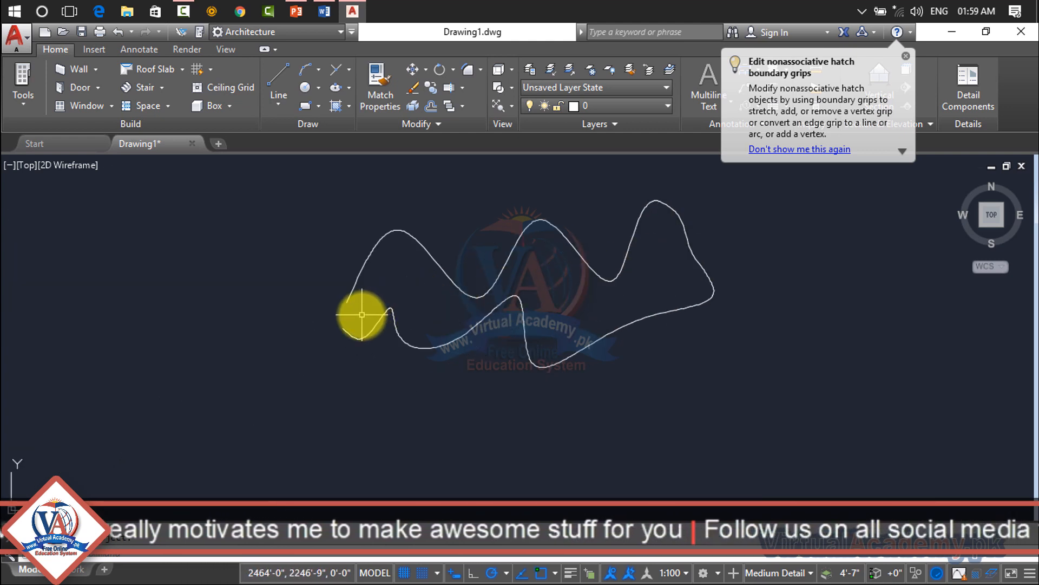
{"action": "key", "text": "Return"}
{"action": "left_click", "coordinate": [352, 329]}
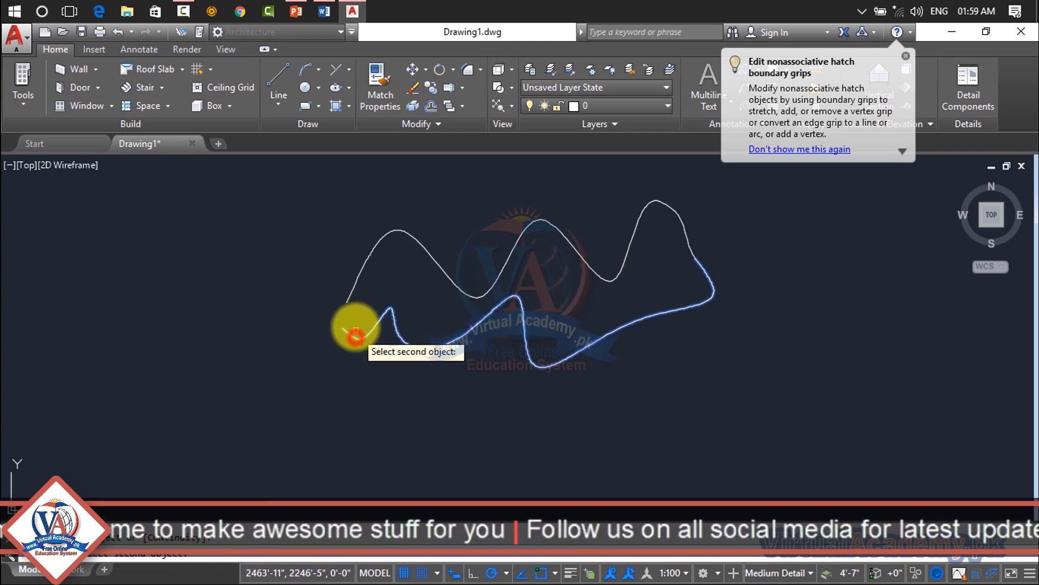
{"action": "left_click", "coordinate": [352, 285]}
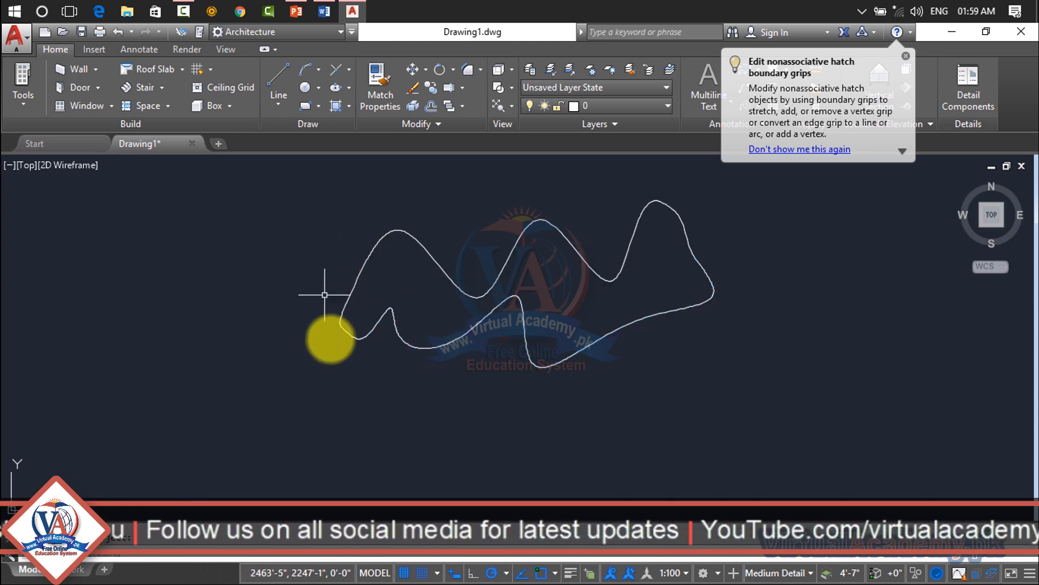
- Draw an open zigzag polyline with six segments in the empty area to the right of the closed wavy outline
{"action": "scroll", "coordinate": [640, 316], "scroll_direction": "down", "scroll_amount": 4}
{"action": "middle_click_drag", "start_coordinate": [472, 320], "coordinate": [43, 323]}
{"action": "left_click", "coordinate": [193, 299]}
{"action": "type", "text": "pl"}
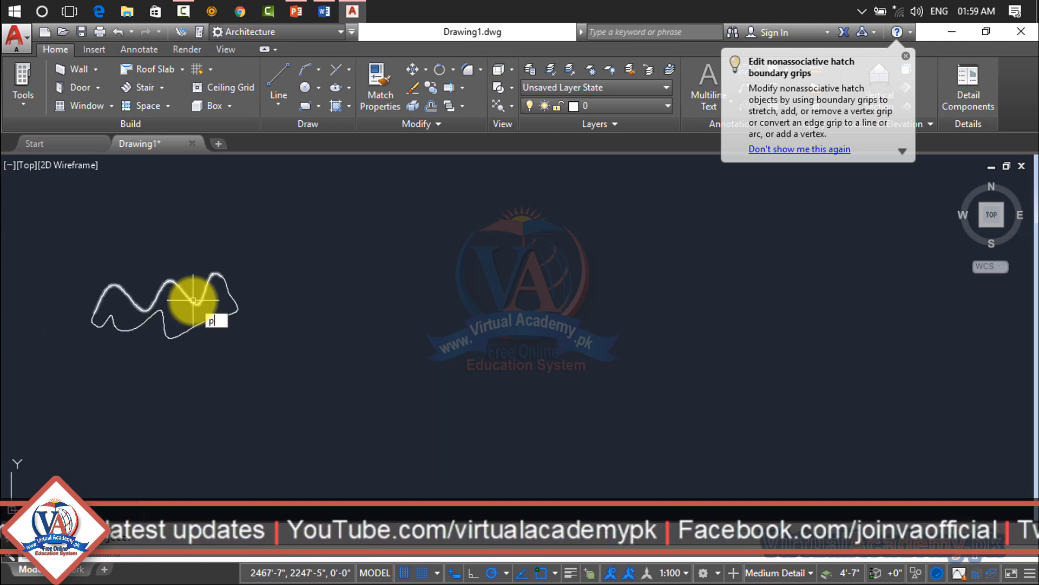
{"action": "key", "text": "Return"}
{"action": "left_click", "coordinate": [360, 341]}
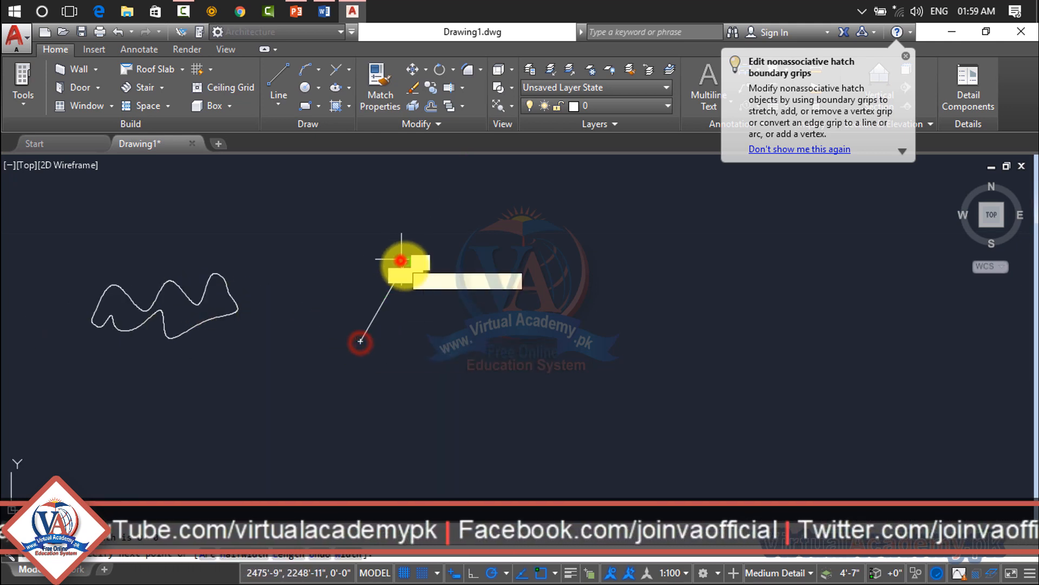
{"action": "left_click", "coordinate": [407, 264]}
{"action": "left_click", "coordinate": [496, 379]}
{"action": "left_click", "coordinate": [569, 255]}
{"action": "left_click", "coordinate": [615, 372]}
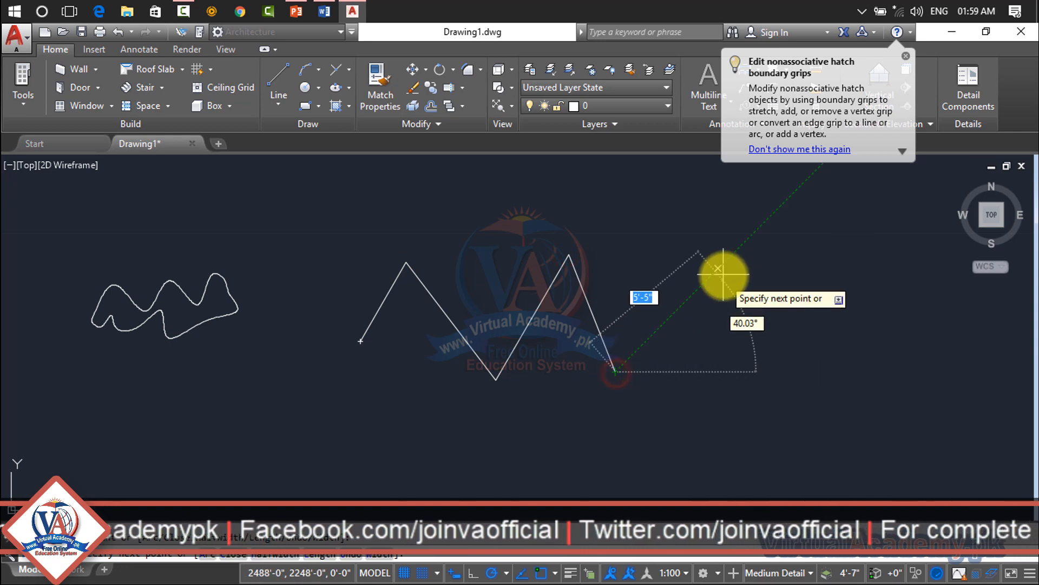
{"action": "left_click", "coordinate": [718, 270]}
{"action": "middle_click_drag", "start_coordinate": [751, 392], "coordinate": [480, 312]}
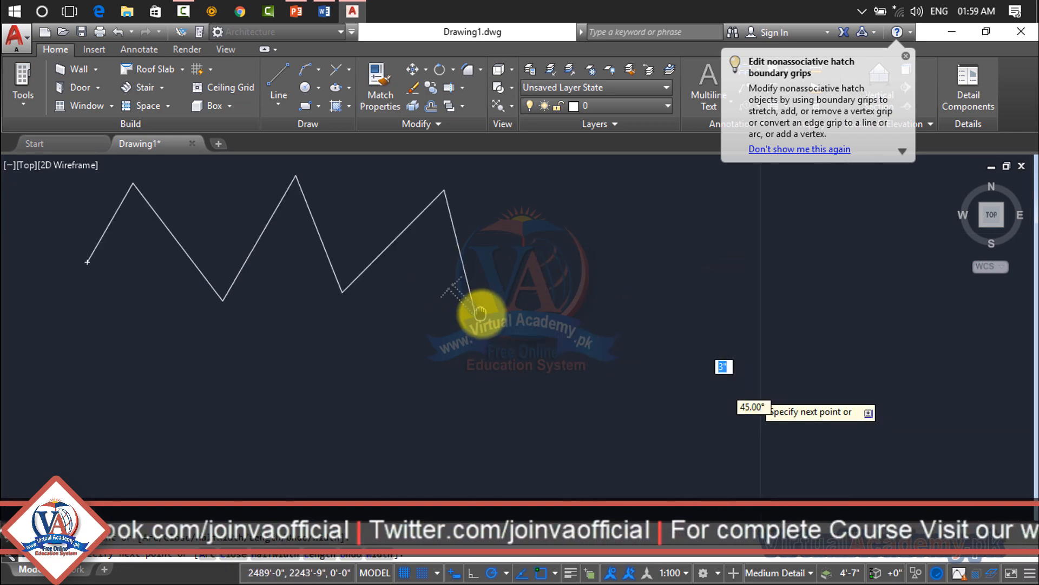
{"action": "key", "text": "Return"}
- Draw a second six-segment zigzag polyline starting just right of the first one's end and turning back beneath itself
{"action": "key", "text": "Return"}
{"action": "left_click", "coordinate": [514, 311]}
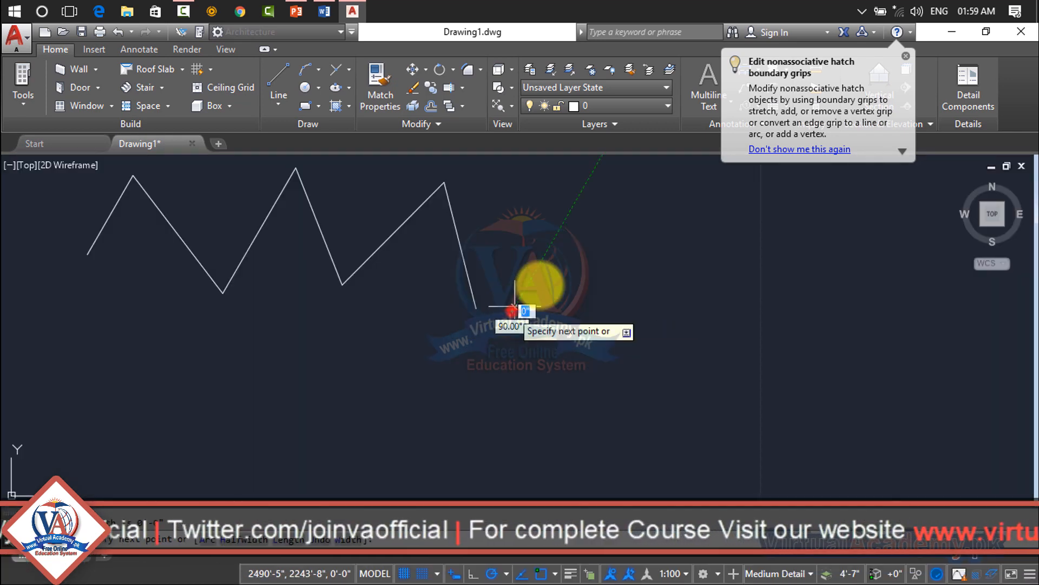
{"action": "left_click", "coordinate": [590, 234]}
{"action": "left_click", "coordinate": [652, 340]}
{"action": "left_click", "coordinate": [725, 267]}
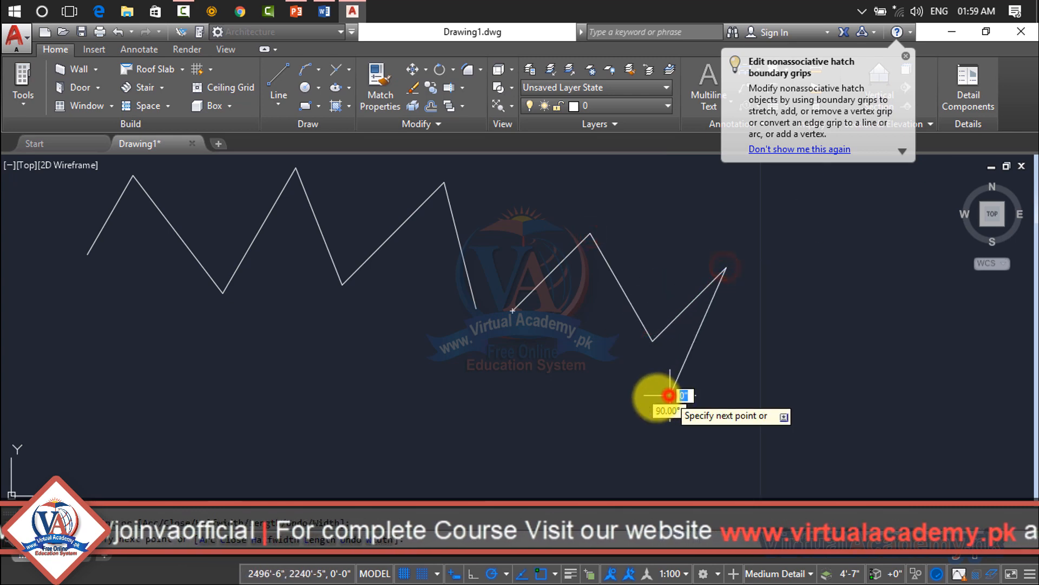
{"action": "left_click", "coordinate": [670, 394]}
{"action": "left_click", "coordinate": [561, 332]}
{"action": "left_click", "coordinate": [435, 441]}
{"action": "key", "text": "Return"}
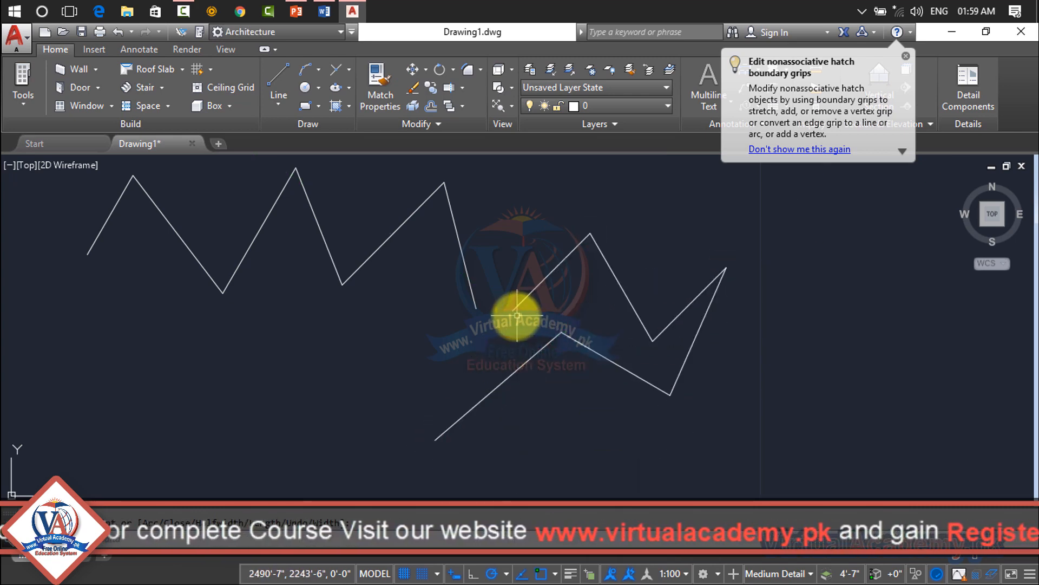
- Connect the two zigzag polylines with Blend Curves, first across the small gap between them, then between their far ends
{"action": "left_click", "coordinate": [423, 128]}
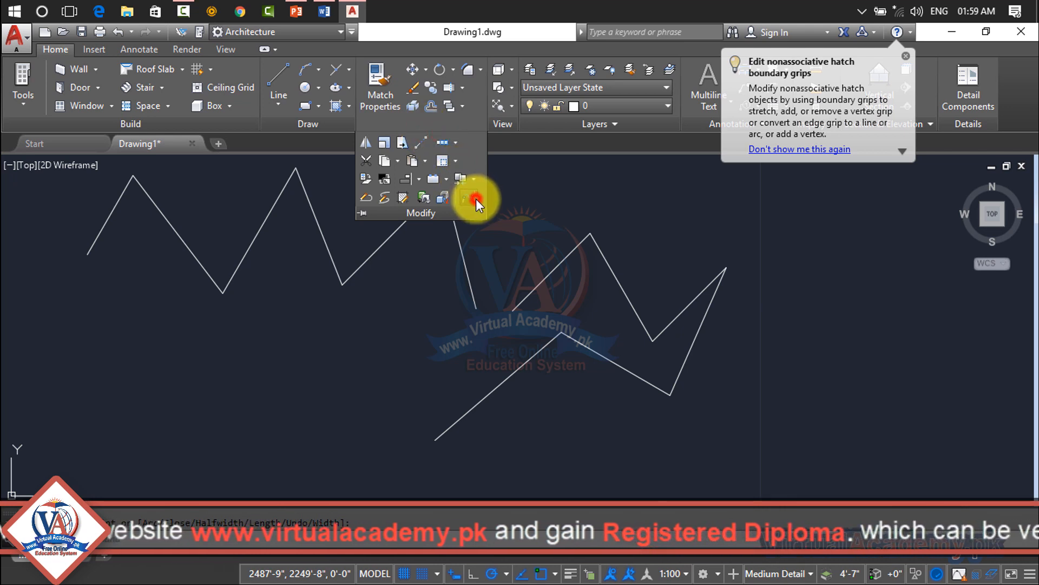
{"action": "left_click", "coordinate": [475, 199]}
{"action": "left_click", "coordinate": [471, 282]}
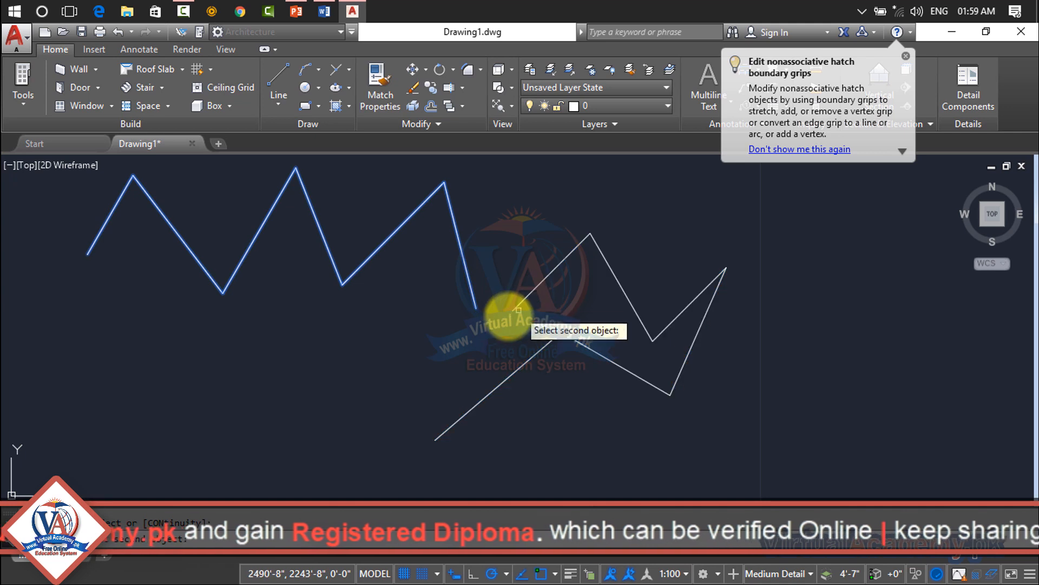
{"action": "left_click", "coordinate": [518, 304]}
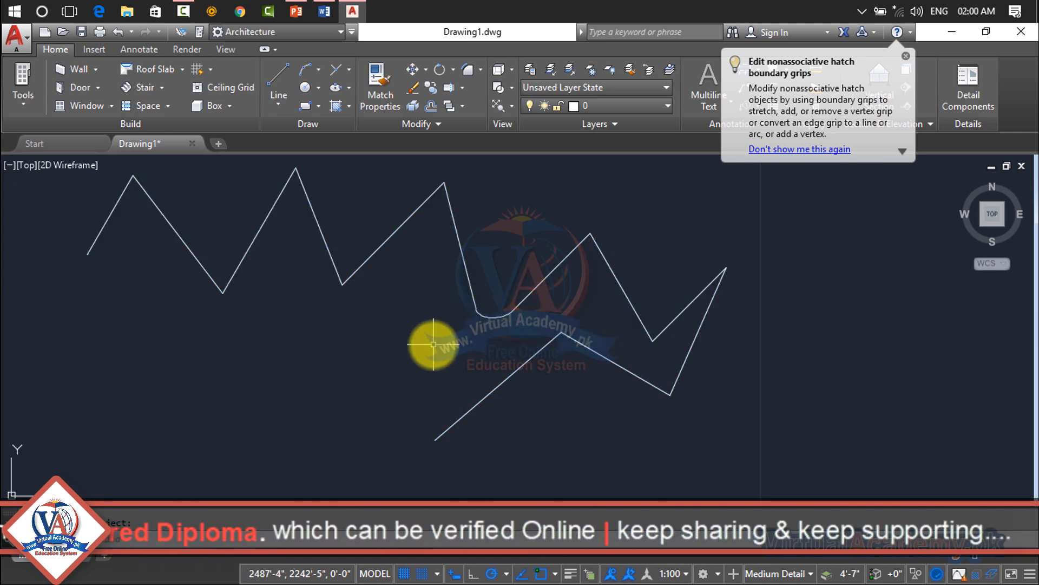
{"action": "left_click", "coordinate": [476, 408]}
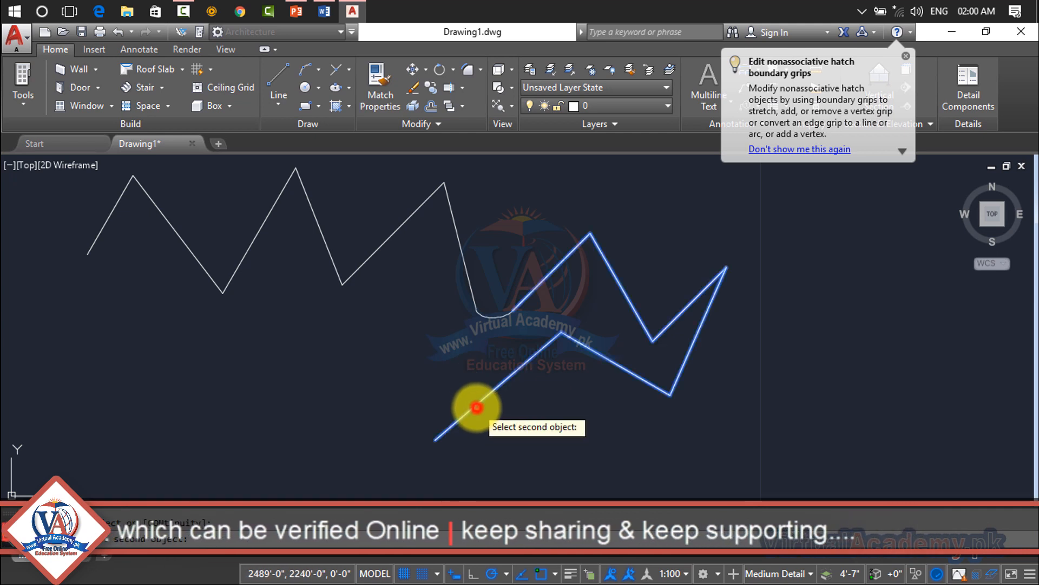
{"action": "left_click", "coordinate": [100, 231]}
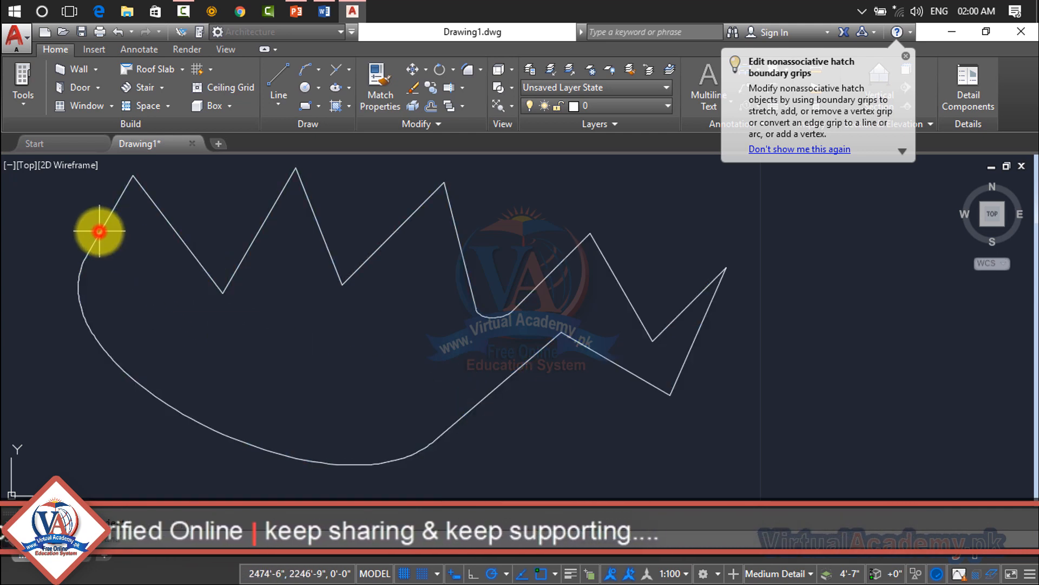
- Erase the blended splines and the blended zigzag polylines together
{"action": "scroll", "coordinate": [425, 332], "scroll_direction": "down", "scroll_amount": 5}
{"action": "scroll", "coordinate": [425, 332], "scroll_direction": "up", "scroll_amount": 4}
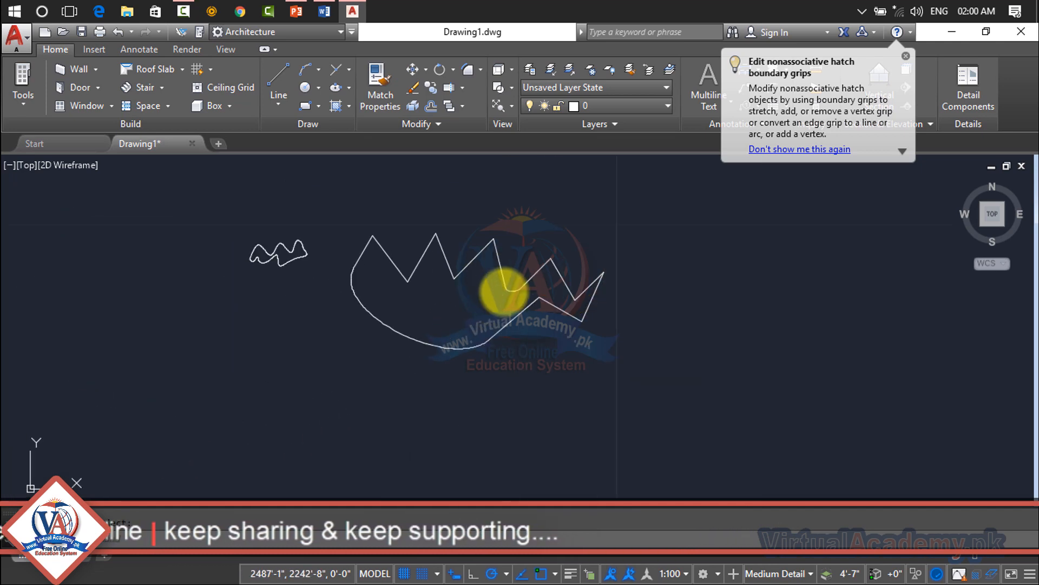
{"action": "left_click", "coordinate": [697, 209]}
{"action": "left_click", "coordinate": [121, 377]}
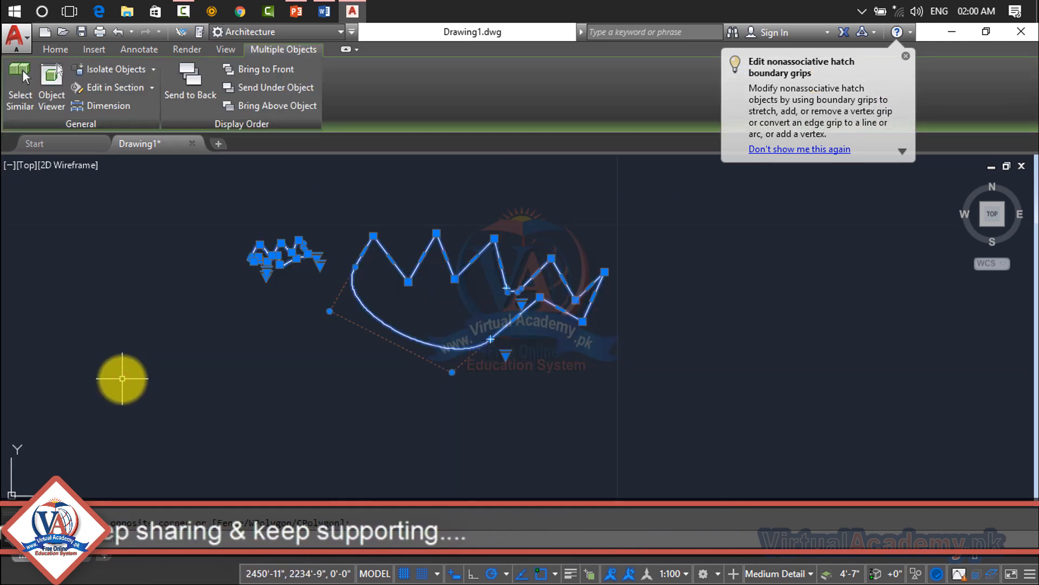
{"action": "key", "text": "Delete"}
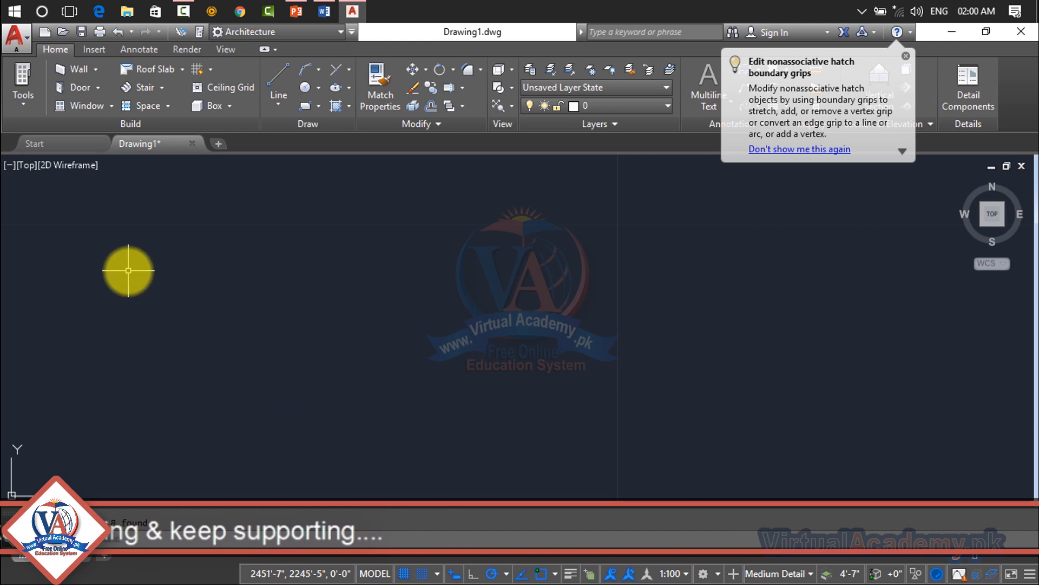